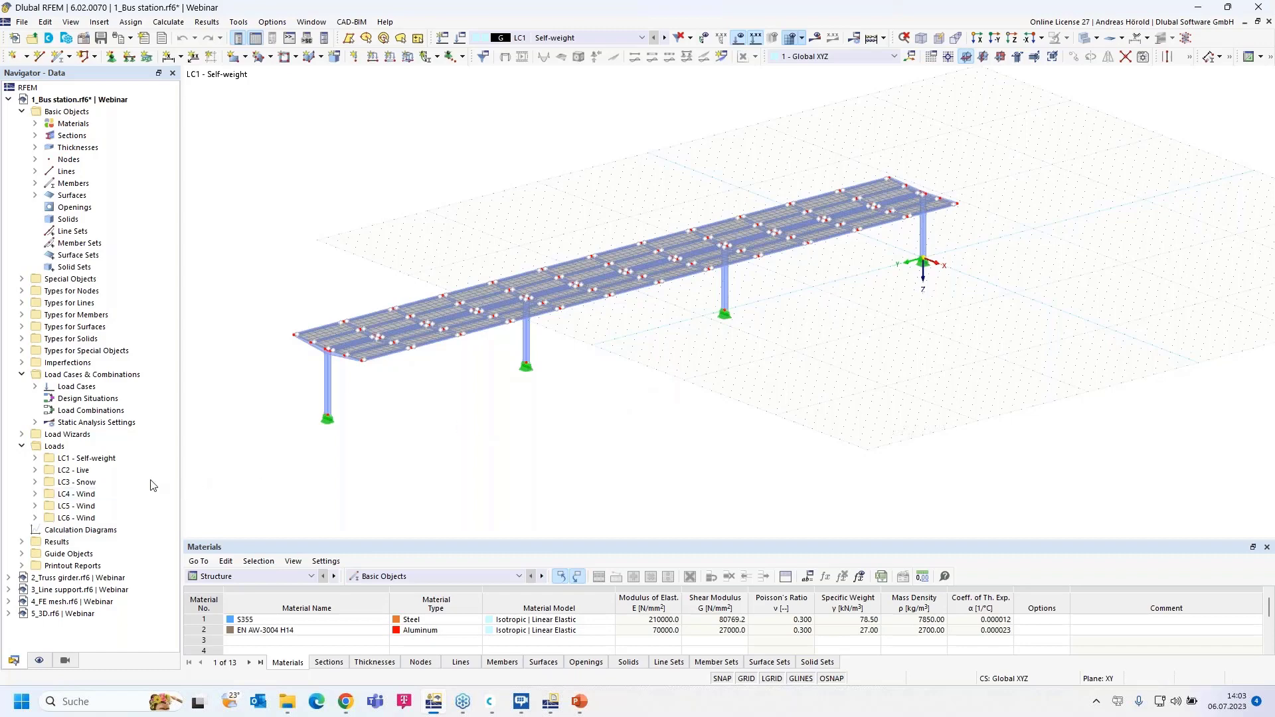
# Start a new guideline of type Parallel to X in the global XYZ system's XY plane, with zero offsets
pyautogui.click(21, 554)
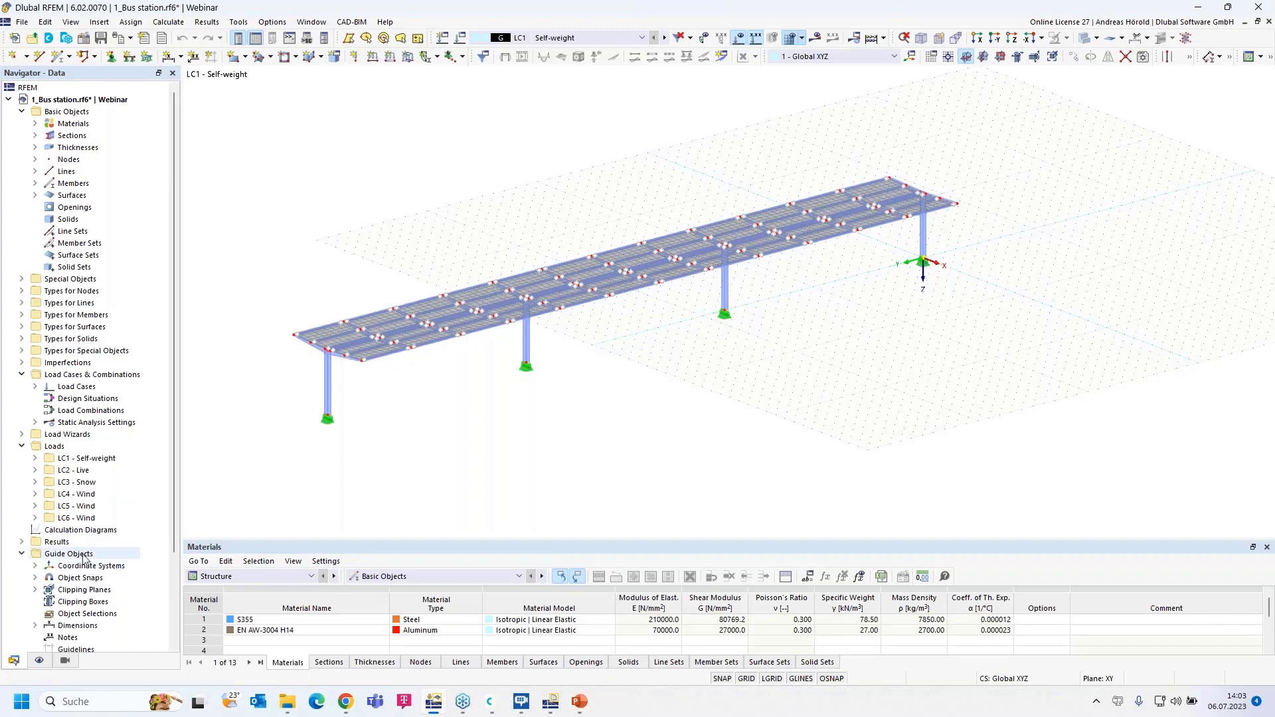
pyautogui.scroll(-3, 84, 560)
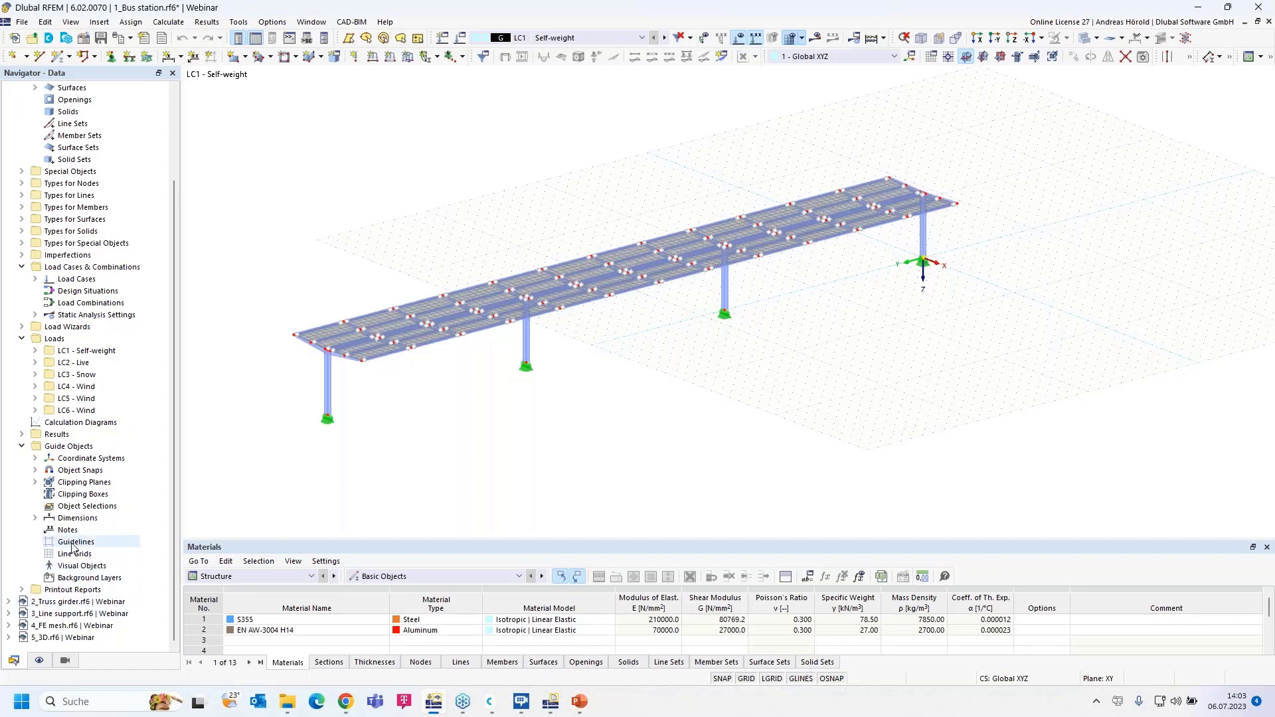
pyautogui.rightClick(74, 545)
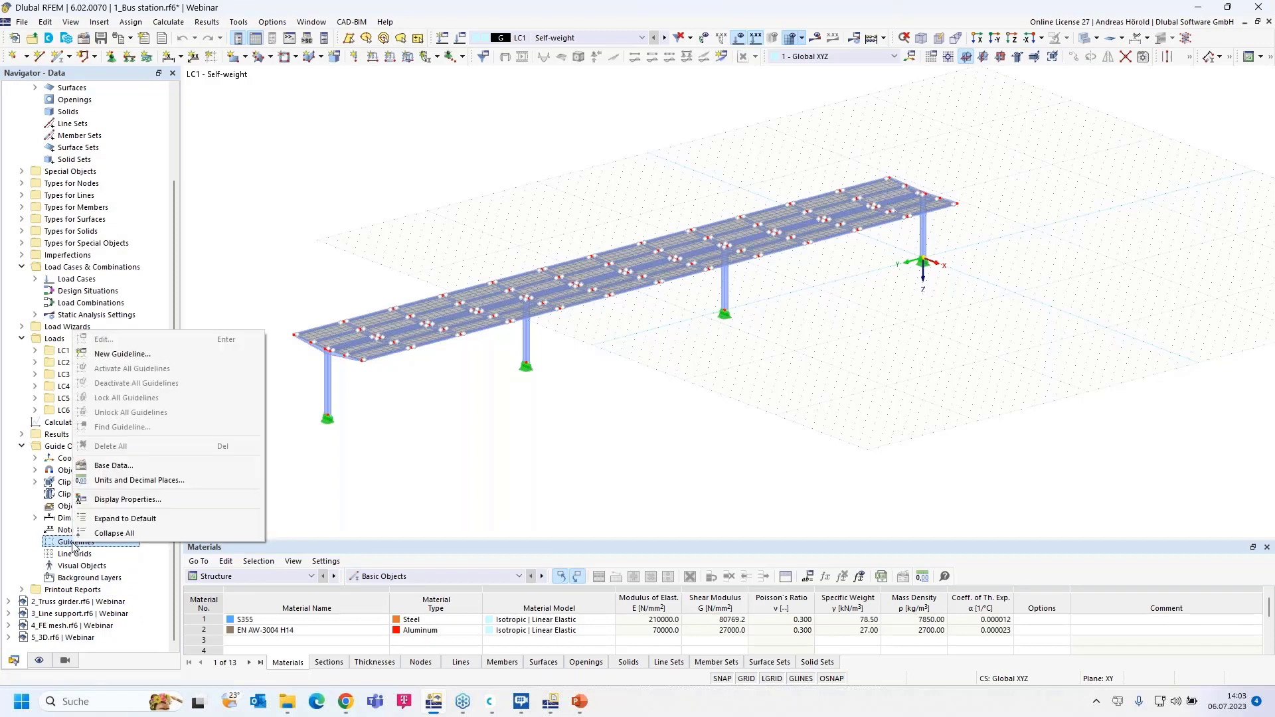
pyautogui.click(145, 356)
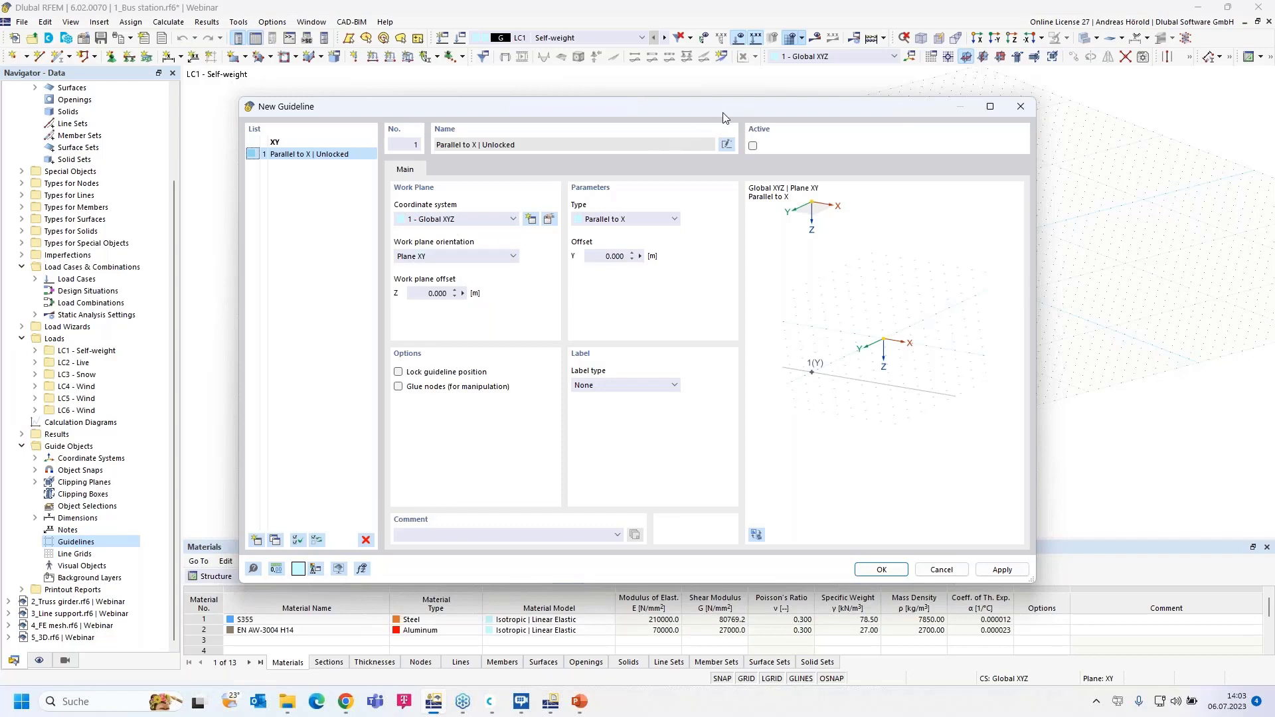
pyautogui.moveTo(723, 116); pyautogui.dragTo(444, 217)
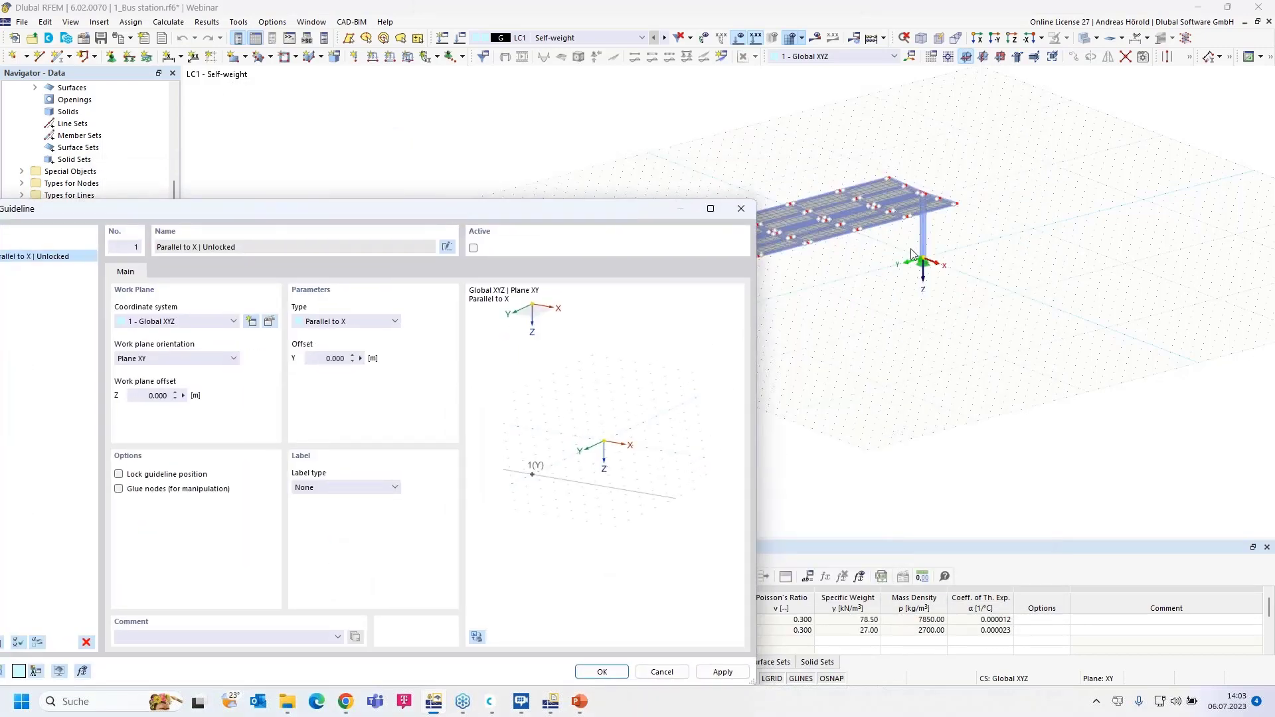
pyautogui.moveTo(488, 216); pyautogui.dragTo(720, 113)
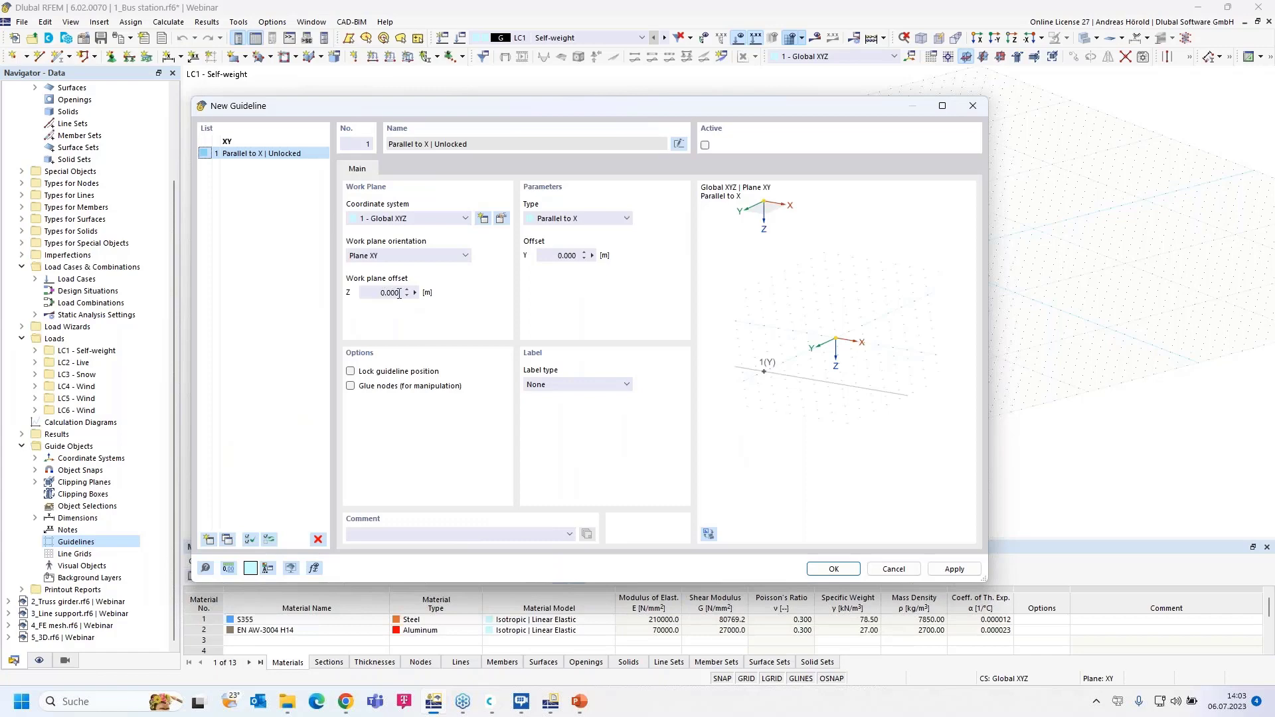
pyautogui.click(590, 223)
pyautogui.click(589, 219)
pyautogui.moveTo(737, 109); pyautogui.dragTo(594, 128)
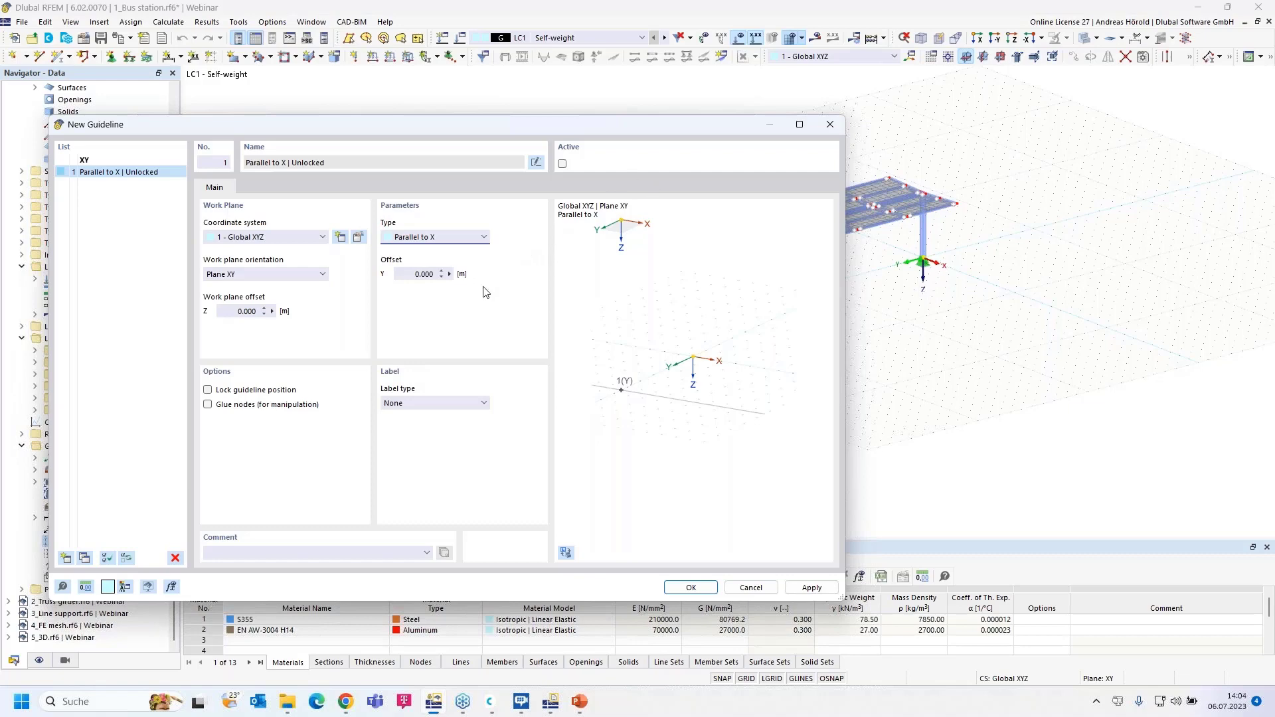
# Give the first guideline the user-defined label A and apply it to the model
pyautogui.click(434, 404)
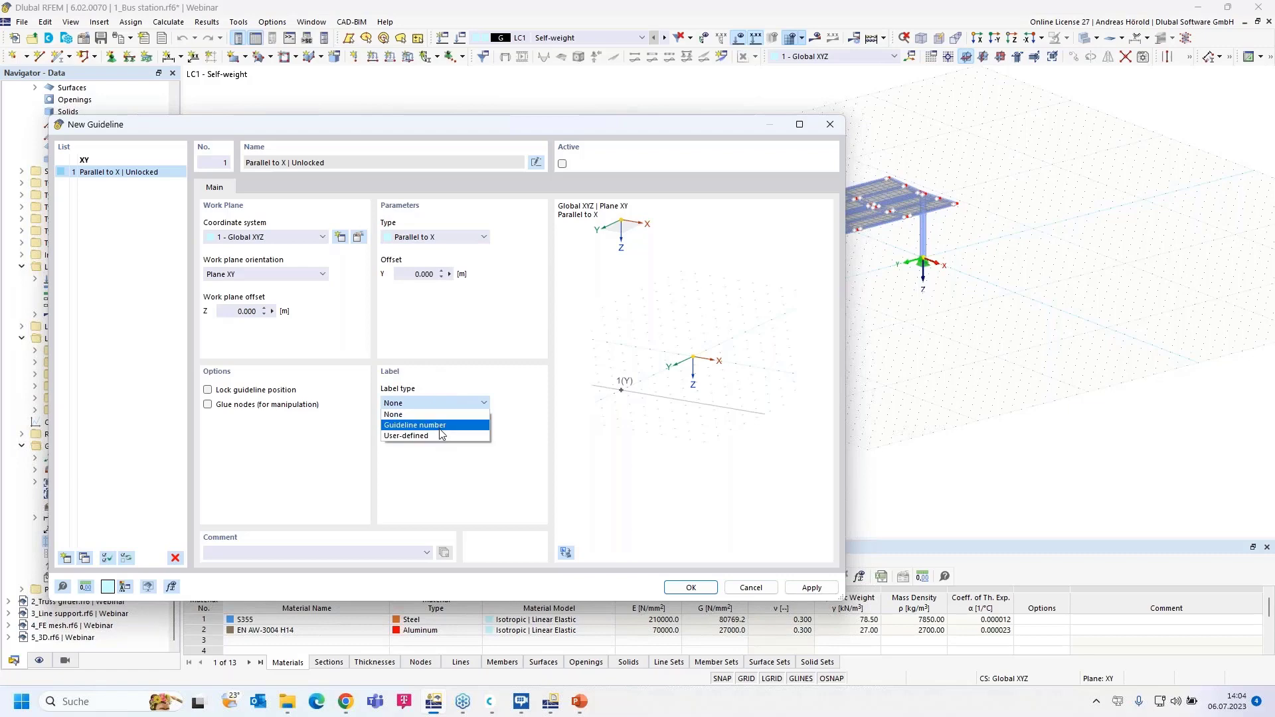
pyautogui.click(443, 427)
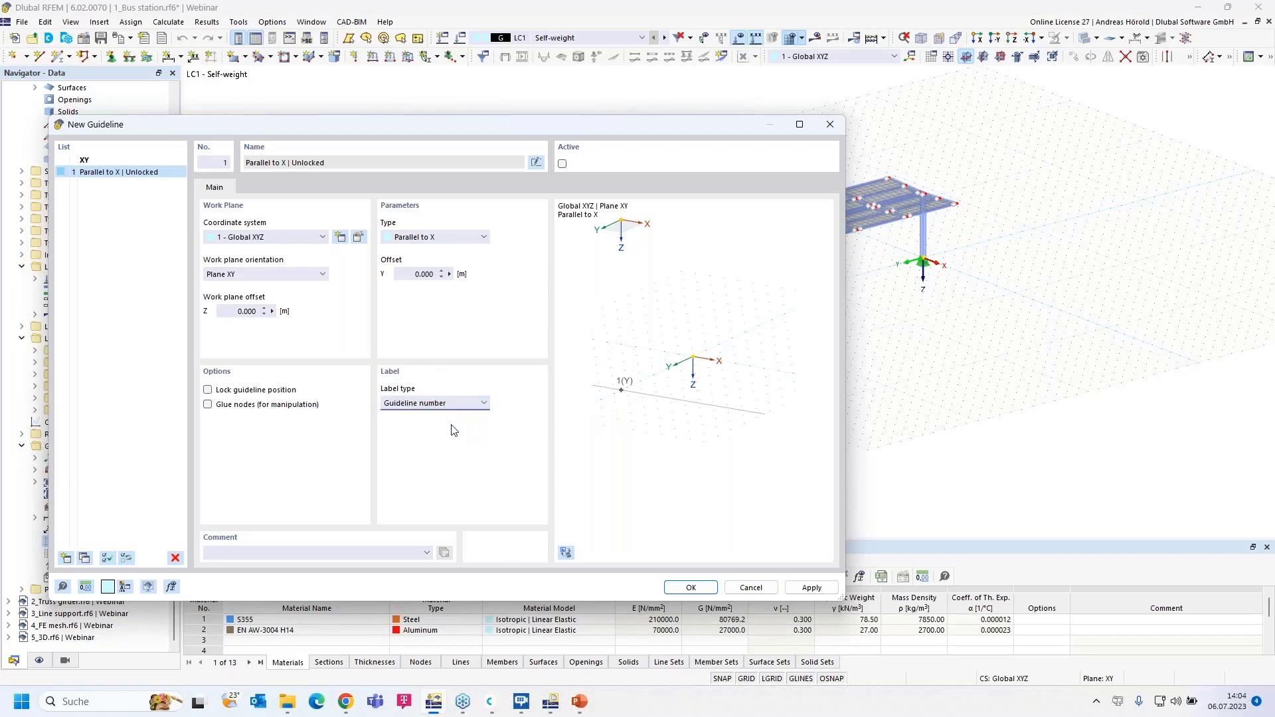
pyautogui.click(443, 405)
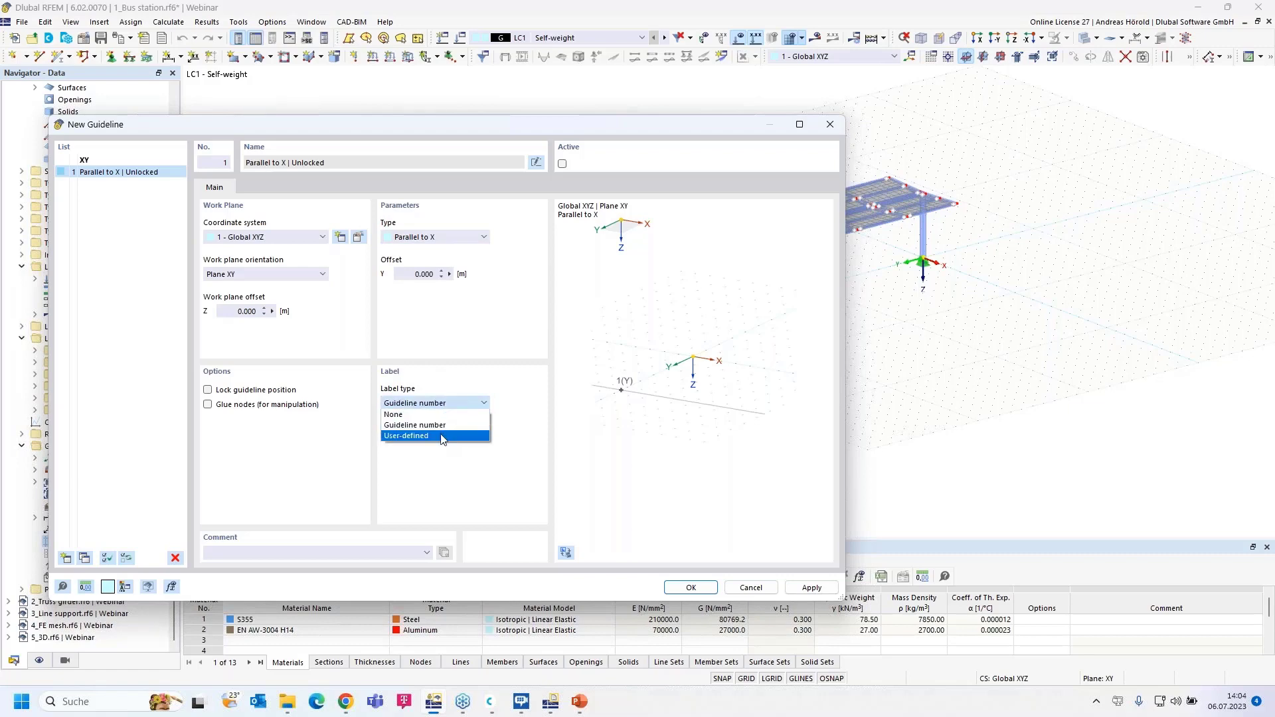
pyautogui.click(443, 436)
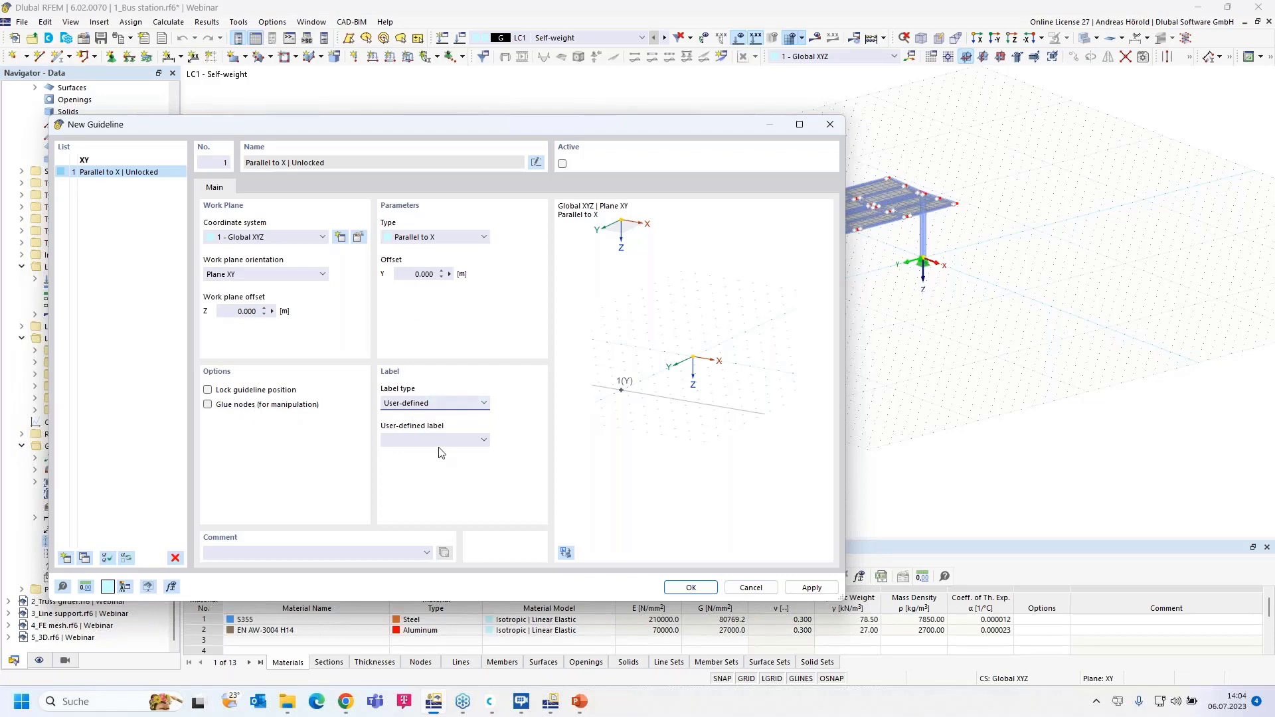
pyautogui.click(484, 441)
pyautogui.click(810, 588)
pyautogui.moveTo(719, 126); pyautogui.dragTo(504, 204)
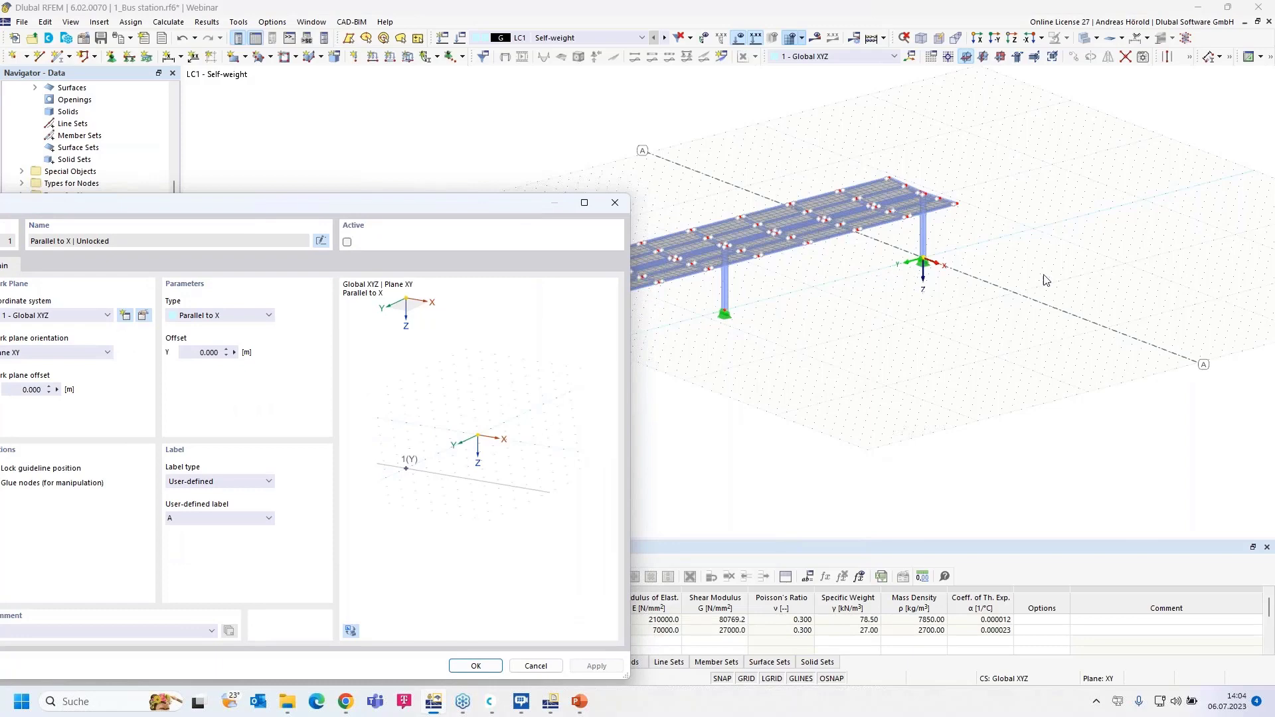
pyautogui.moveTo(340, 204); pyautogui.dragTo(740, 118)
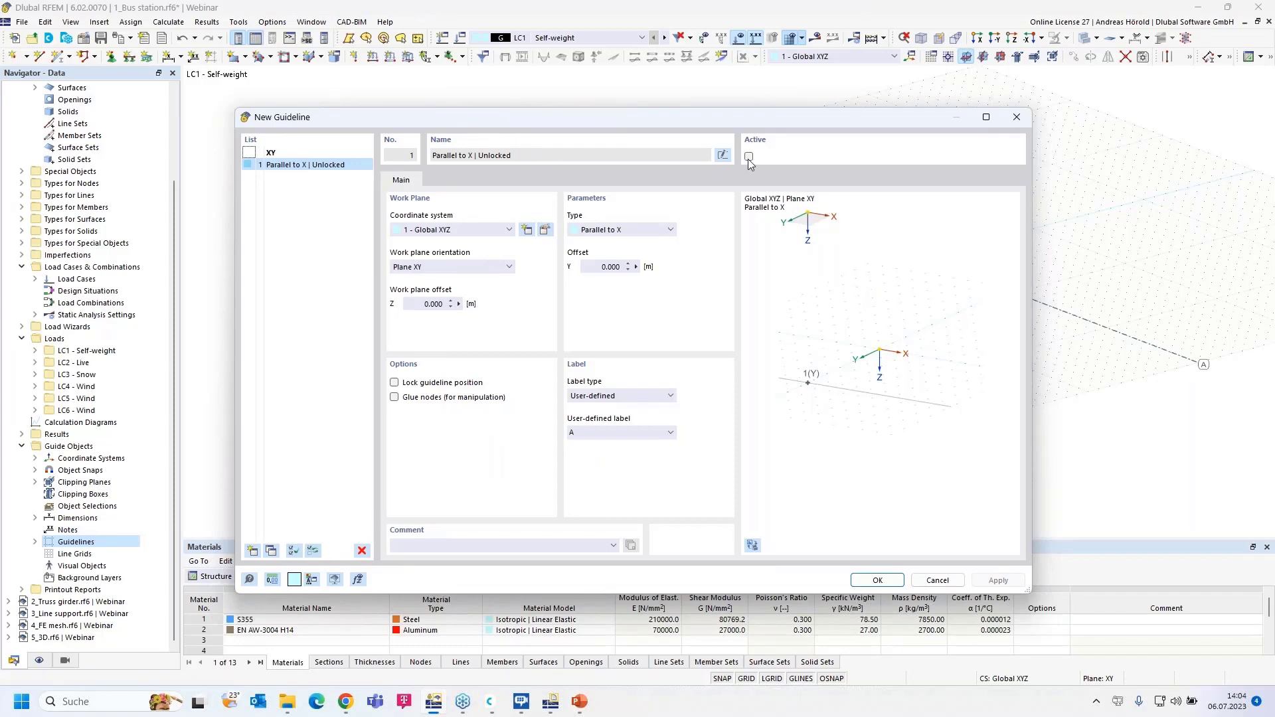
# Copy guideline A, take its 18 m Y offset by measuring between column bases, label the copy B and apply it
pyautogui.click(271, 550)
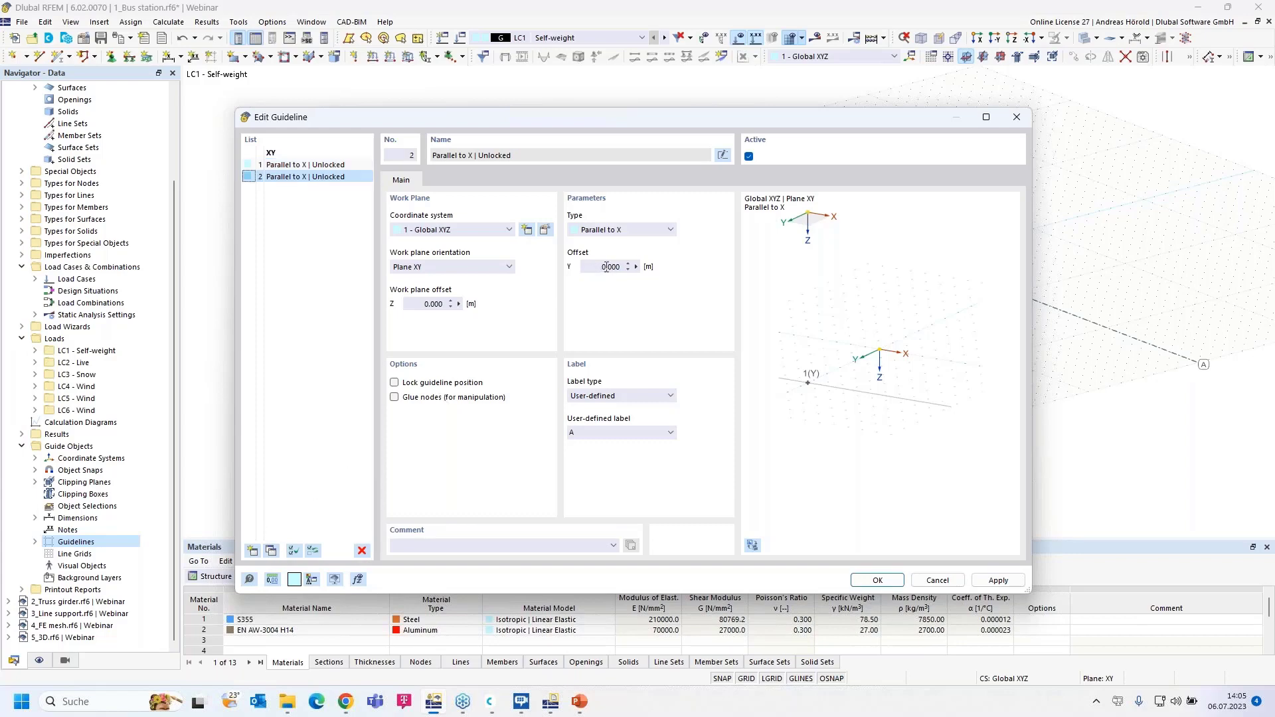
pyautogui.click(637, 267)
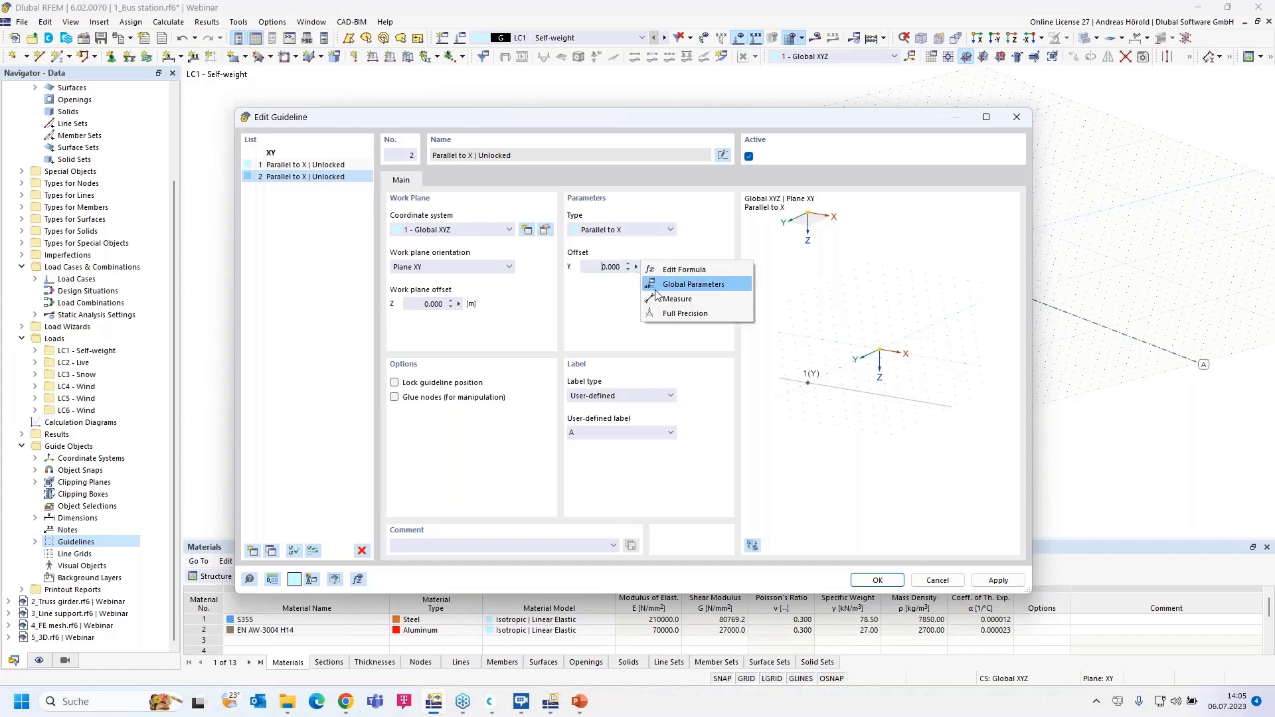
pyautogui.click(650, 298)
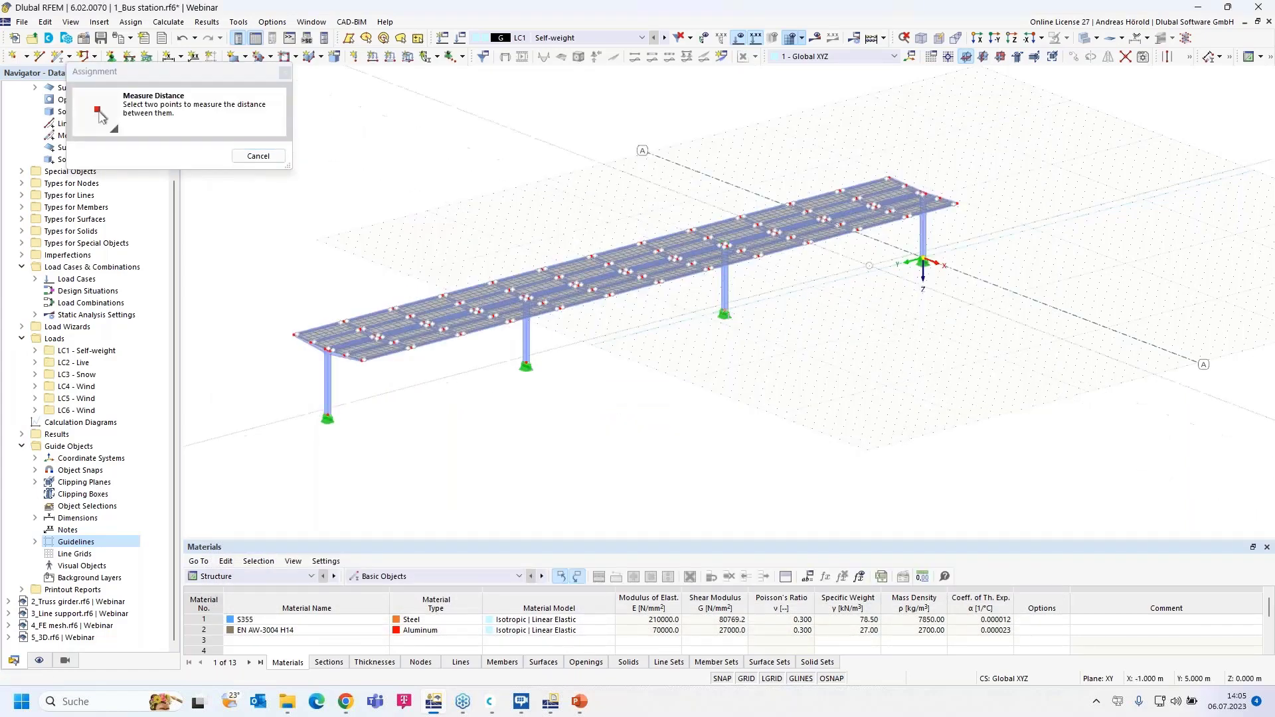
pyautogui.click(923, 259)
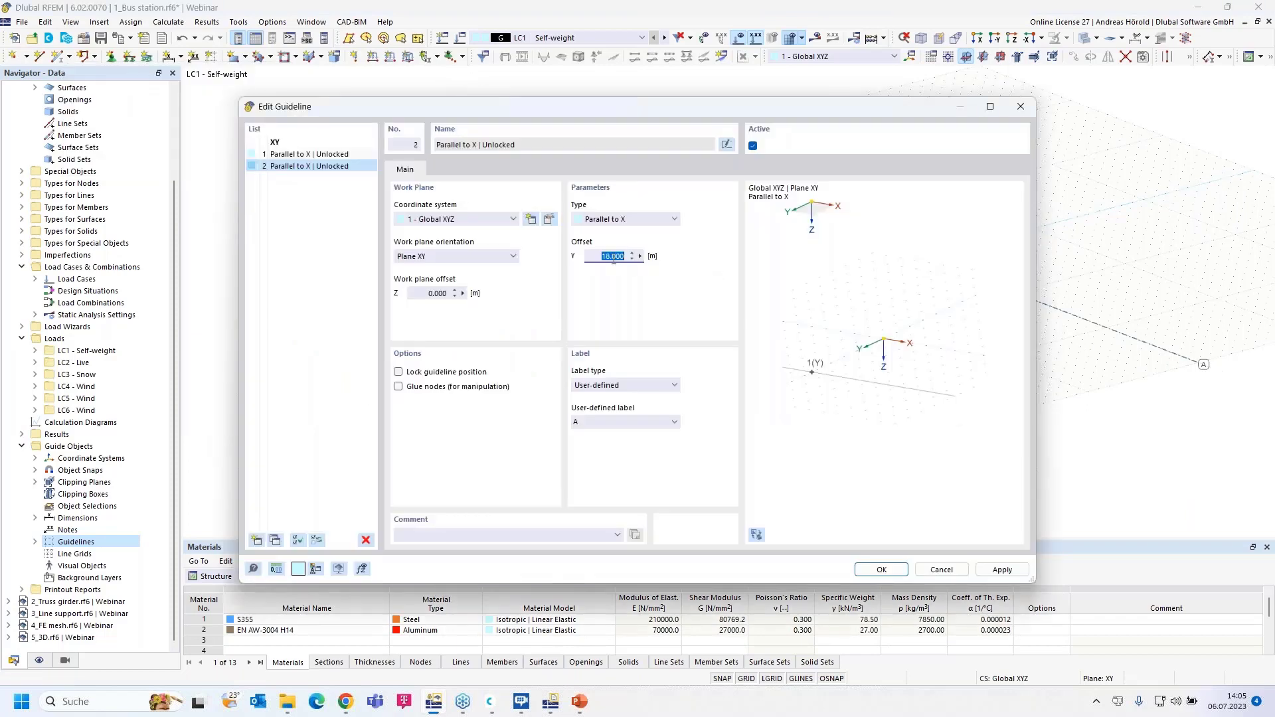
pyautogui.doubleClick(575, 422)
pyautogui.click(1002, 569)
pyautogui.moveTo(893, 107); pyautogui.dragTo(921, 89)
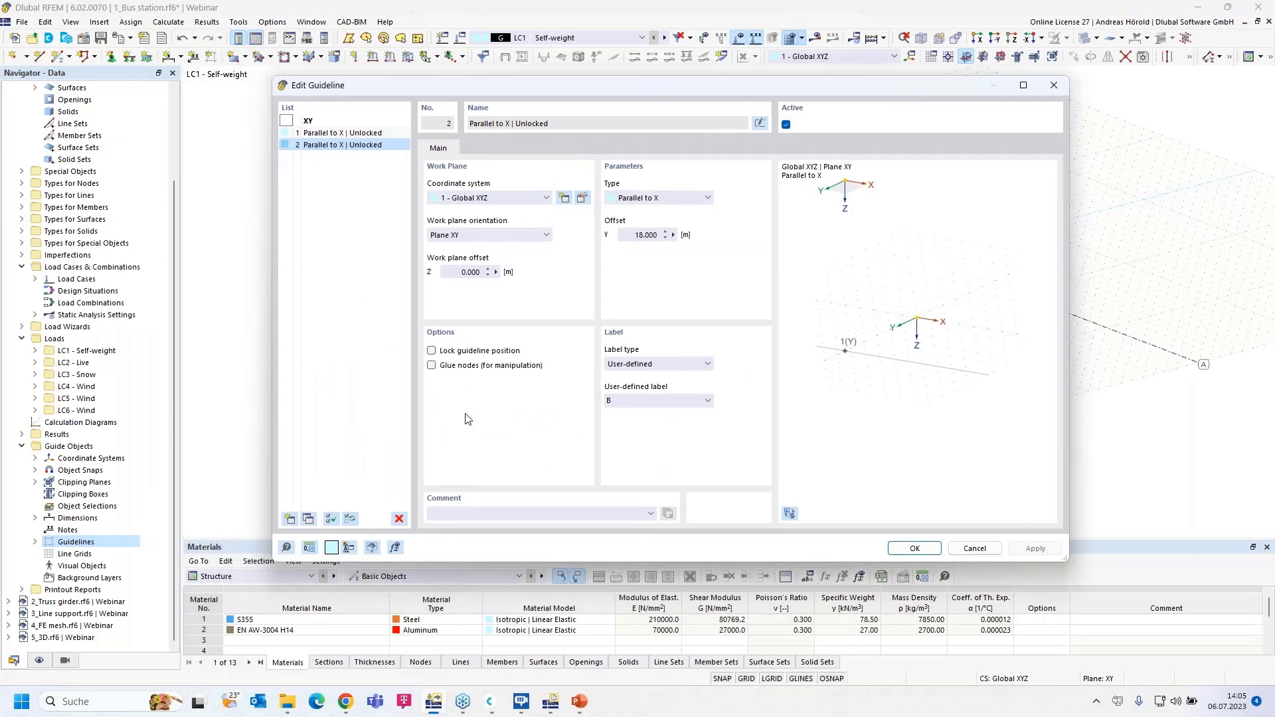
# Copy guideline B, set the copy's Y offset to 36 m, label it C and apply it
pyautogui.click(308, 519)
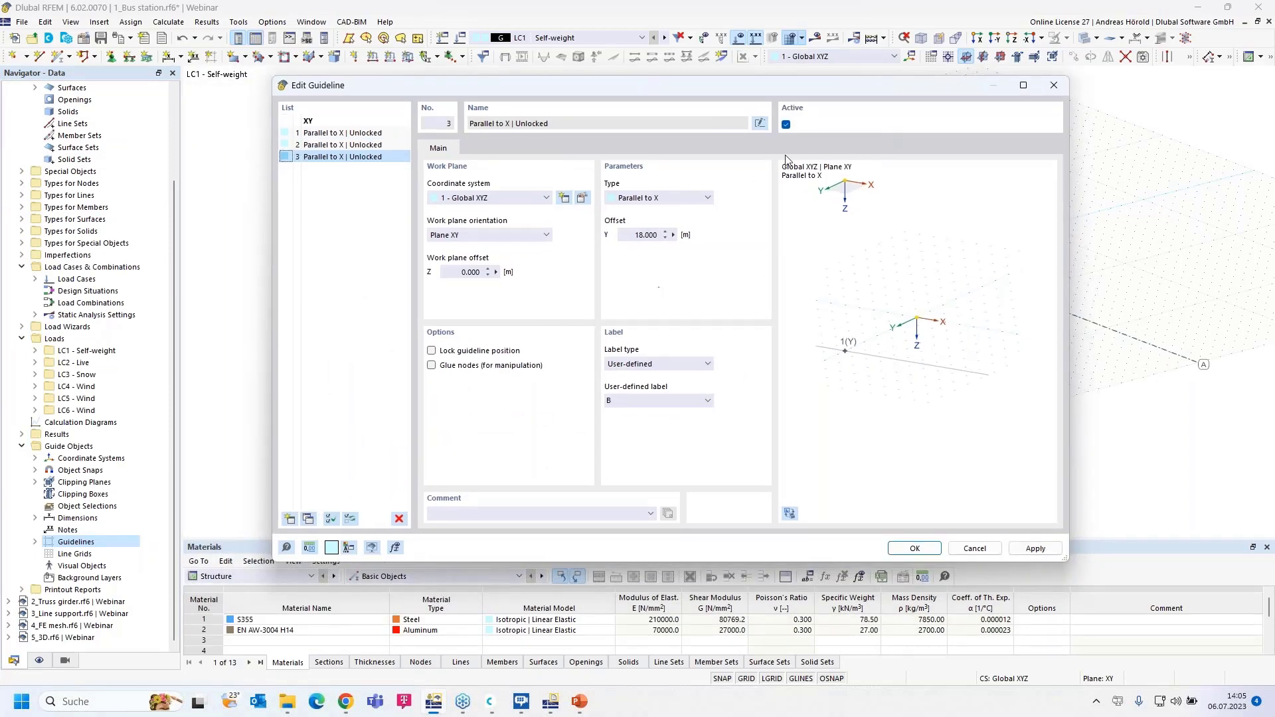
pyautogui.doubleClick(634, 236)
pyautogui.write('36')
pyautogui.doubleClick(609, 401)
pyautogui.click(1035, 548)
pyautogui.moveTo(893, 93); pyautogui.dragTo(918, 121)
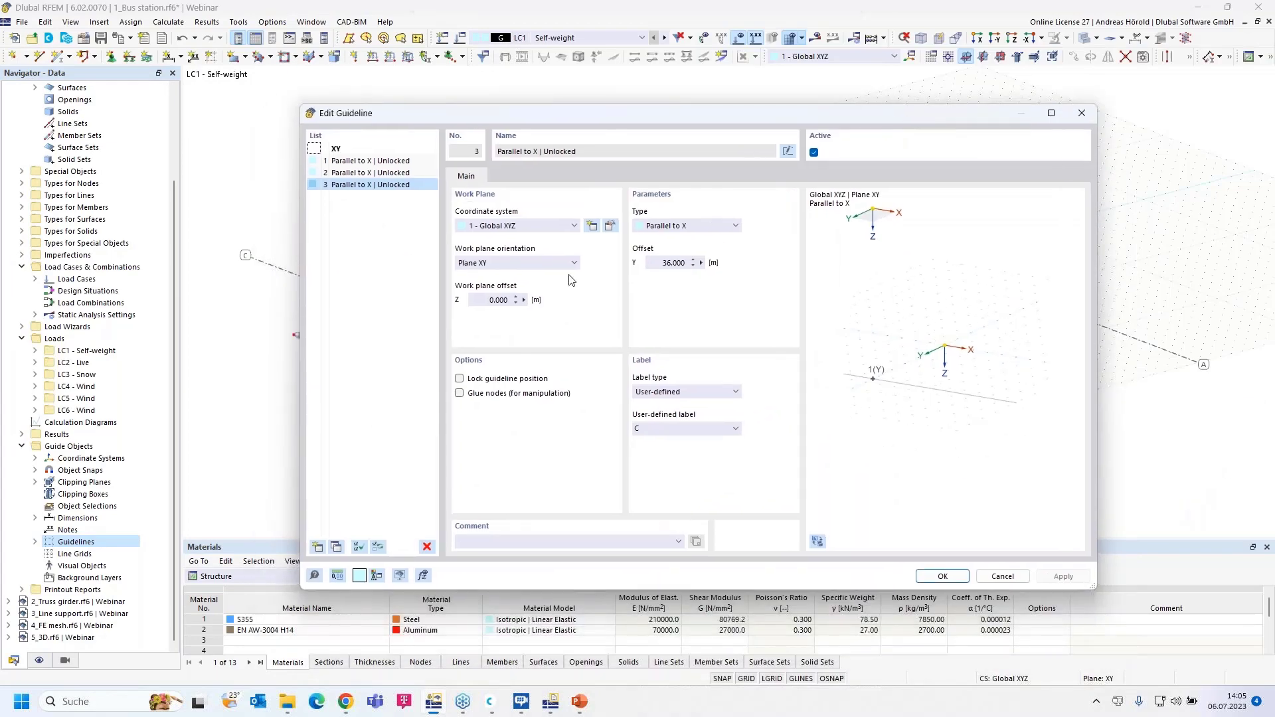
# Copy guideline C, set the copy's Y offset to 54 m, label it D and finish the guideline definition
pyautogui.click(336, 546)
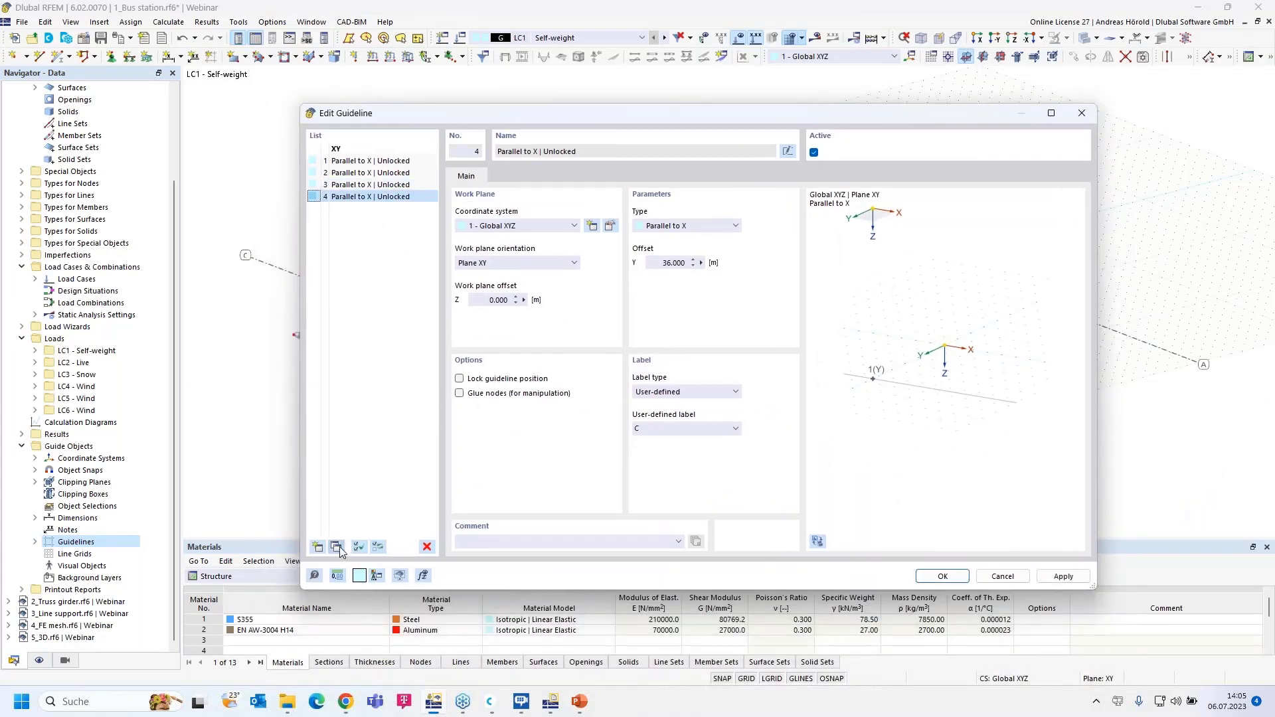
pyautogui.moveTo(668, 261); pyautogui.dragTo(708, 261)
pyautogui.write('54')
pyautogui.click(673, 428)
pyautogui.click(942, 576)
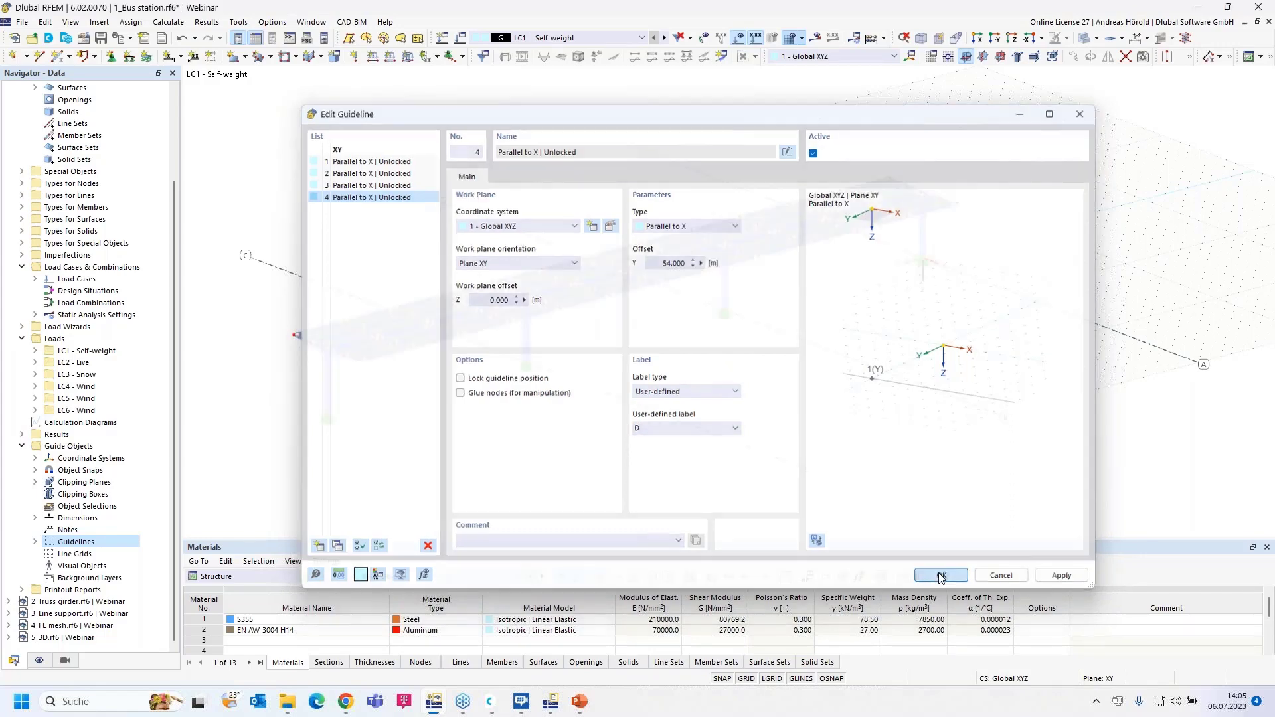
pyautogui.scroll(-1, 671, 432)
pyautogui.moveTo(741, 415); pyautogui.dragTo(862, 393, button='middle')
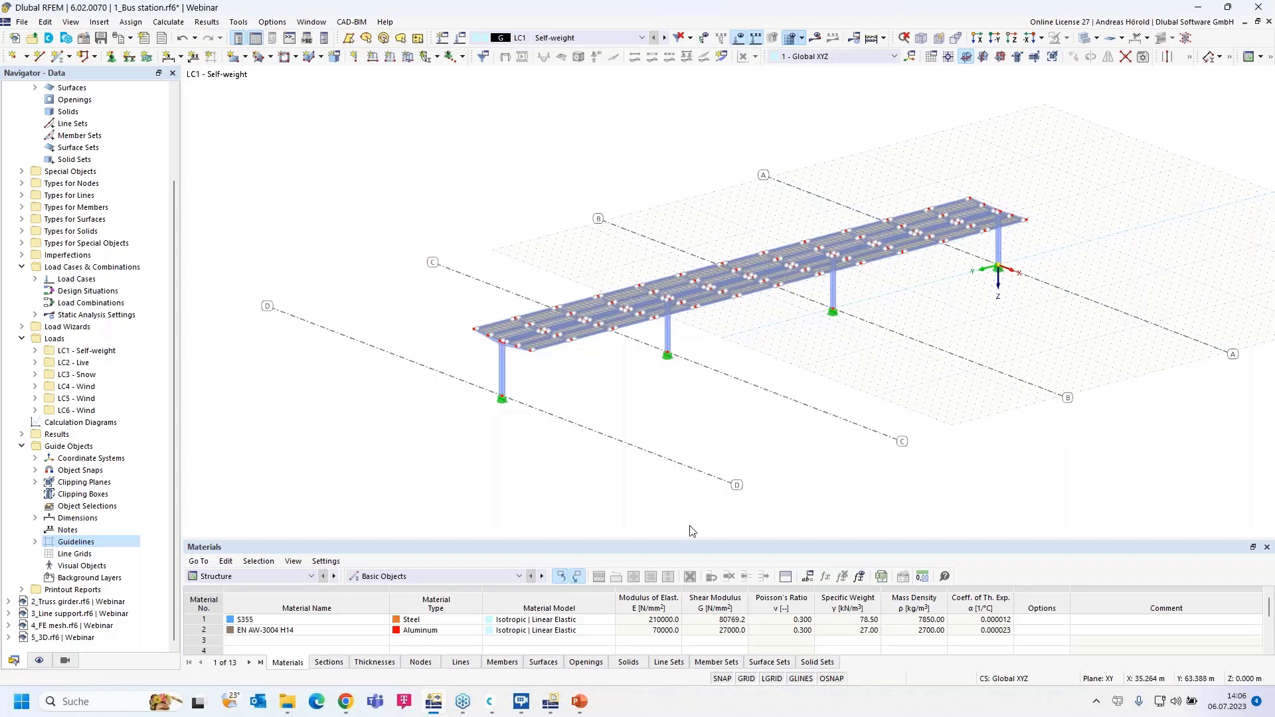
pyautogui.rightClick(747, 680)
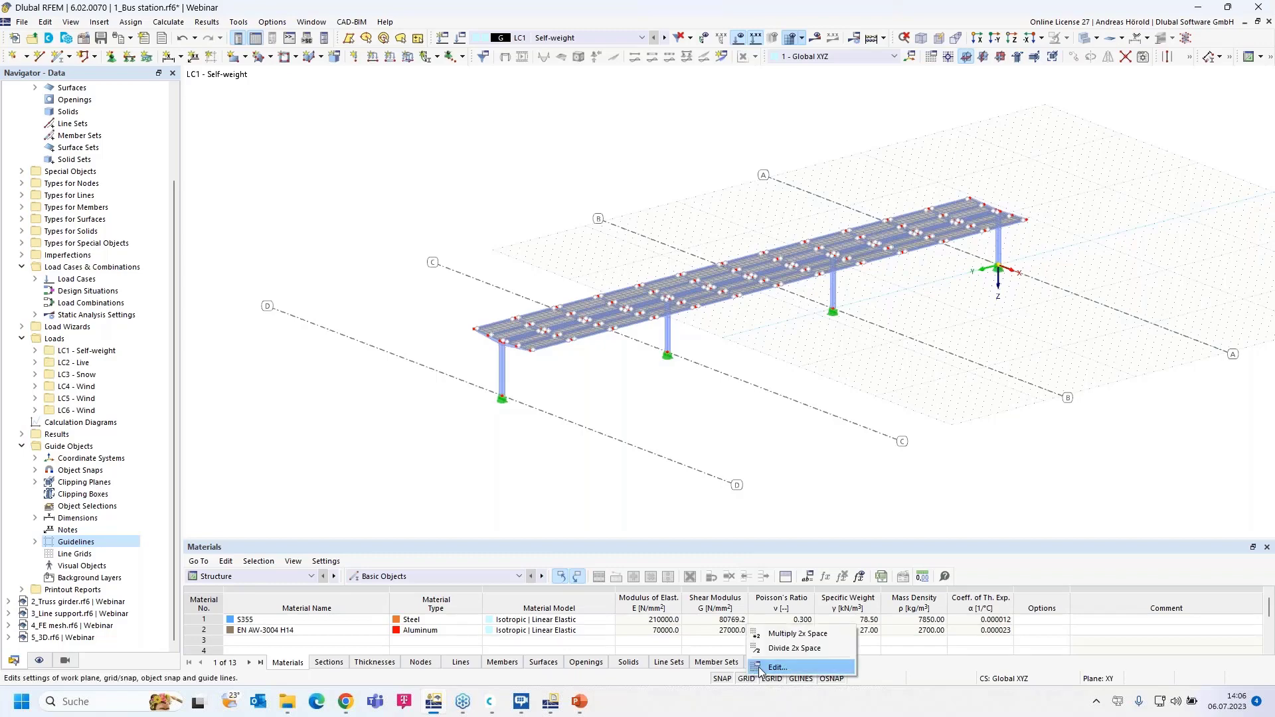
pyautogui.click(763, 668)
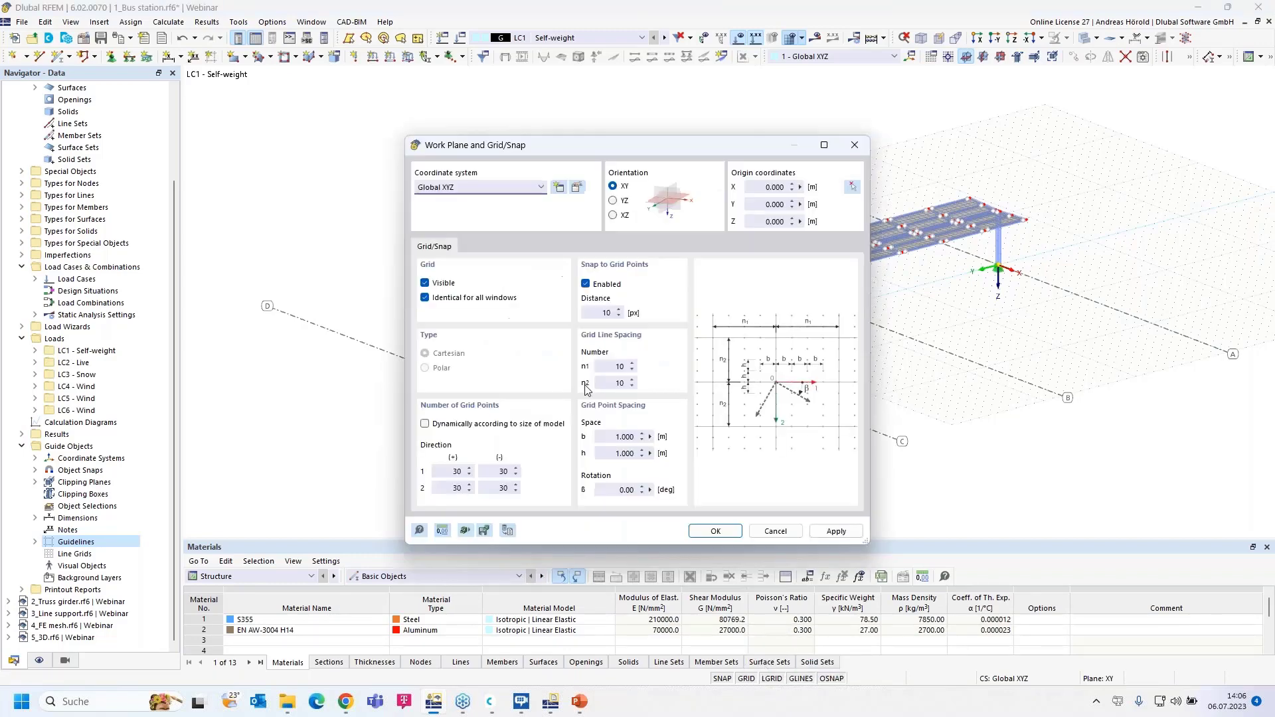
pyautogui.click(775, 532)
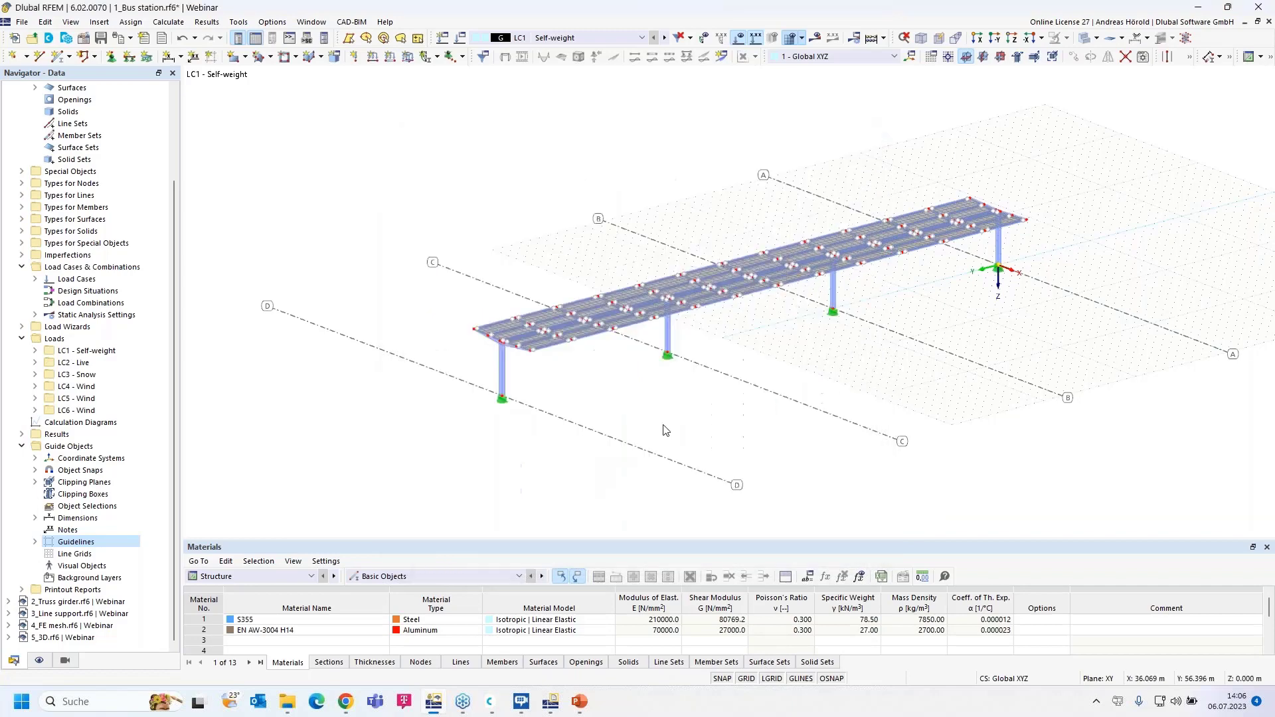
# Set the work plane's grid points to 15 (+) and 15 (-) in direction 1, 70 (+) and 10 (-) in direction 2, and apply
pyautogui.click(239, 23)
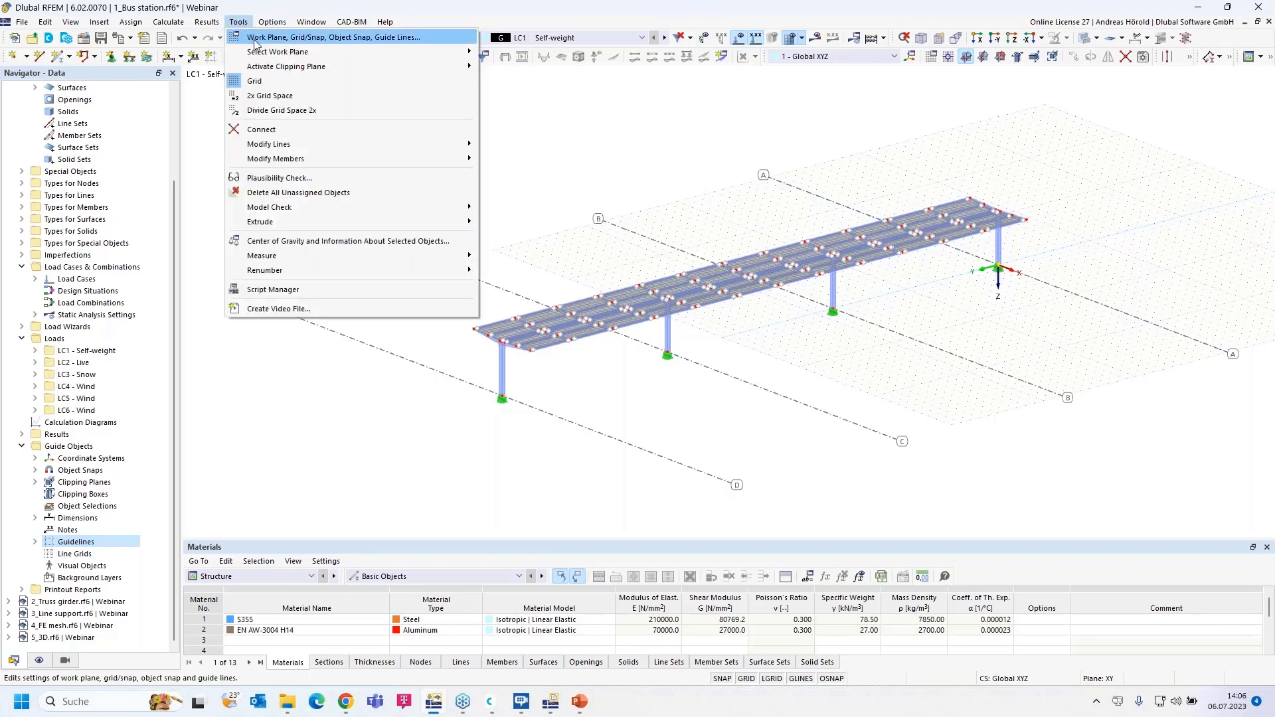
pyautogui.click(304, 37)
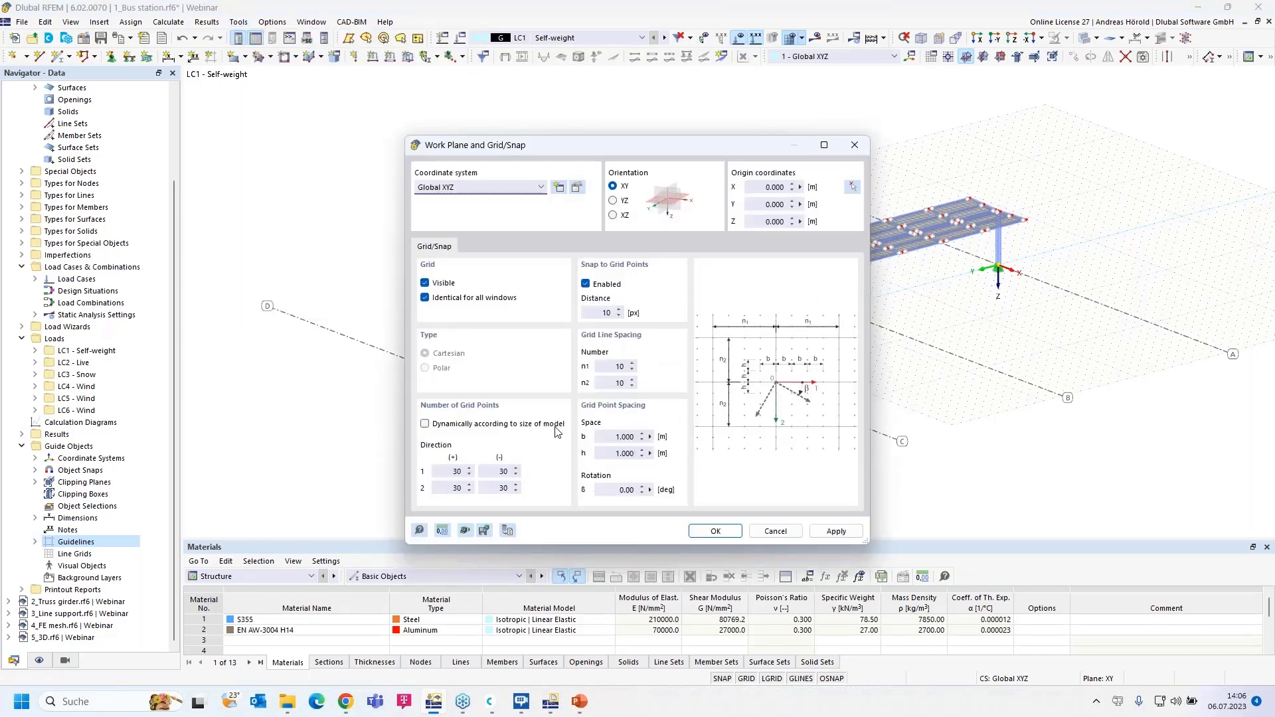
pyautogui.click(445, 471)
pyautogui.press('Tab')
pyautogui.moveTo(630, 144); pyautogui.dragTo(460, 89)
pyautogui.click(293, 431)
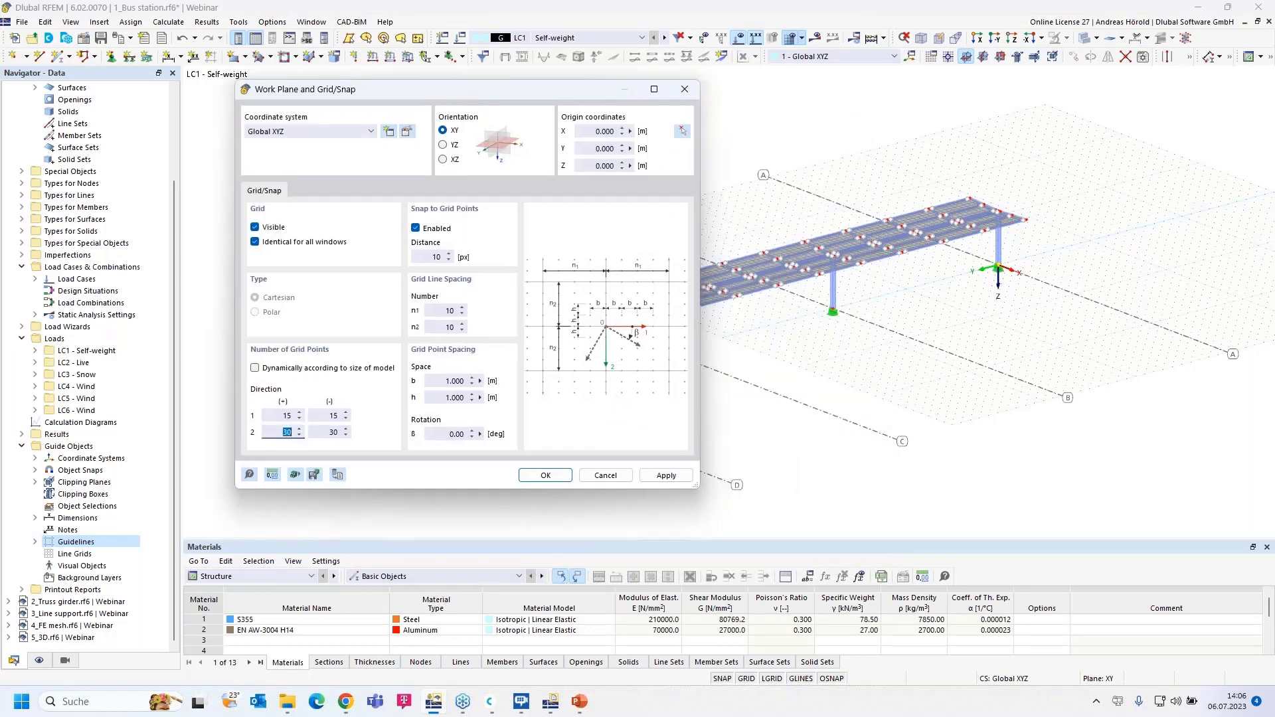
pyautogui.write('70')
pyautogui.click(331, 436)
pyautogui.click(666, 475)
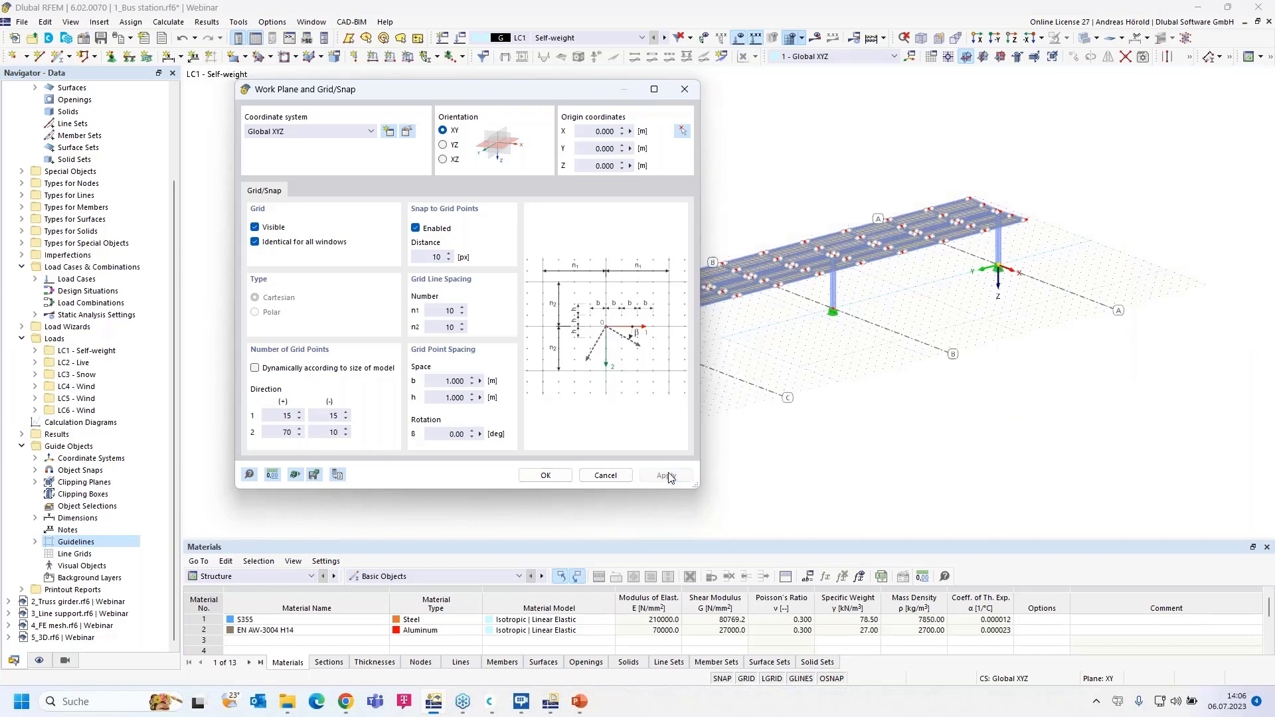
pyautogui.moveTo(583, 97); pyautogui.dragTo(307, 180)
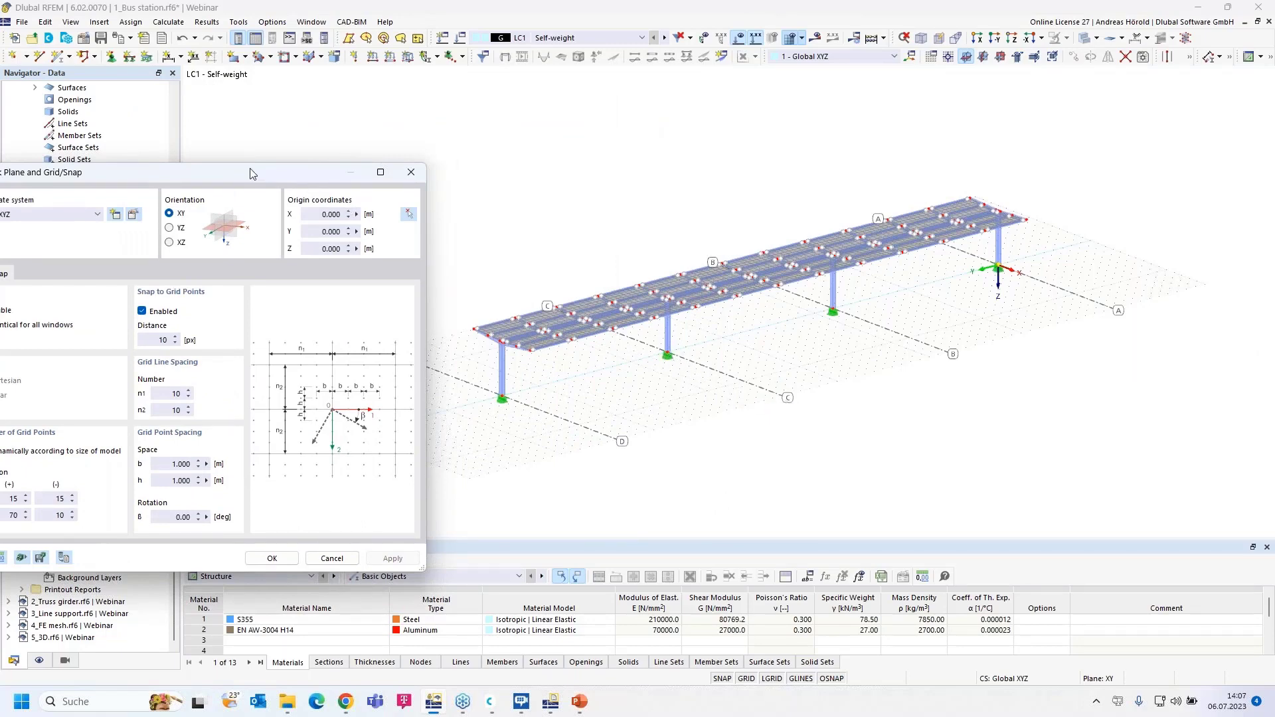
pyautogui.moveTo(238, 170); pyautogui.dragTo(592, 102)
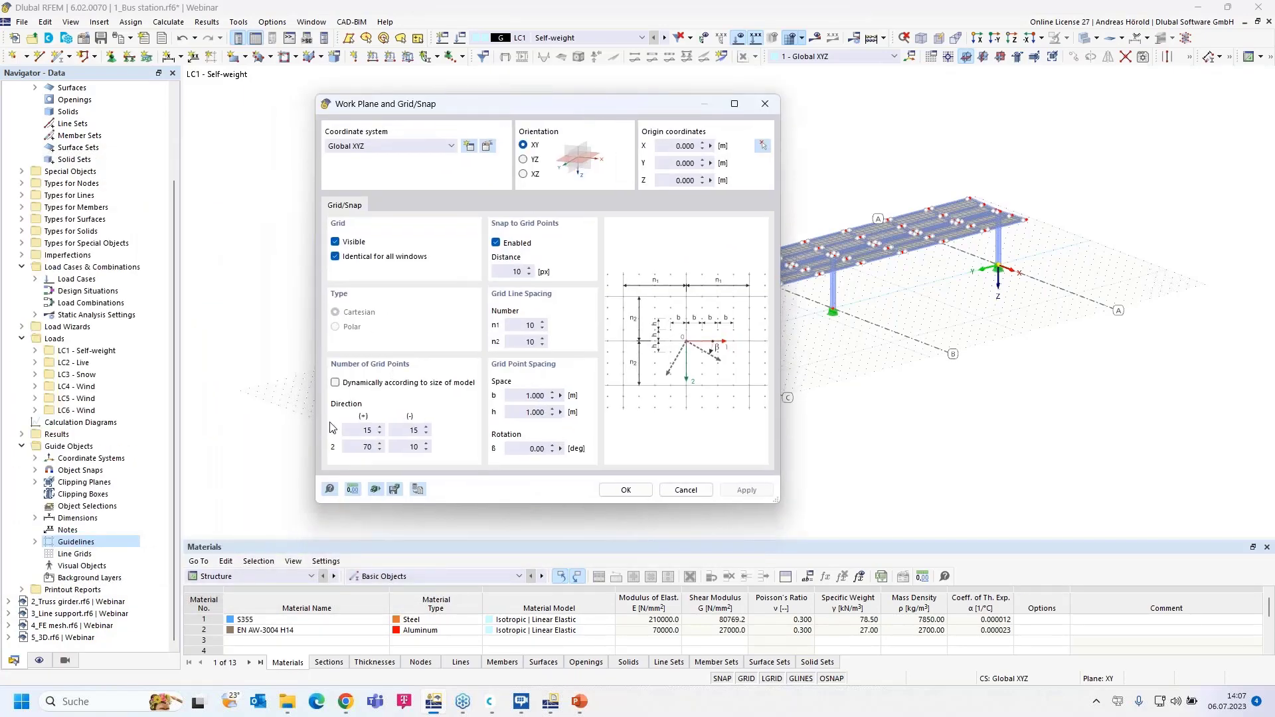
# Make the number of grid points adapt dynamically to the size of the model and confirm the grid settings
pyautogui.click(336, 383)
pyautogui.click(624, 489)
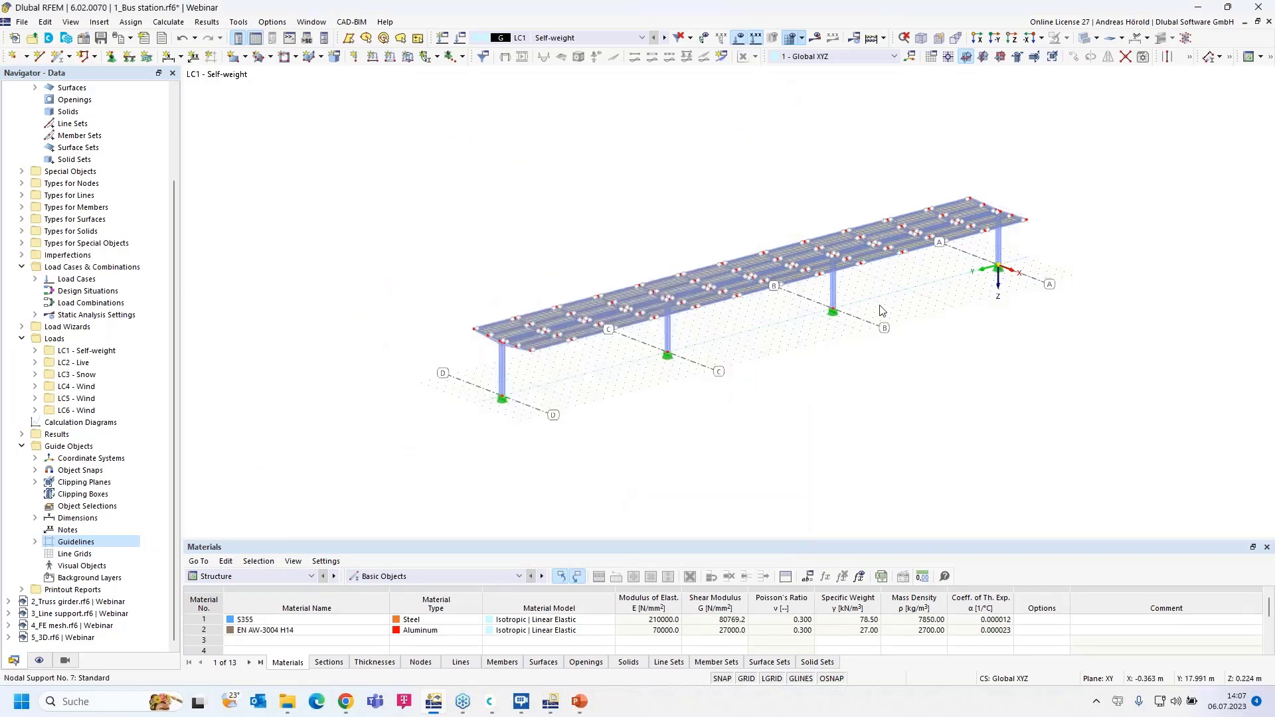
pyautogui.keyDown('ctrl'); pyautogui.moveTo(1033, 387); pyautogui.dragTo(975, 290, button='middle'); pyautogui.keyUp('ctrl')
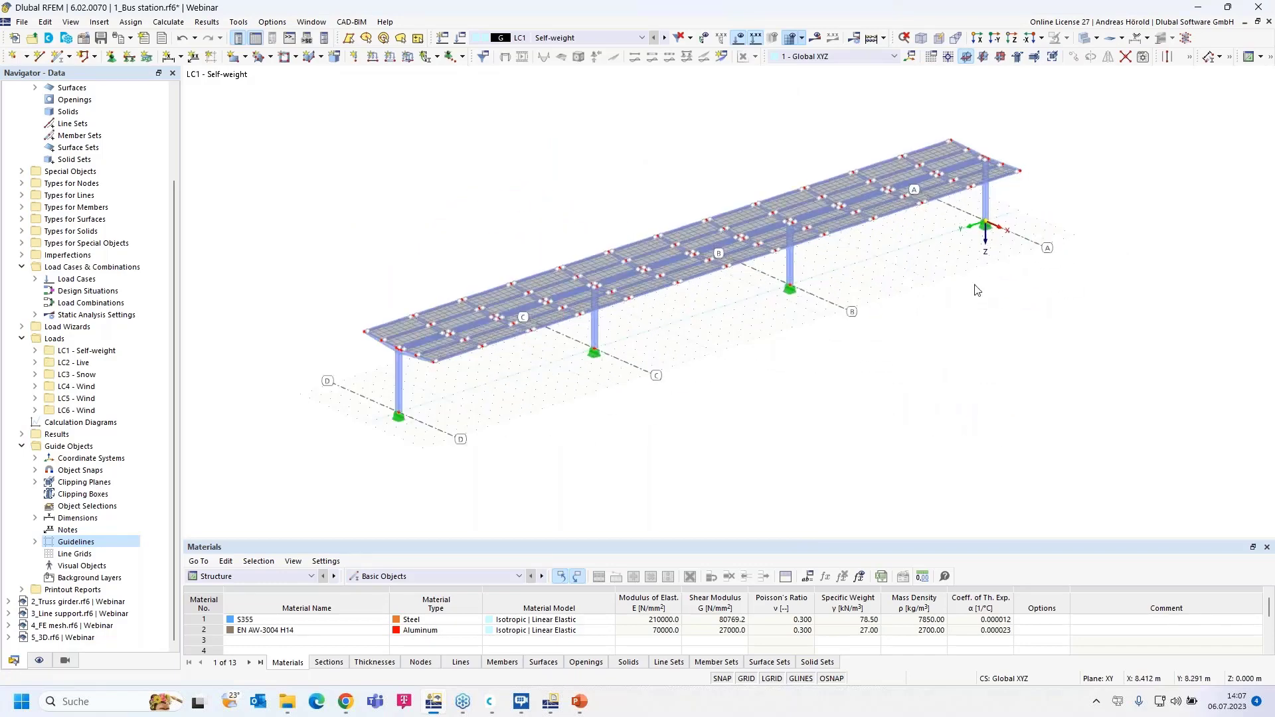
pyautogui.scroll(1, 953, 256)
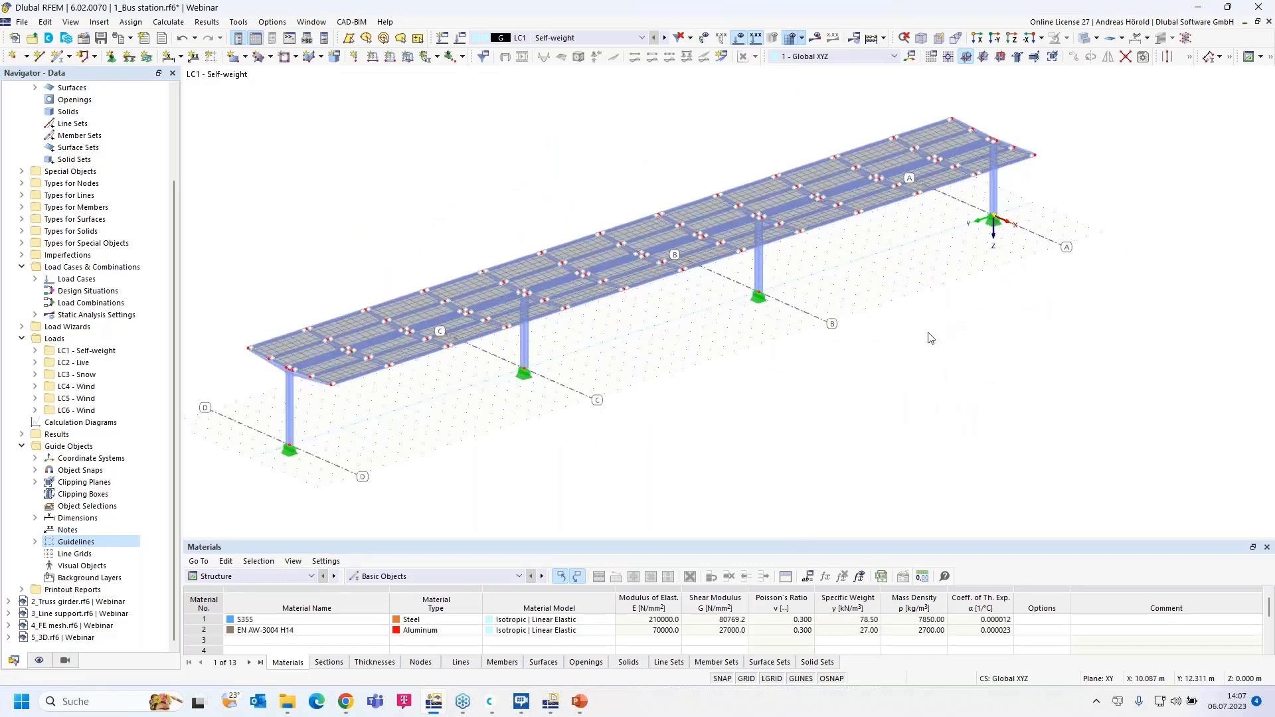
# Start a new guideline parallel to Y in the XY plane at X offset 0, using an additional list entry
pyautogui.scroll(-2, 923, 332)
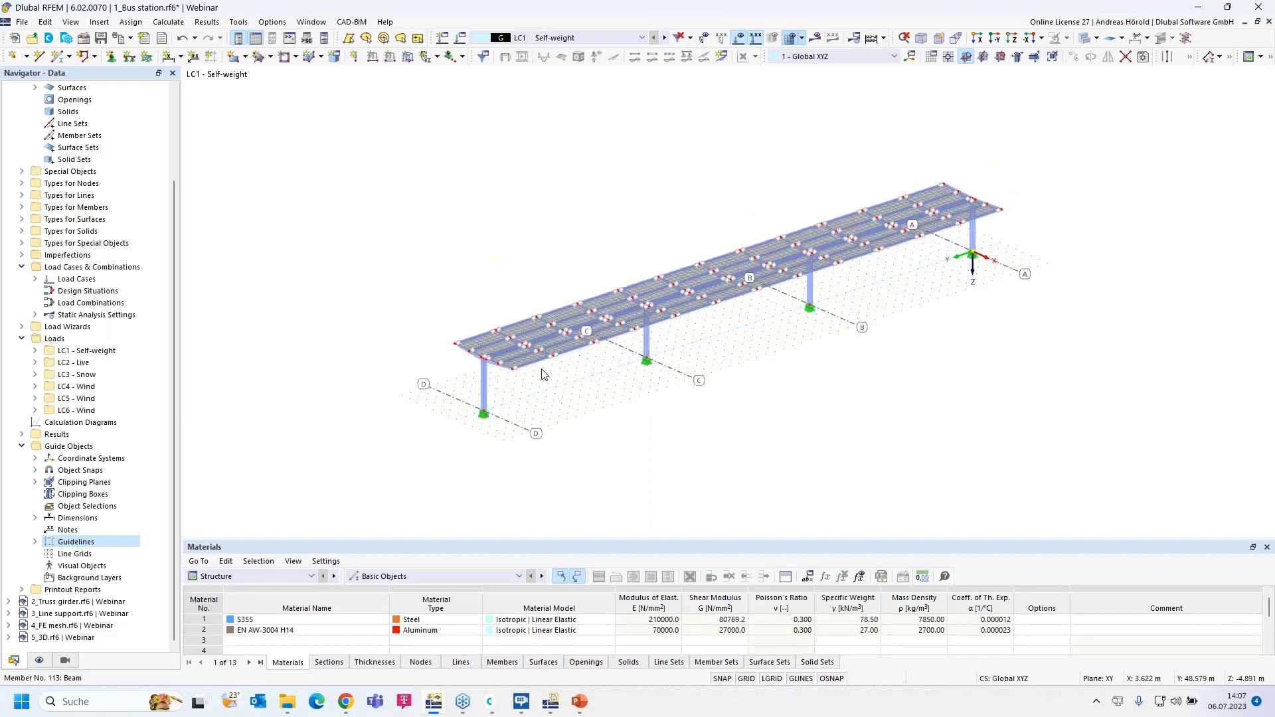
pyautogui.rightClick(92, 548)
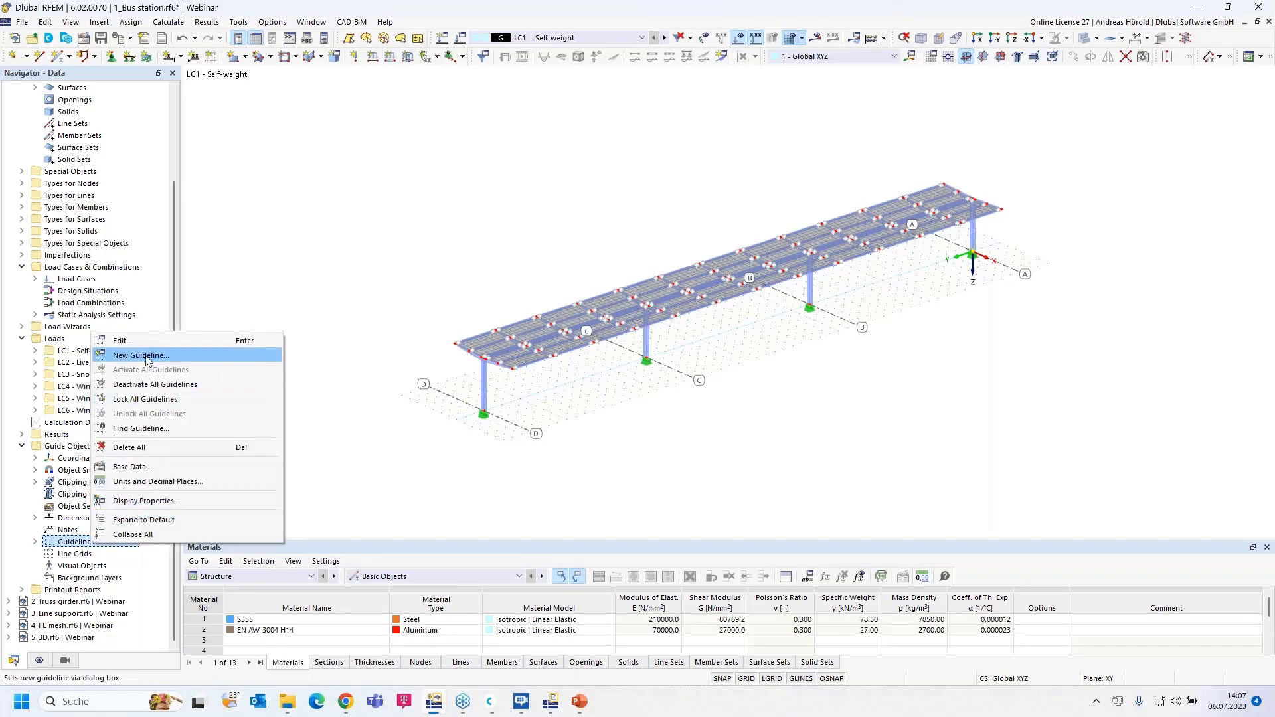
pyautogui.click(147, 361)
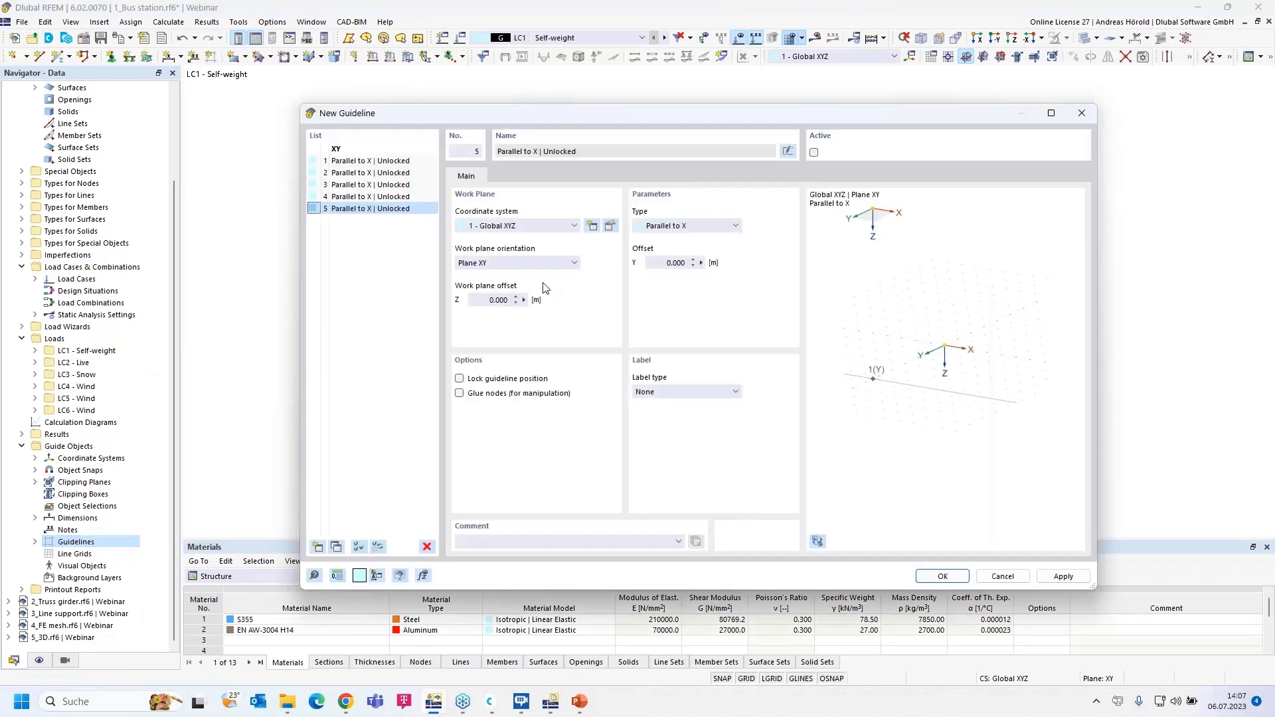
pyautogui.click(317, 547)
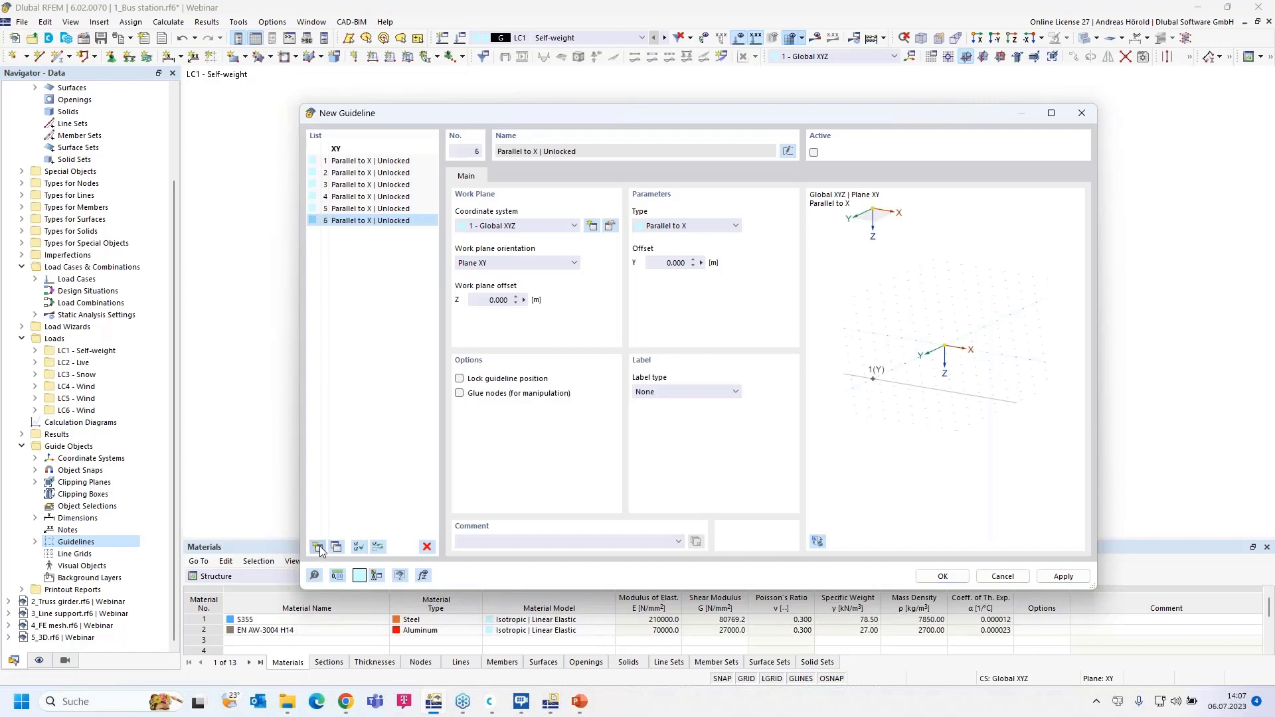
pyautogui.click(672, 226)
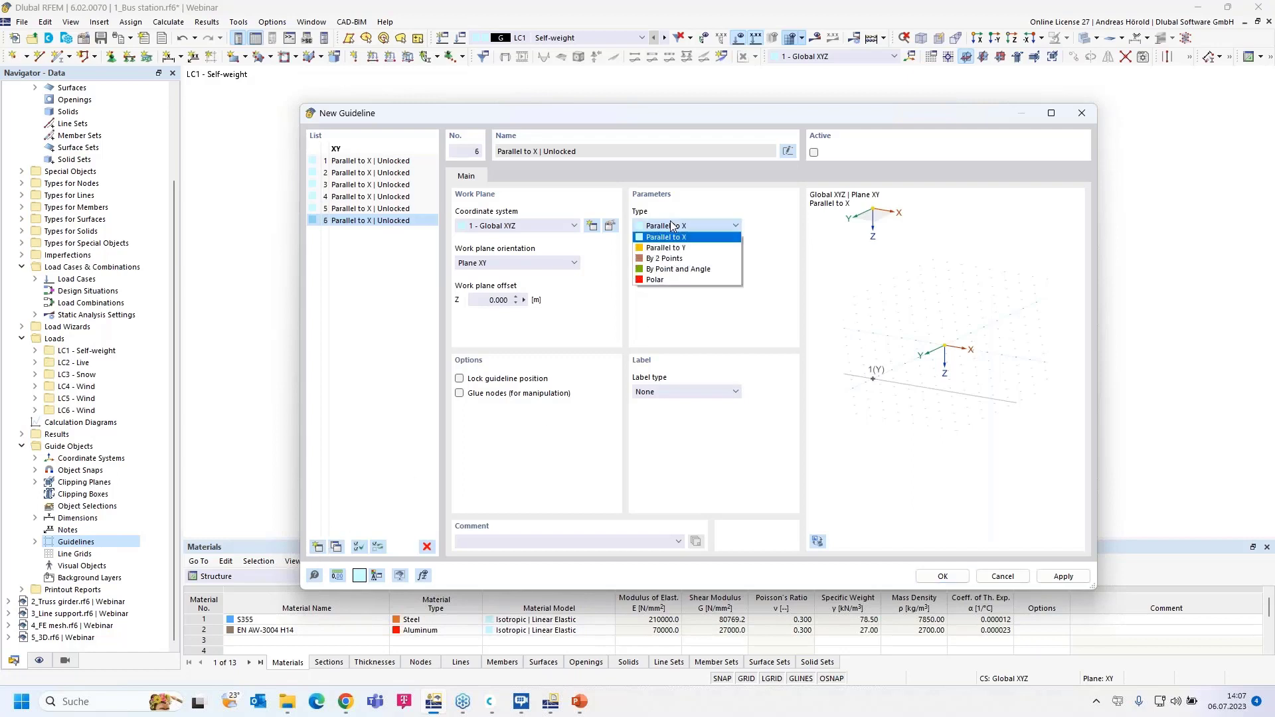
pyautogui.click(693, 248)
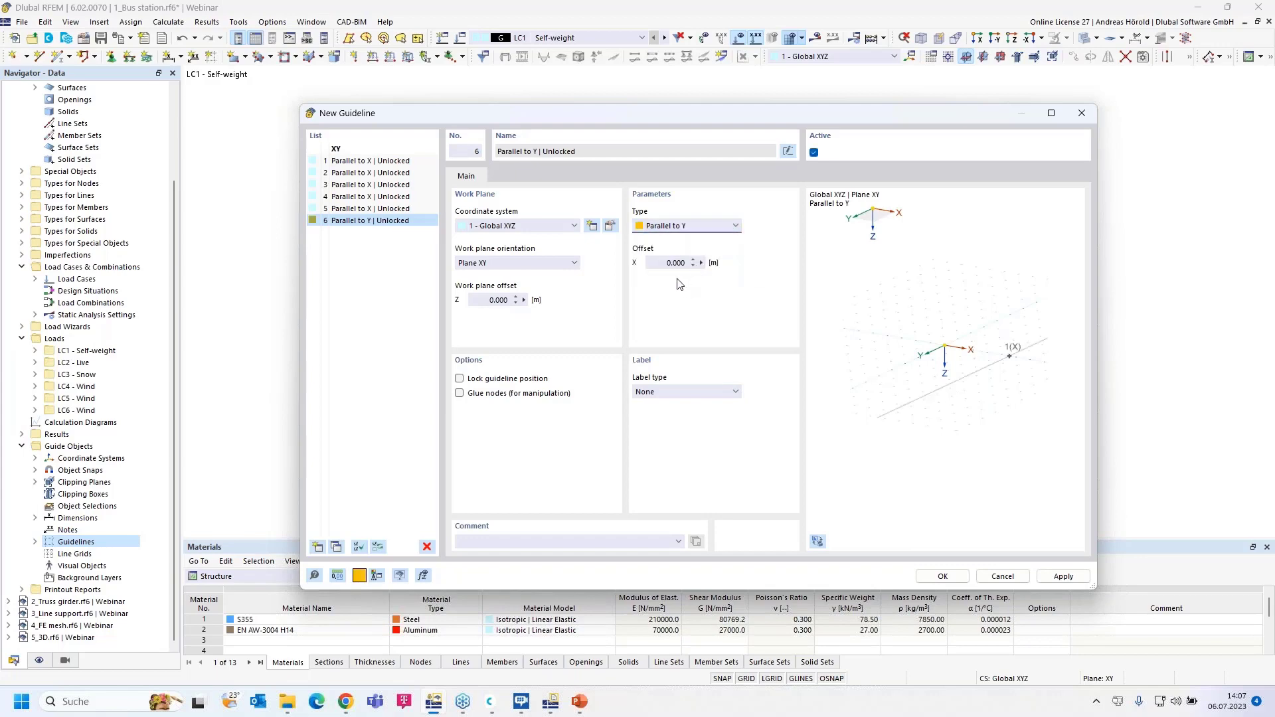
# Give the guideline parallel to Y the user-defined label 1 and apply it
pyautogui.click(717, 391)
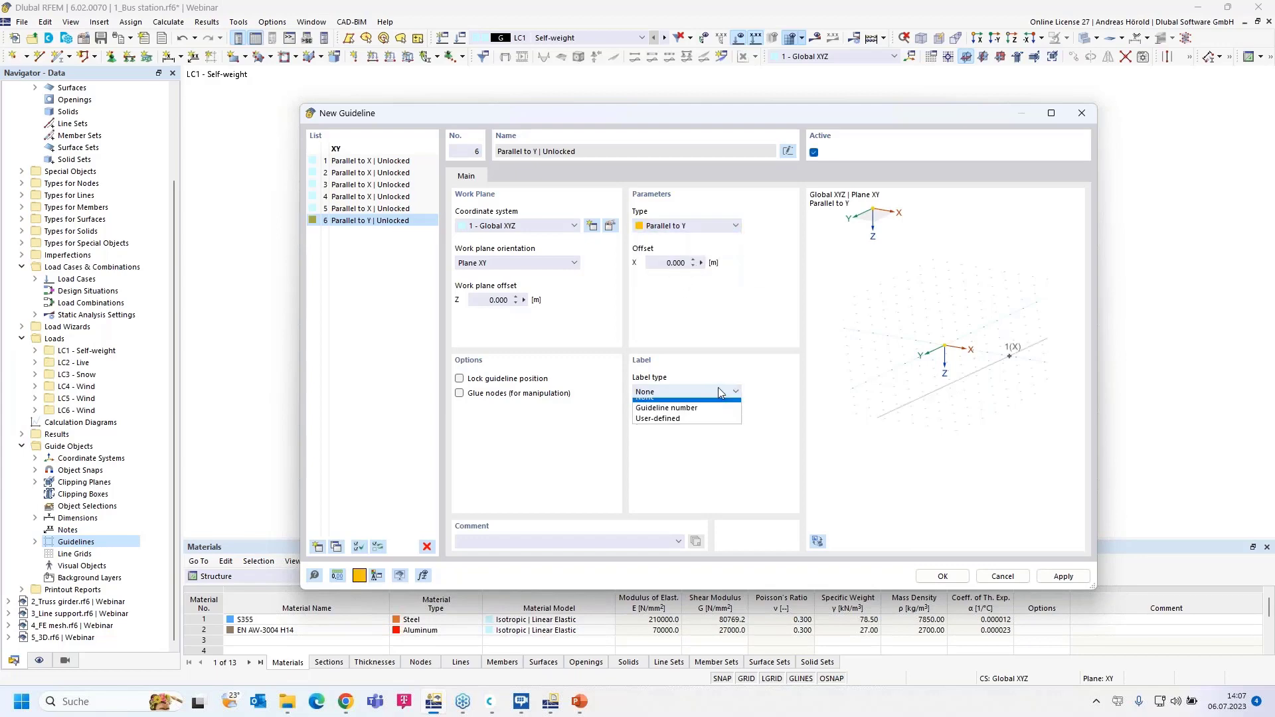
pyautogui.click(689, 426)
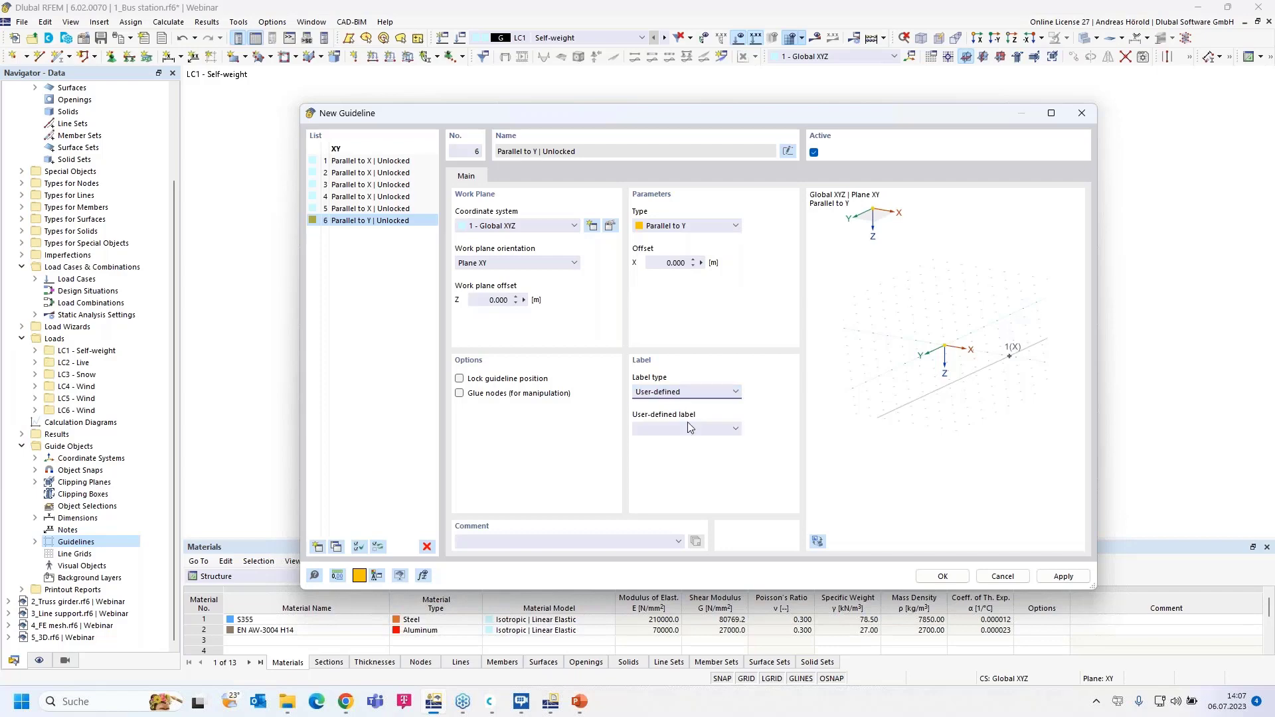
pyautogui.click(651, 430)
pyautogui.click(1064, 576)
pyautogui.moveTo(894, 117); pyautogui.dragTo(720, 169)
pyautogui.moveTo(591, 250); pyautogui.dragTo(823, 119)
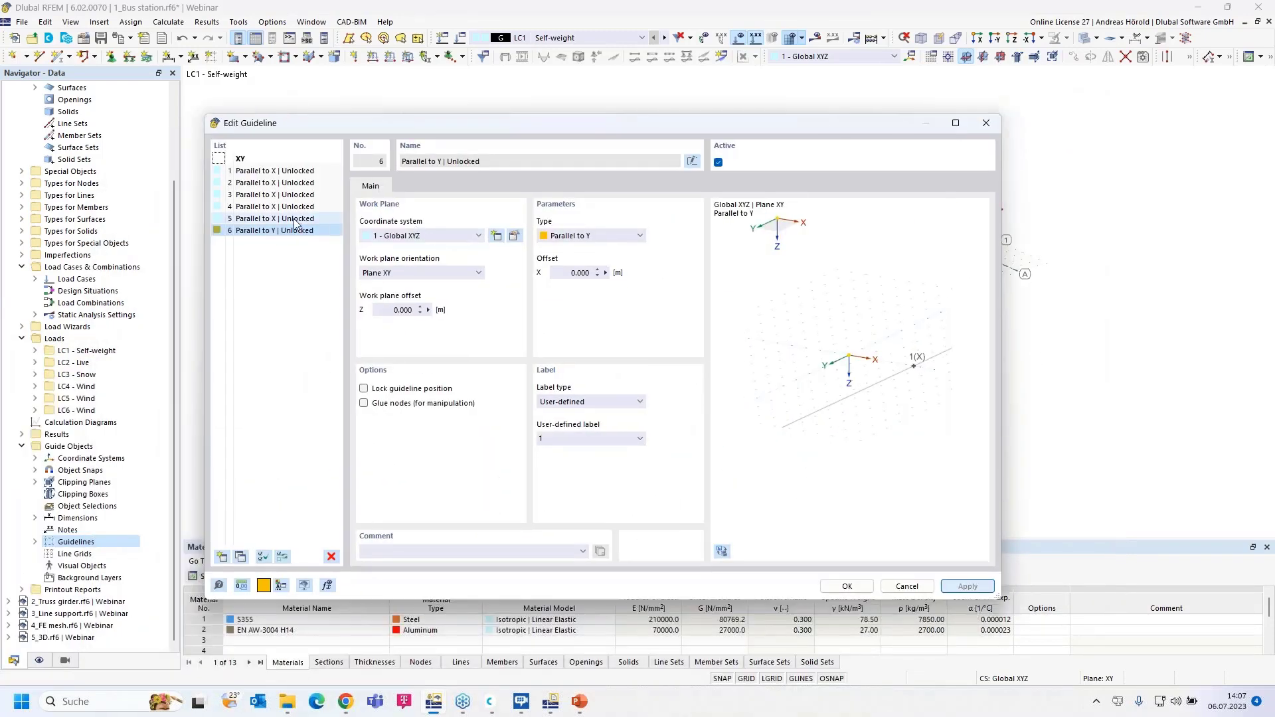
# Delete the superfluous unlabelled guideline No. 5 parallel to X and finish the guideline definition
pyautogui.click(296, 219)
pyautogui.click(295, 207)
pyautogui.click(296, 219)
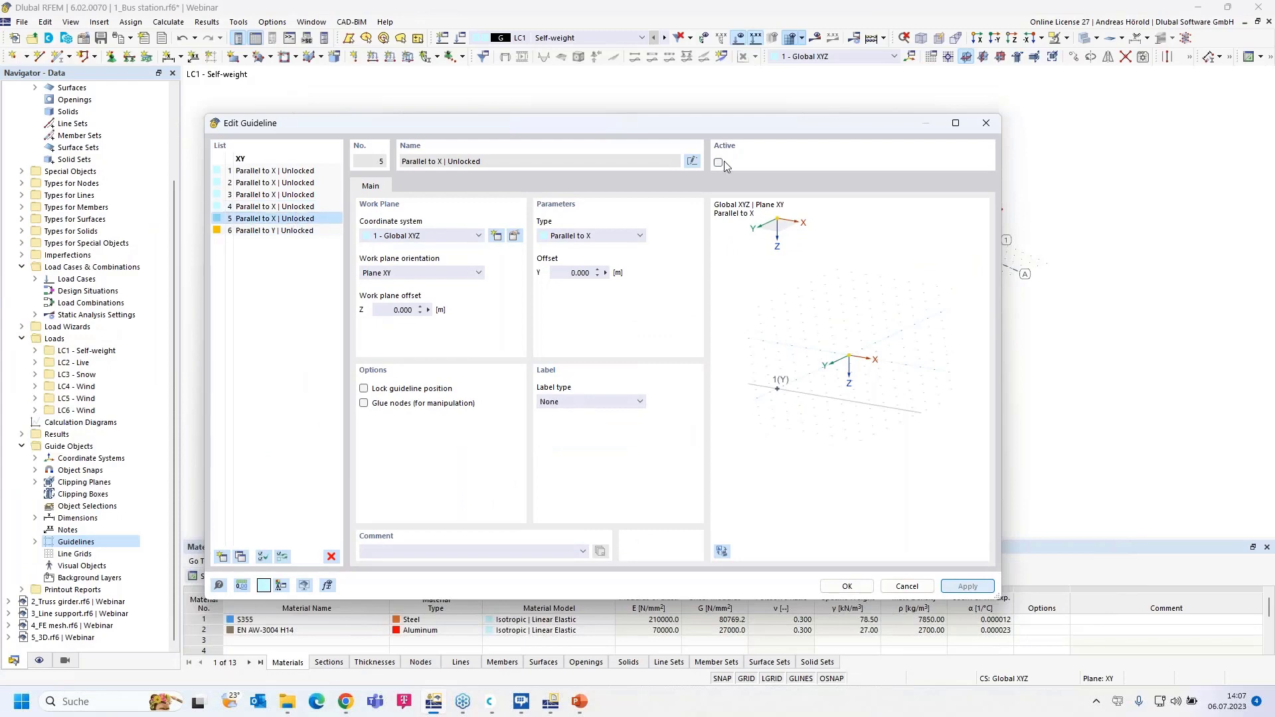
pyautogui.click(718, 162)
pyautogui.moveTo(756, 130); pyautogui.dragTo(787, 129)
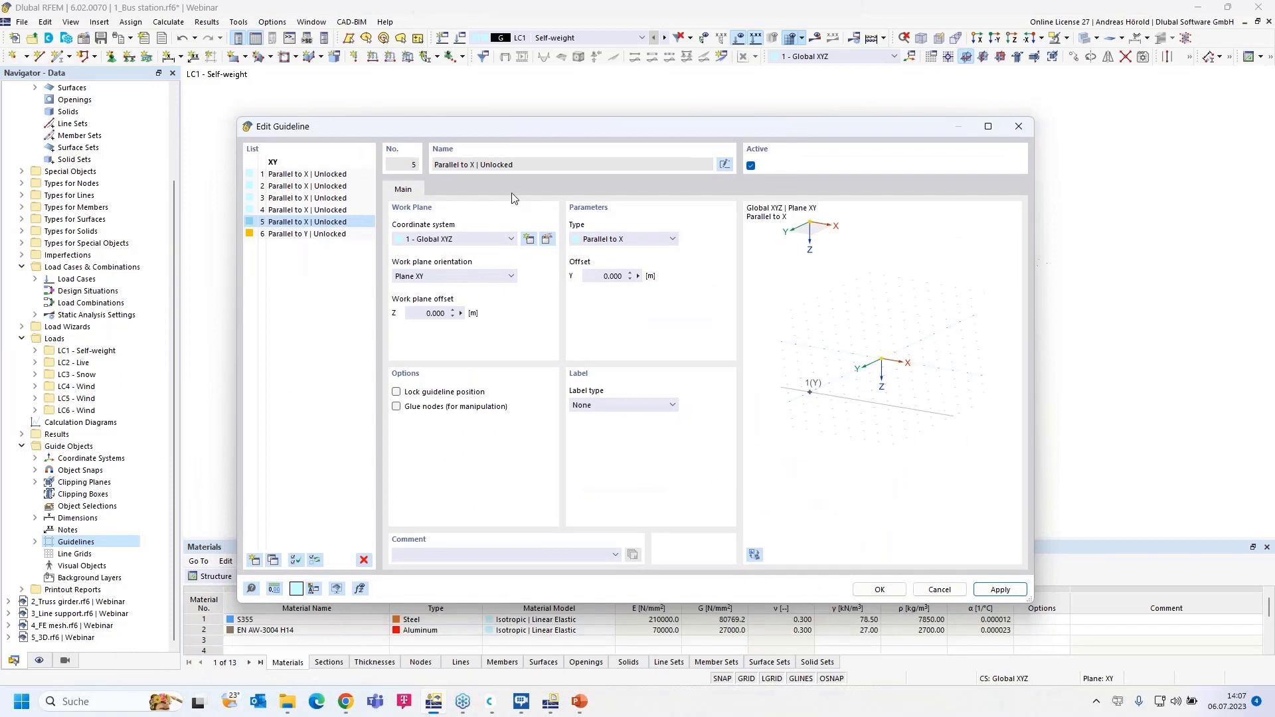
pyautogui.click(329, 210)
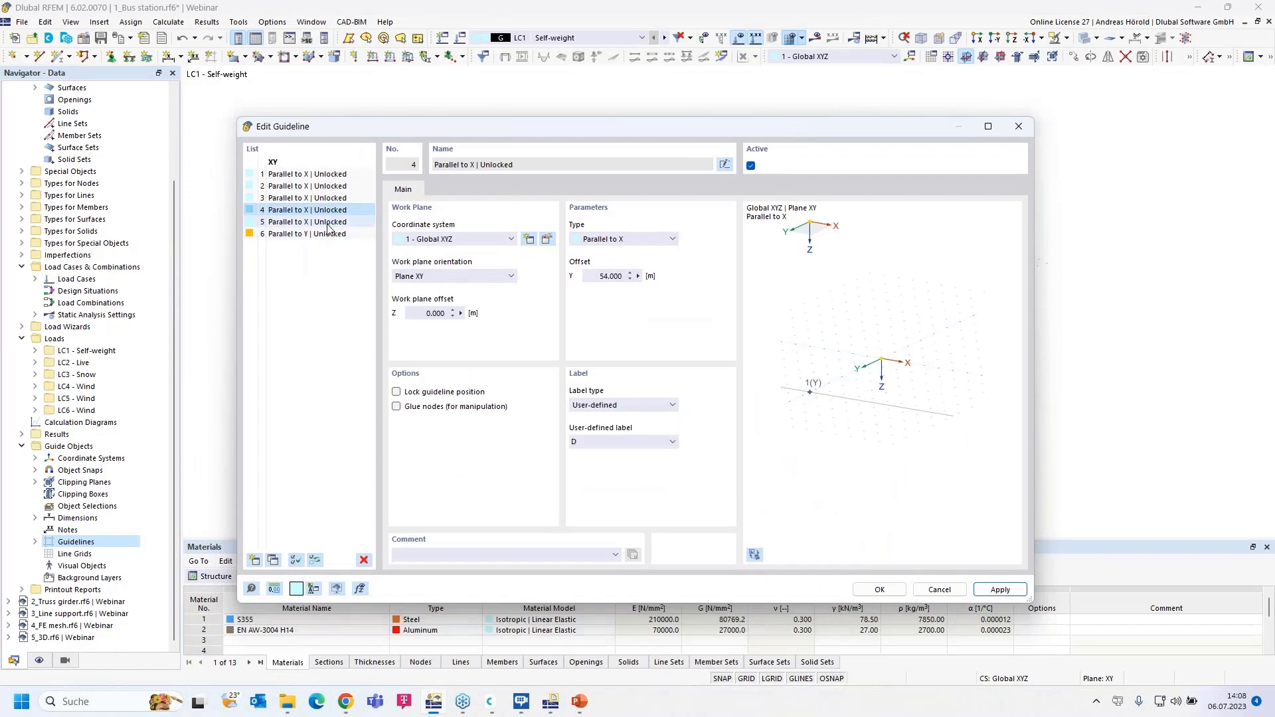
pyautogui.click(329, 222)
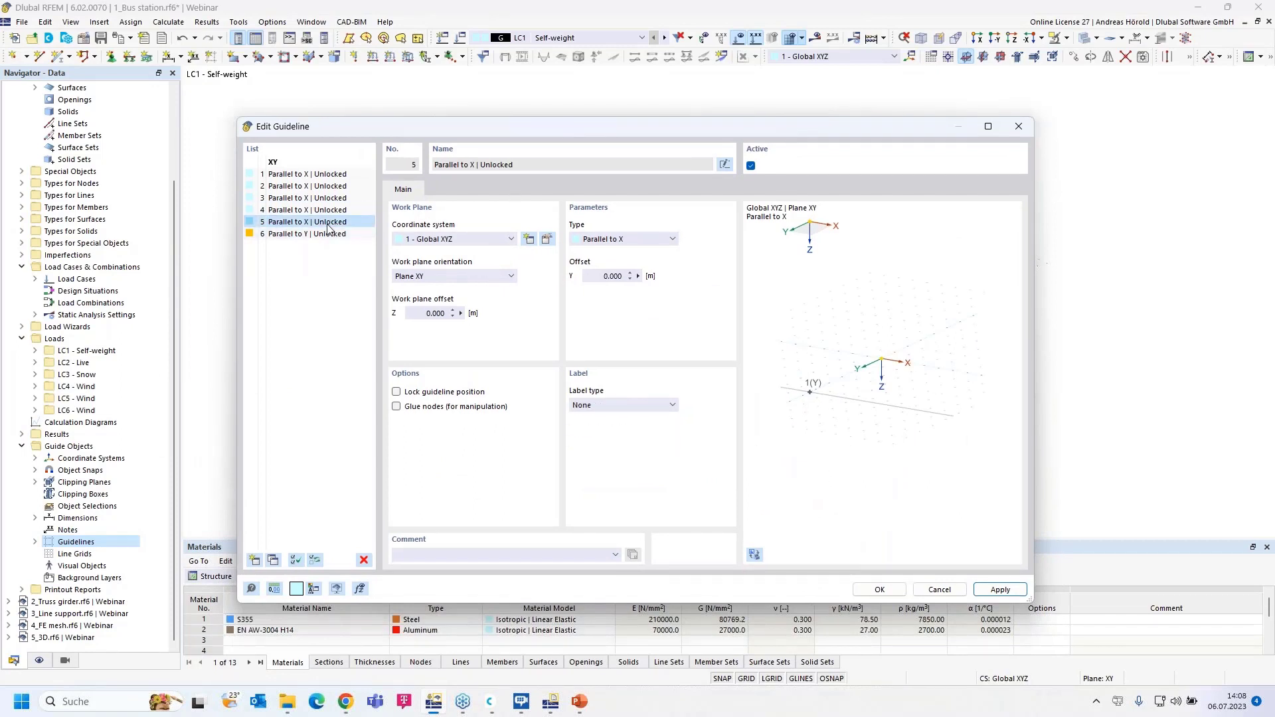
pyautogui.click(364, 561)
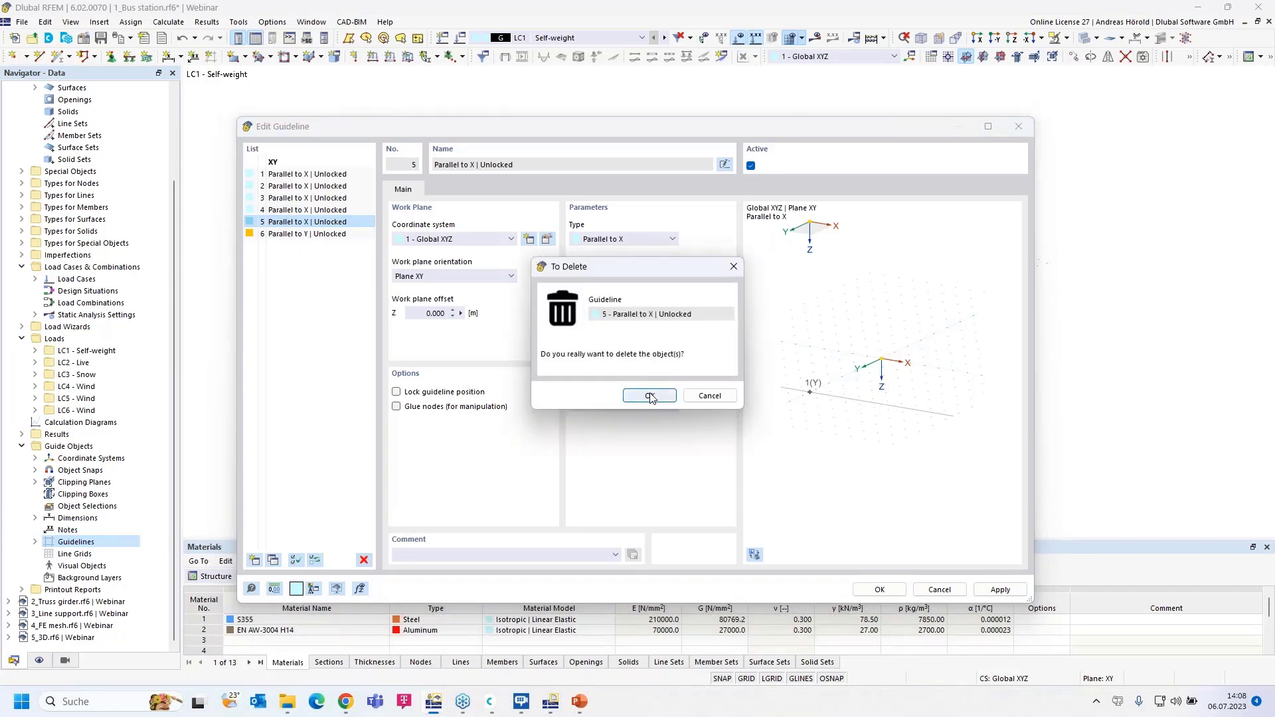
pyautogui.click(651, 396)
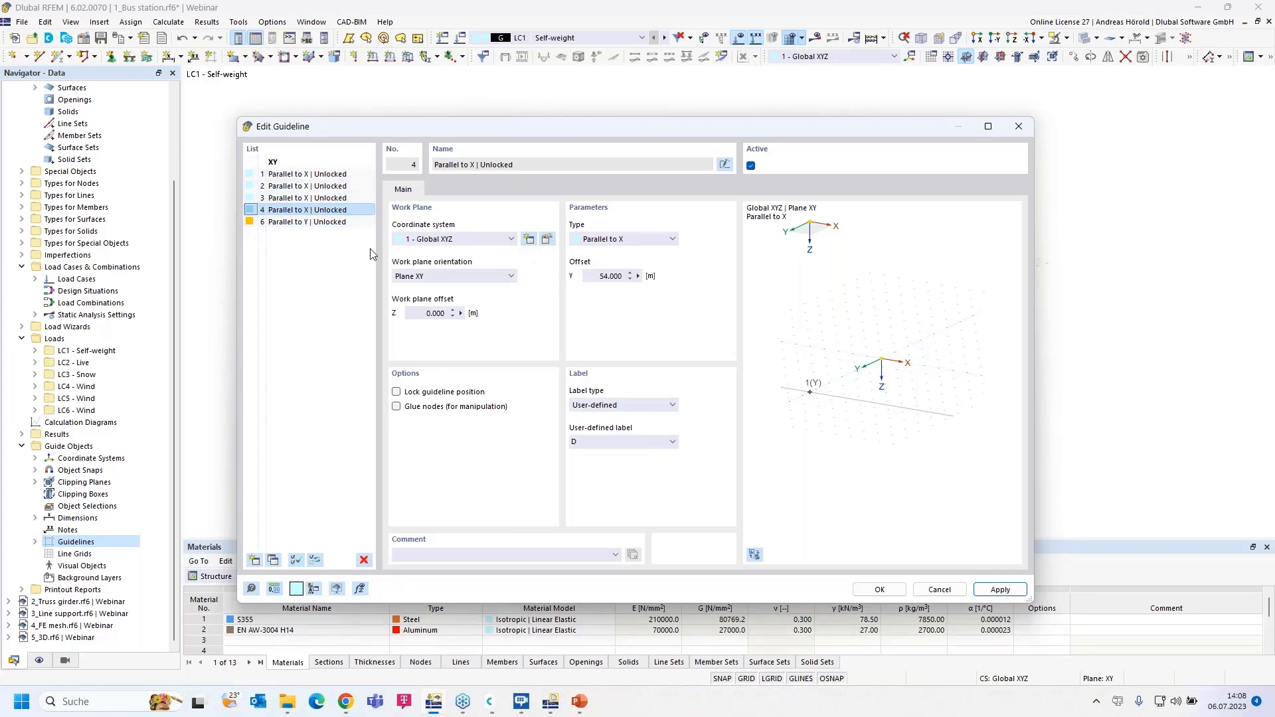
pyautogui.click(876, 589)
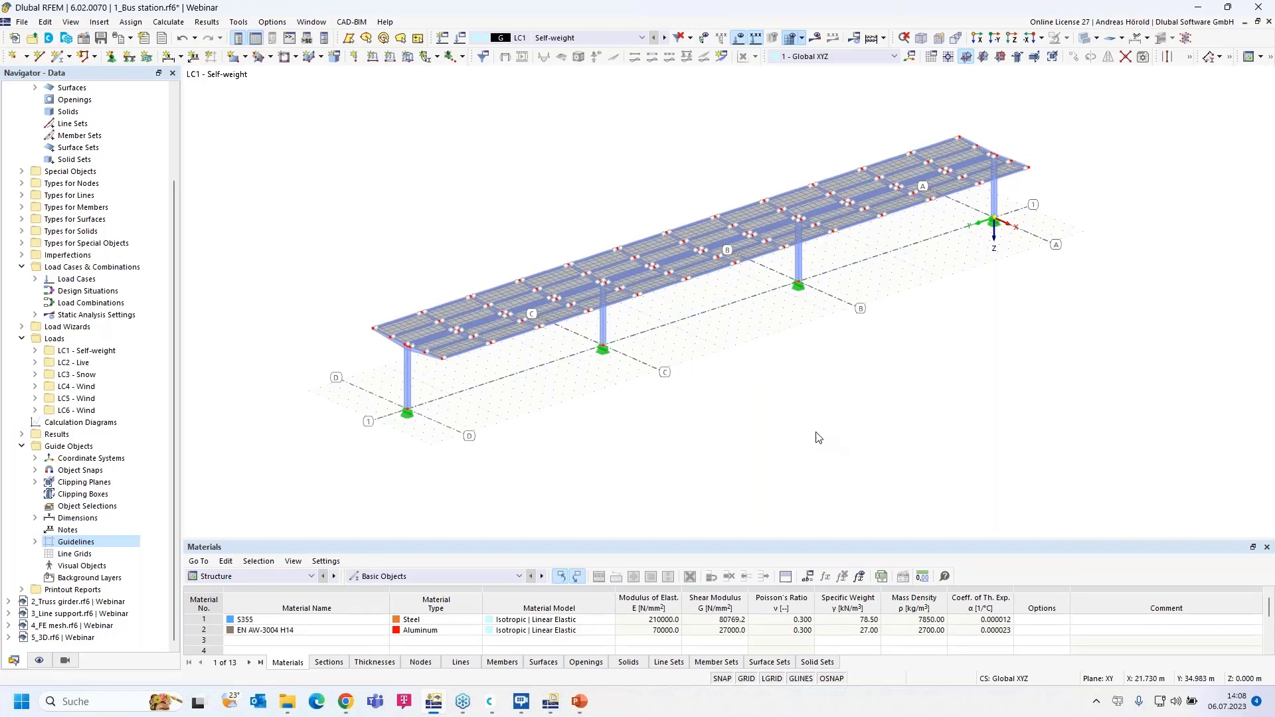
# Collapse the bus station model's data tree and switch to the 2_Truss girder model
pyautogui.scroll(3, 99, 212)
pyautogui.click(10, 99)
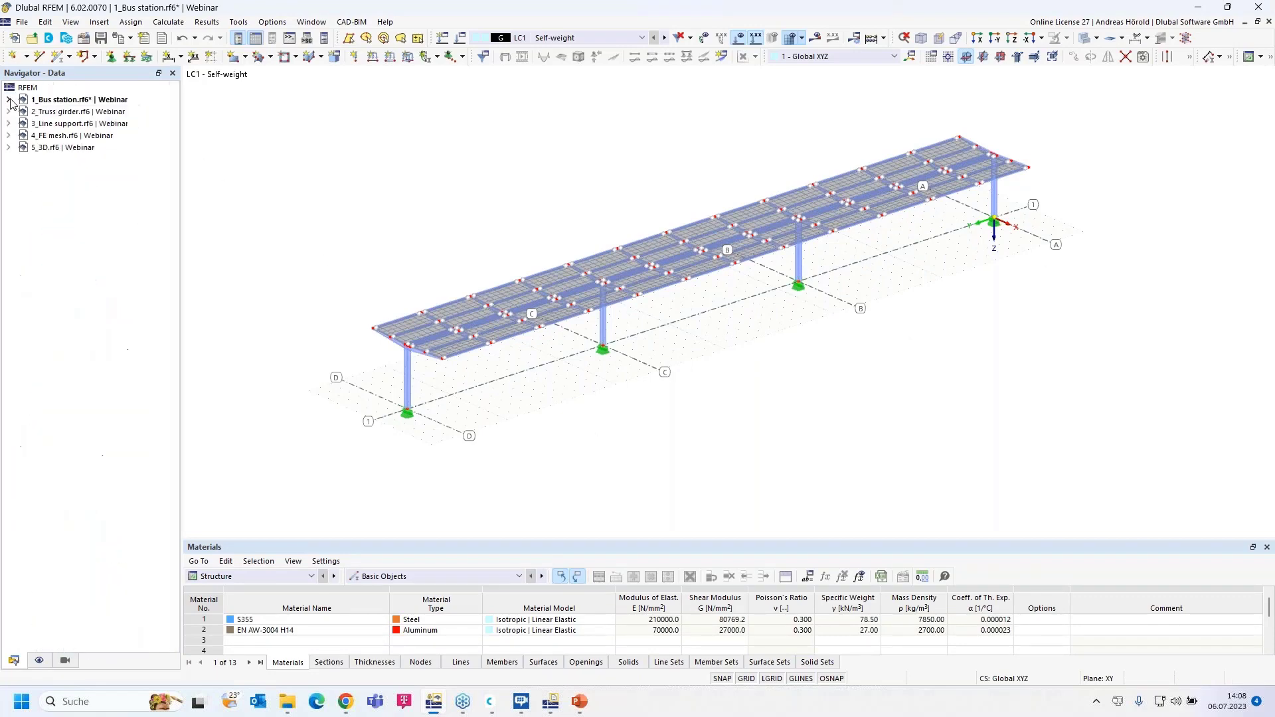
pyautogui.click(84, 114)
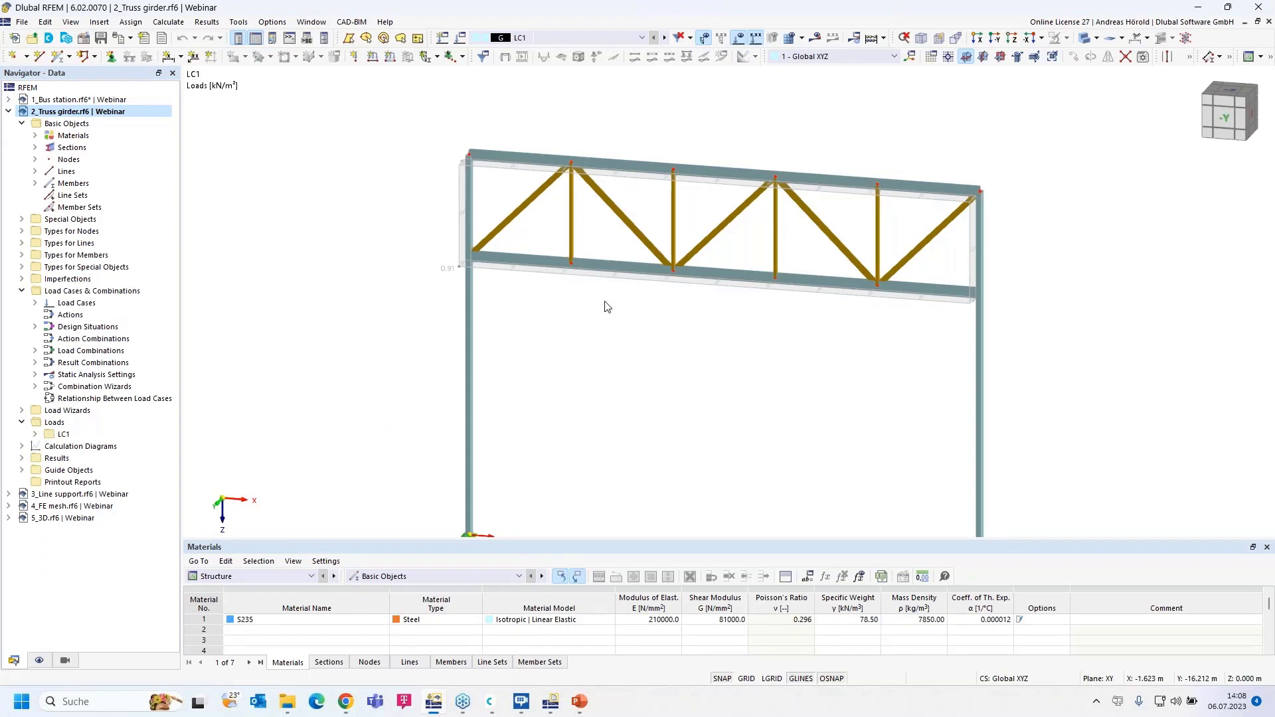
# Inspect the main settings of the truss's member loads from area load, and close them without changes
pyautogui.moveTo(617, 283)
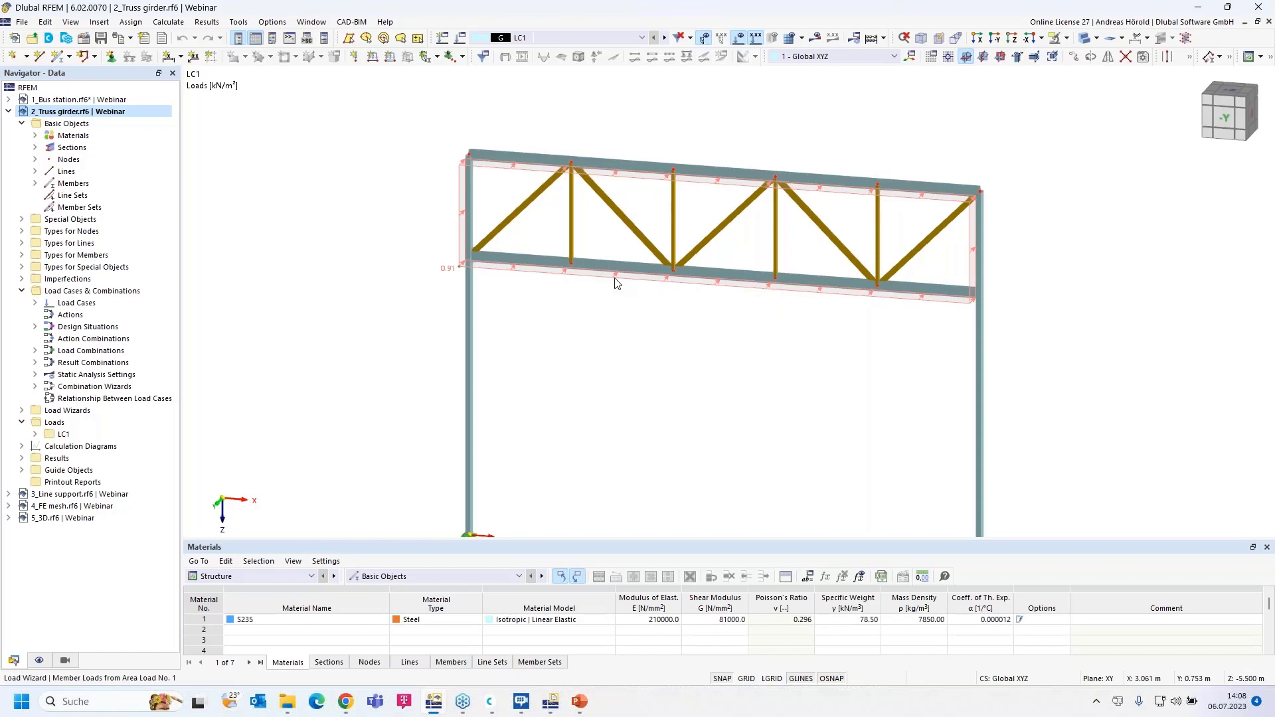
pyautogui.doubleClick(617, 283)
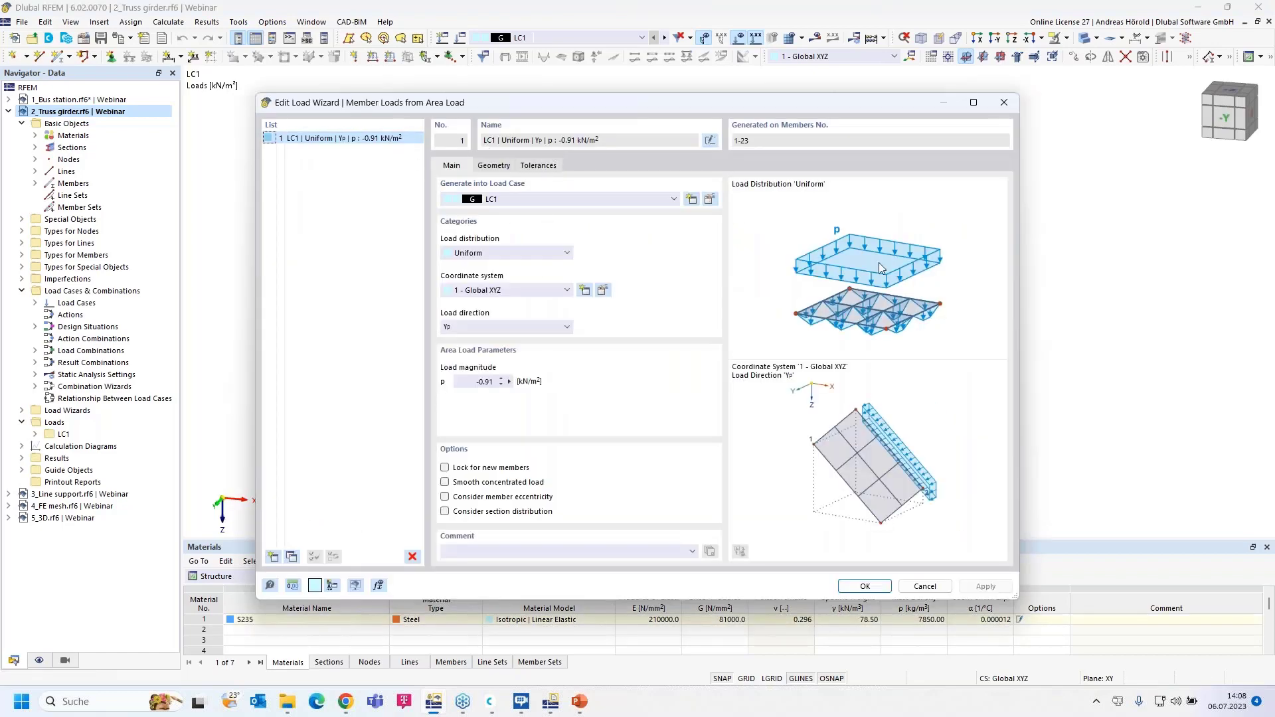
pyautogui.click(926, 588)
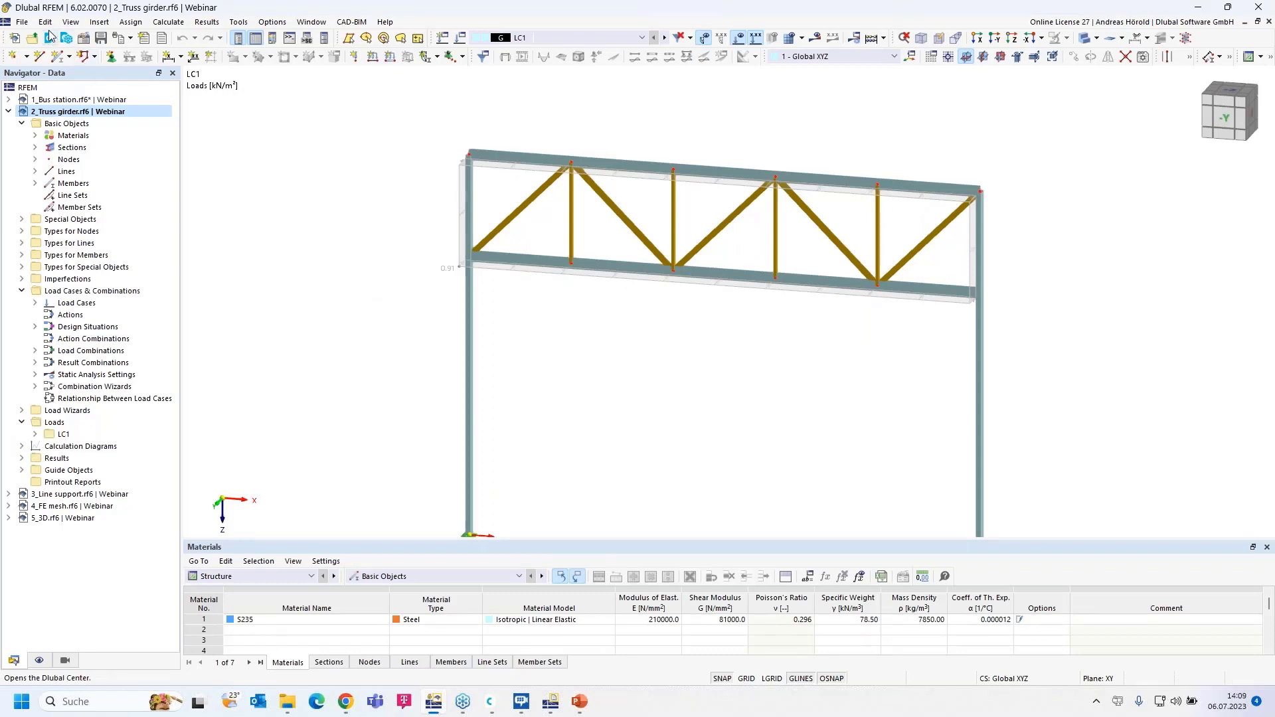
# Check the load wizards option among the add-ons in the model's base data, and close it without changes
pyautogui.click(84, 39)
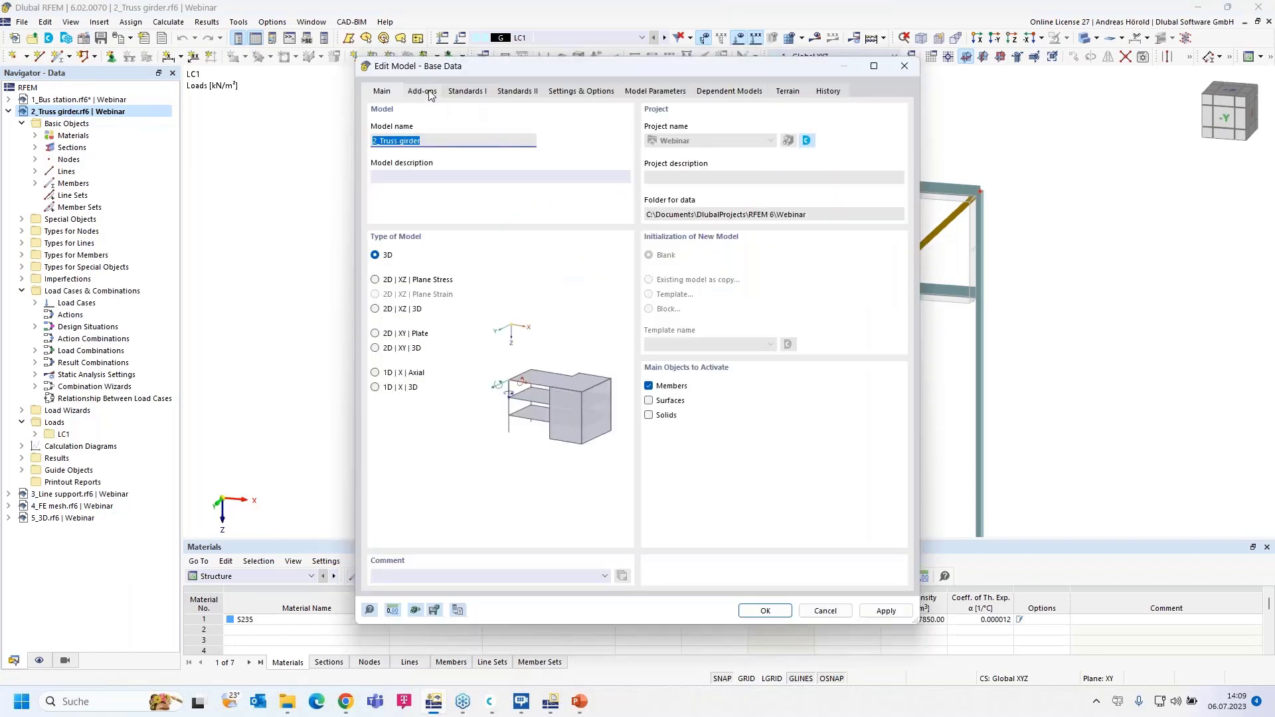
pyautogui.click(429, 93)
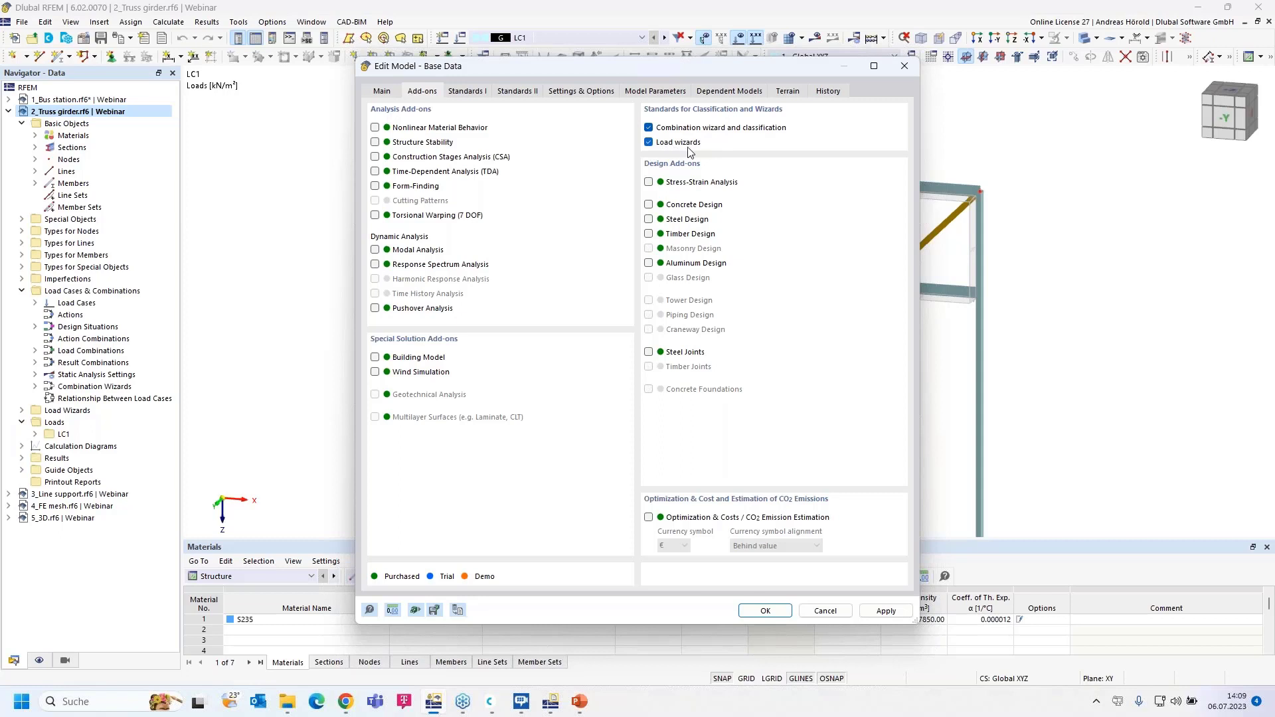
pyautogui.click(825, 611)
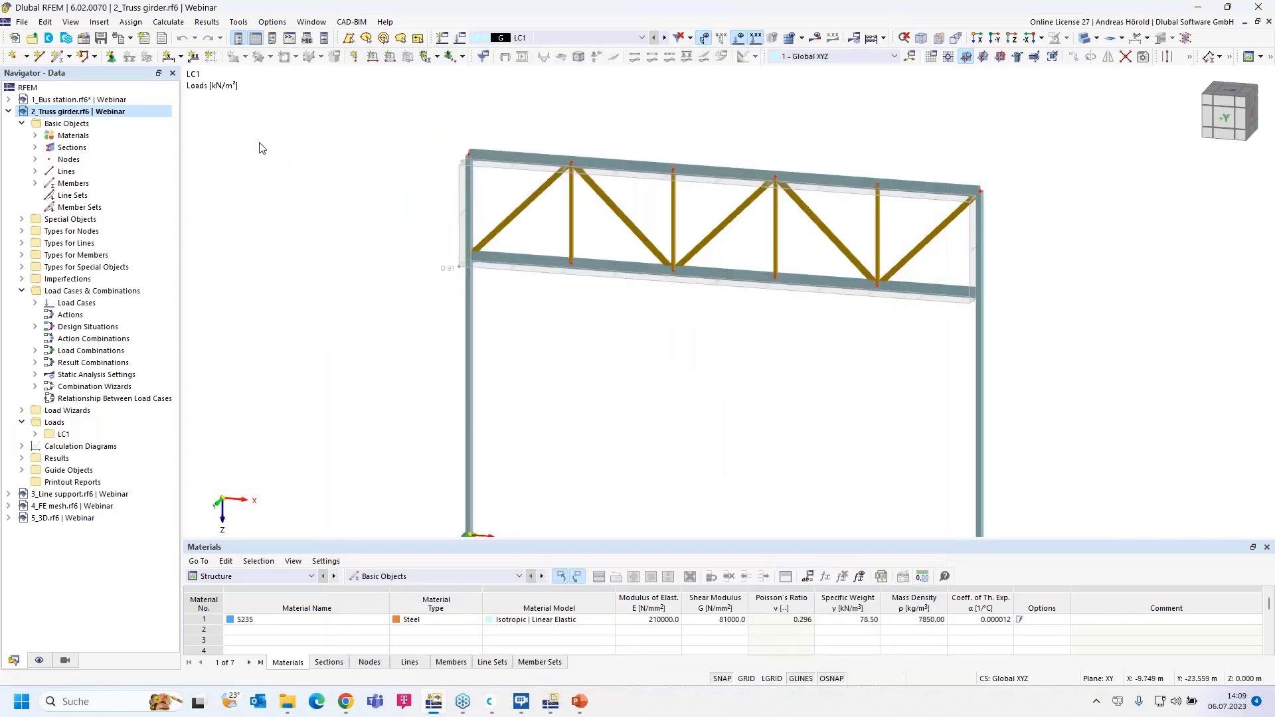
# Examine which load wizards are available for inserting, including the area load and free line load wizards
pyautogui.click(98, 24)
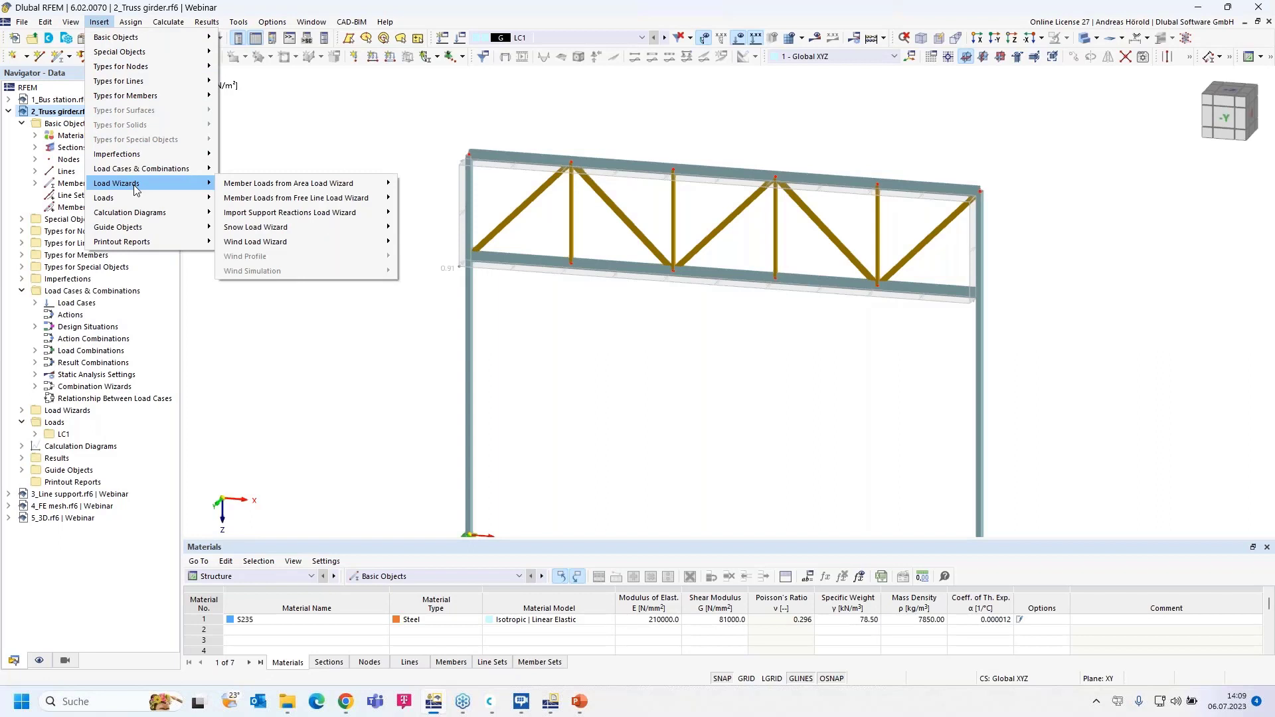
pyautogui.moveTo(315, 196)
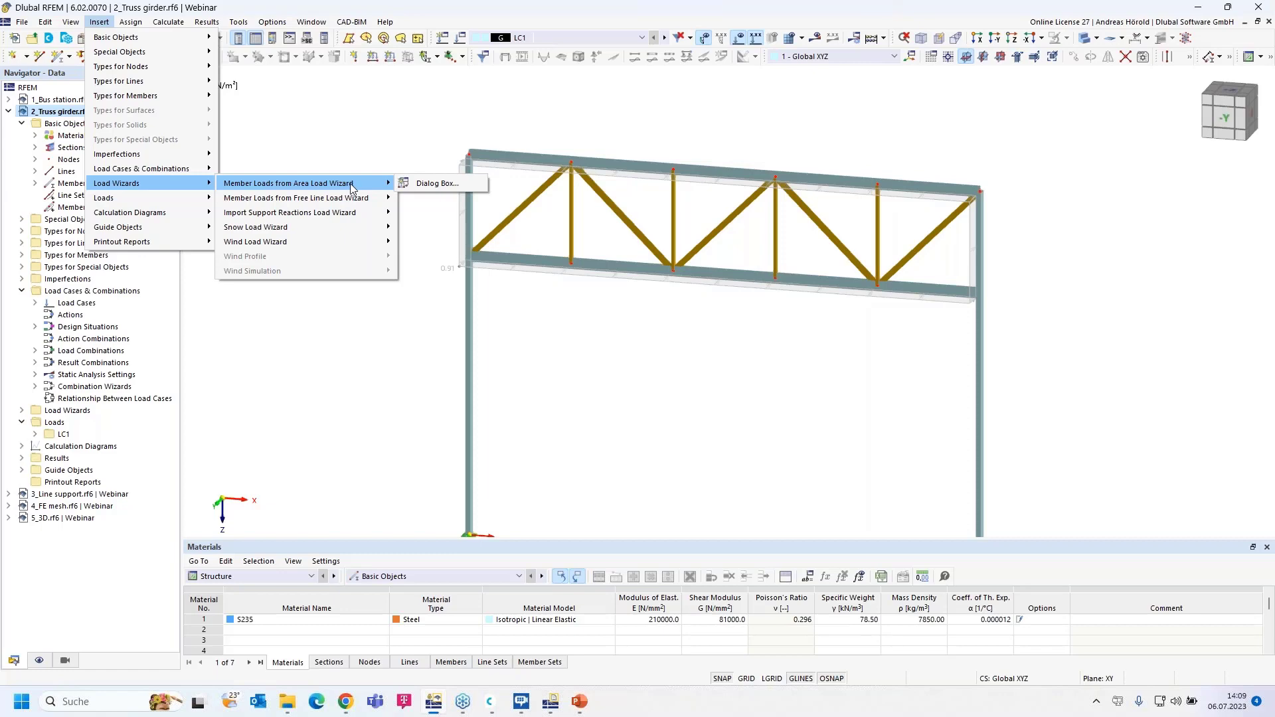
pyautogui.moveTo(313, 226)
pyautogui.click(605, 293)
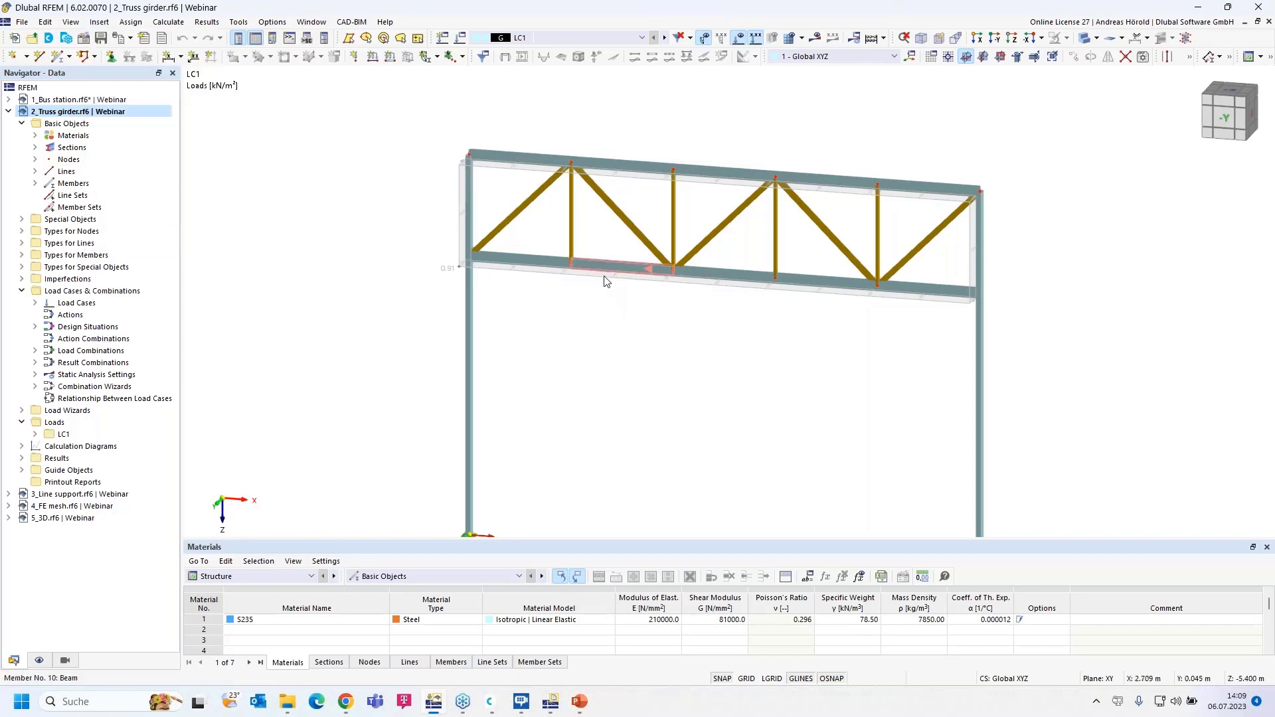
# Display the truss girder's area load separately as the individual member loads it generates
pyautogui.doubleClick(604, 281)
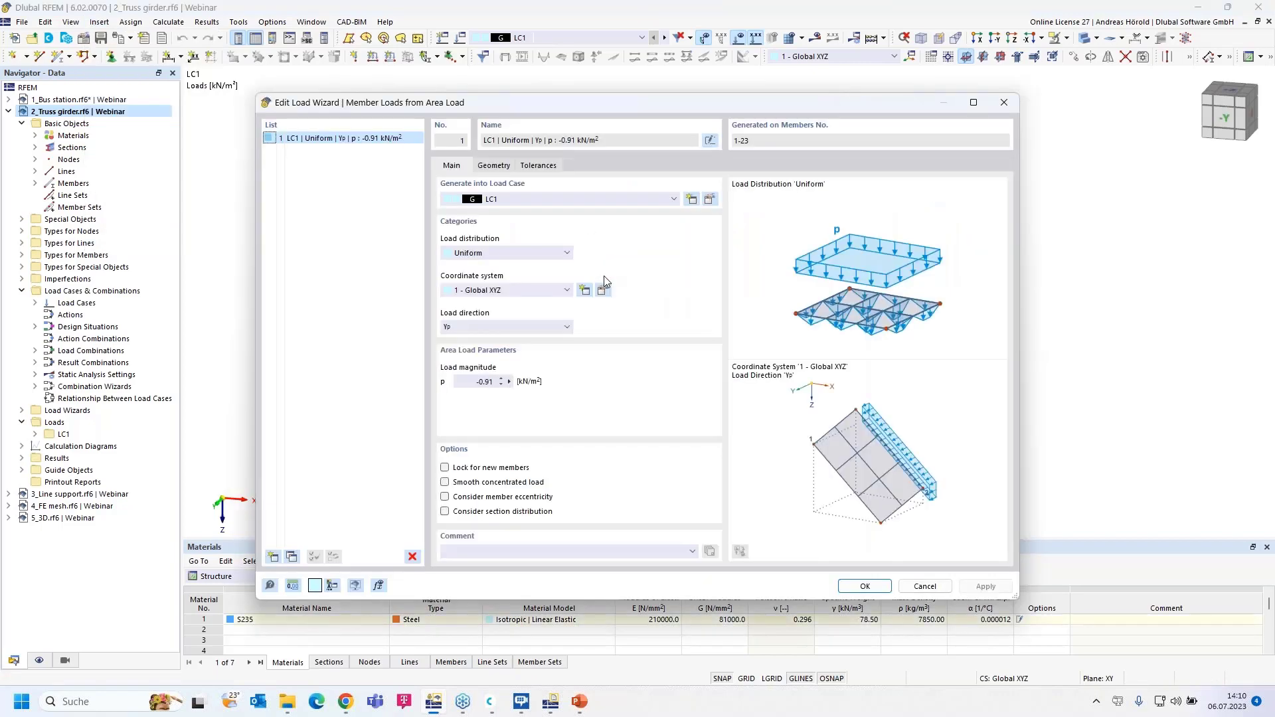
pyautogui.click(918, 587)
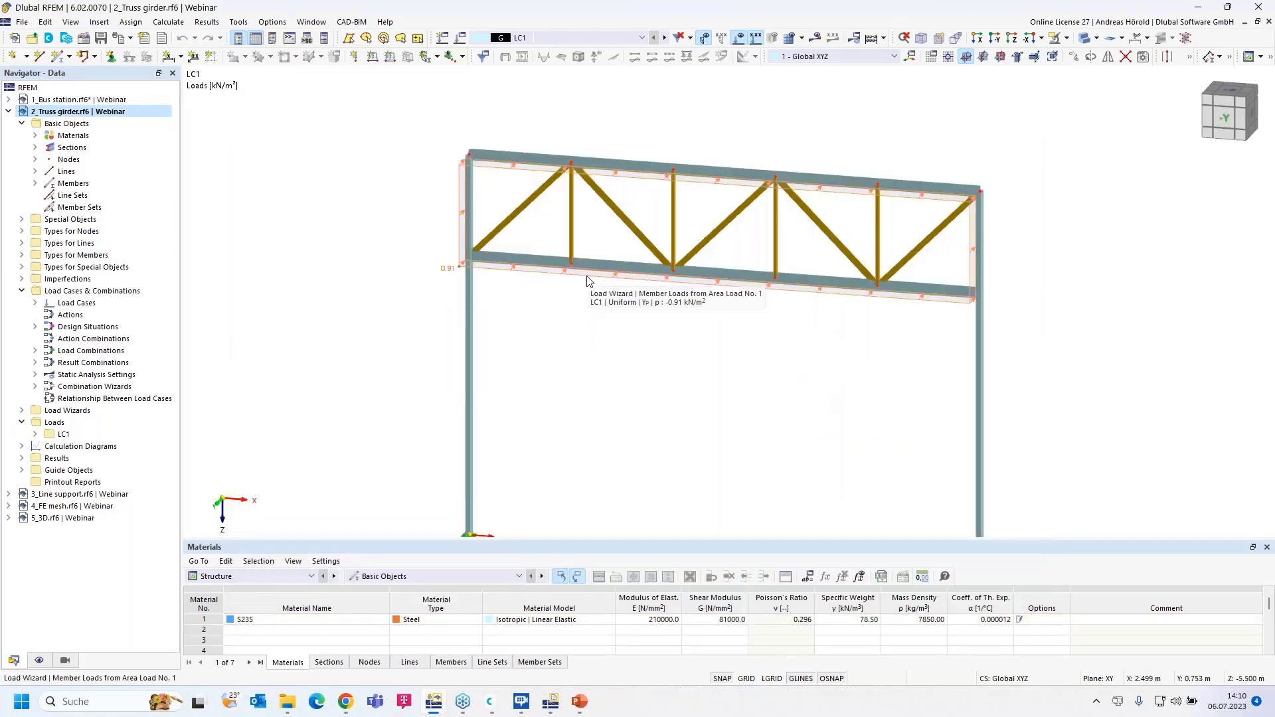
pyautogui.rightClick(587, 280)
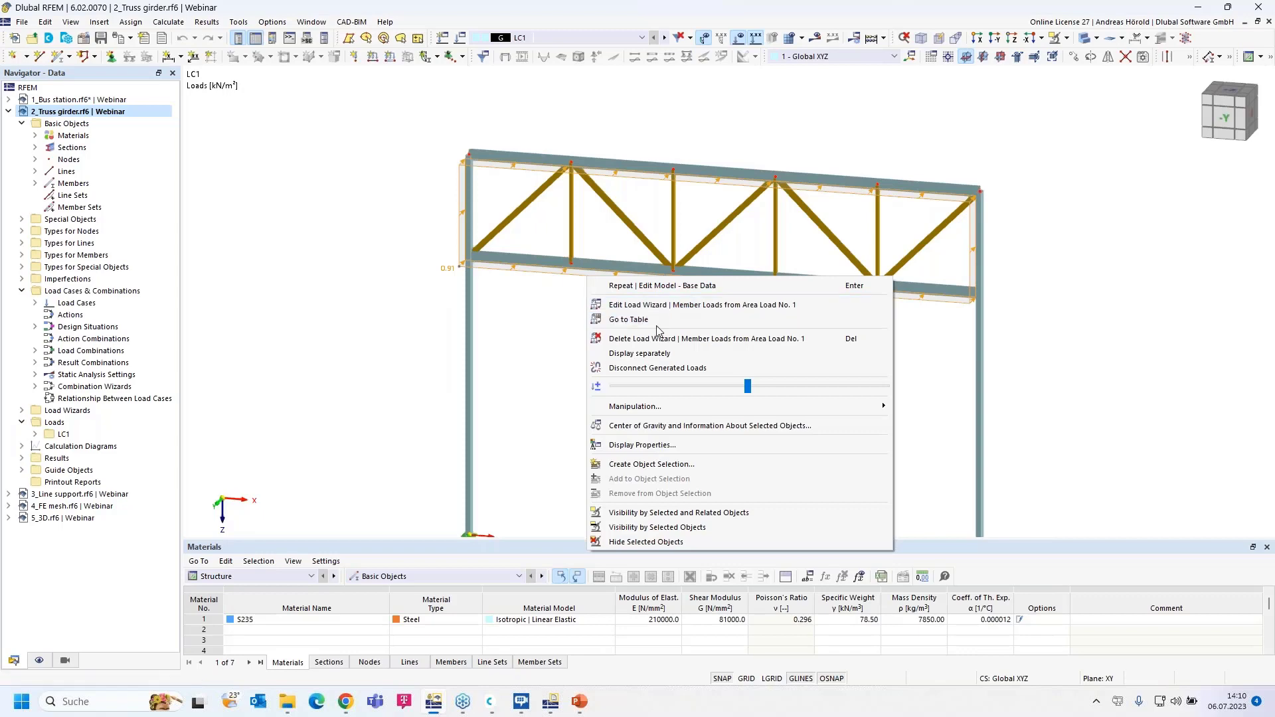
pyautogui.click(649, 354)
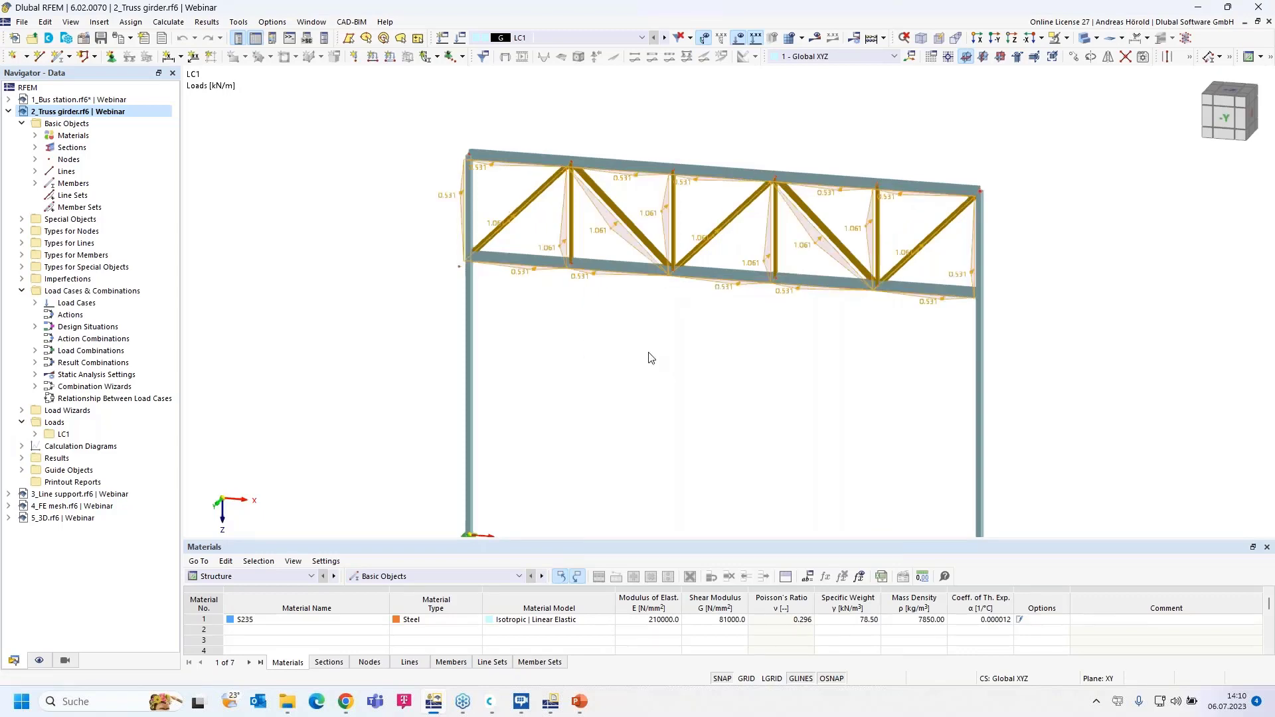
pyautogui.scroll(5, 460, 226)
pyautogui.moveTo(449, 230); pyautogui.dragTo(334, 307, button='middle')
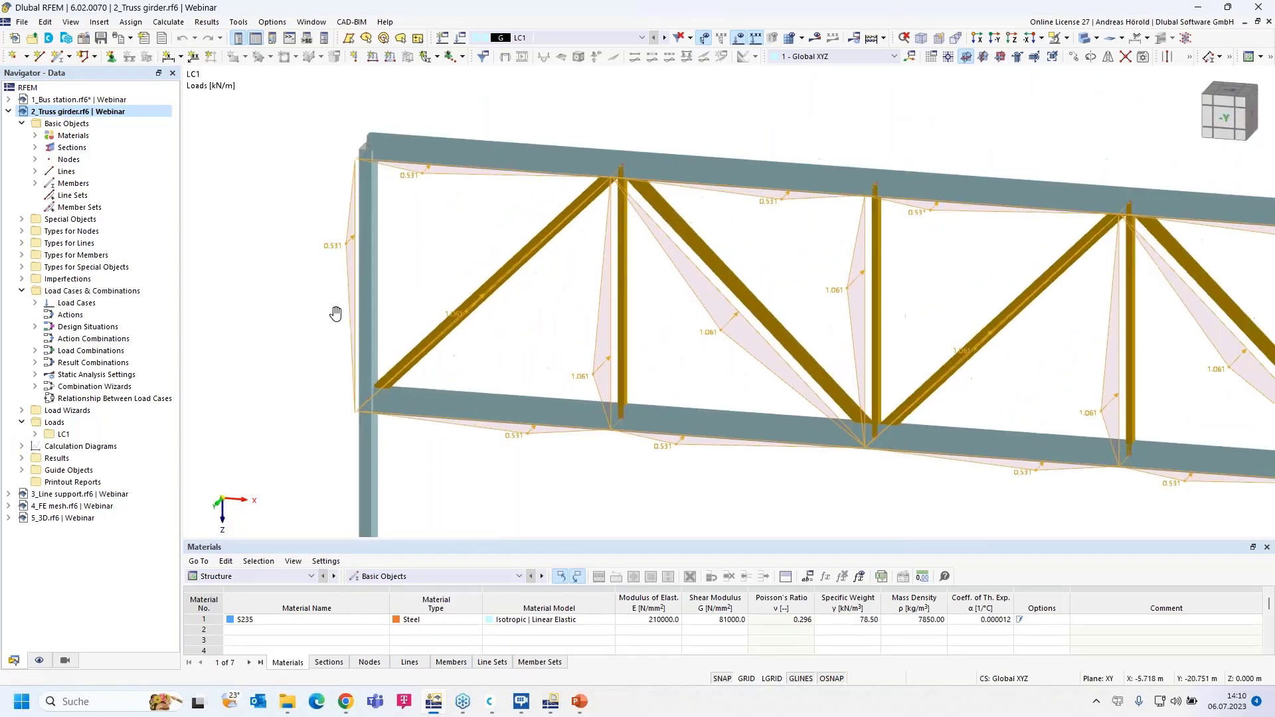
# Set the area load wizard's area of load application to Empty, on members only, and apply it to the truss girder
pyautogui.doubleClick(354, 261)
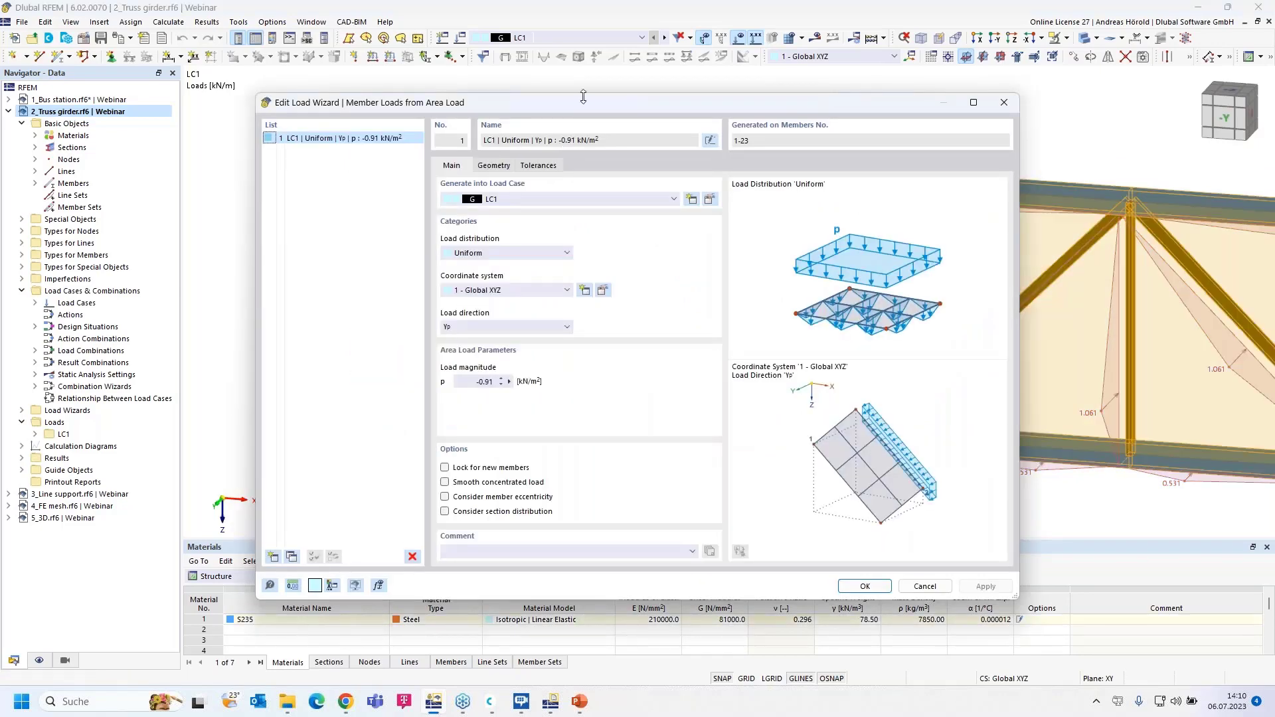
pyautogui.moveTo(584, 105); pyautogui.dragTo(418, 141)
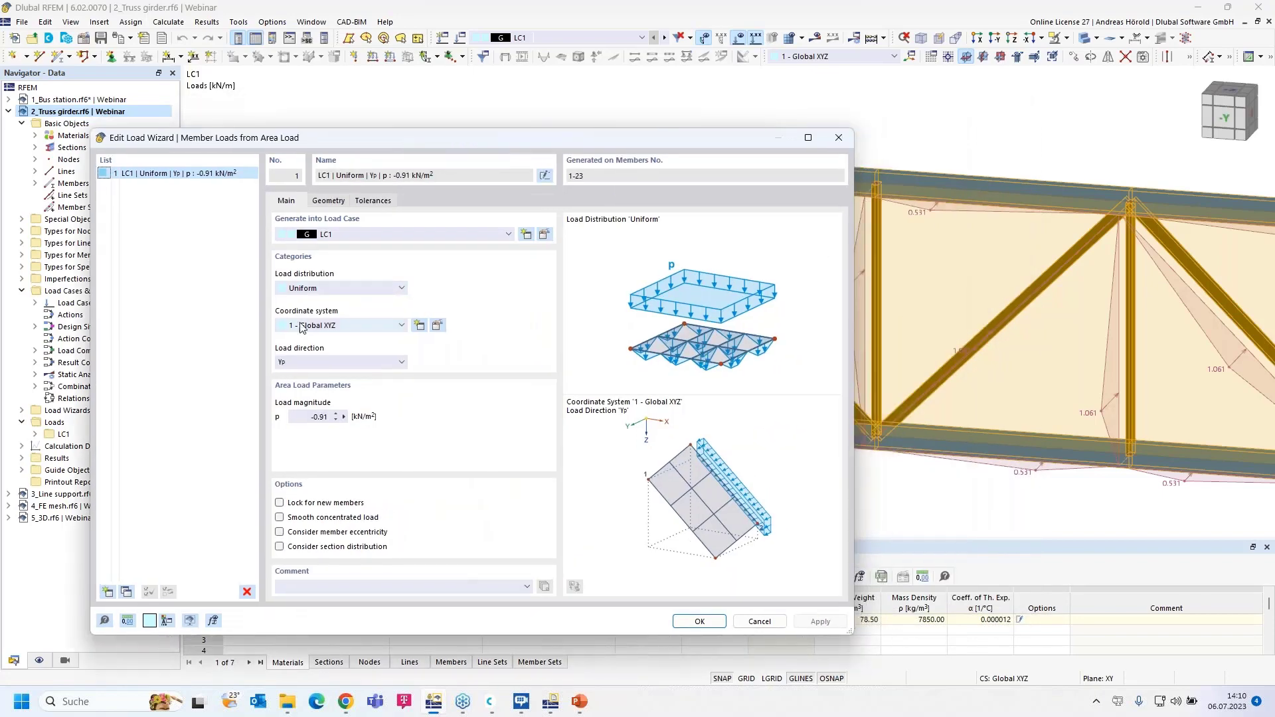
pyautogui.click(328, 202)
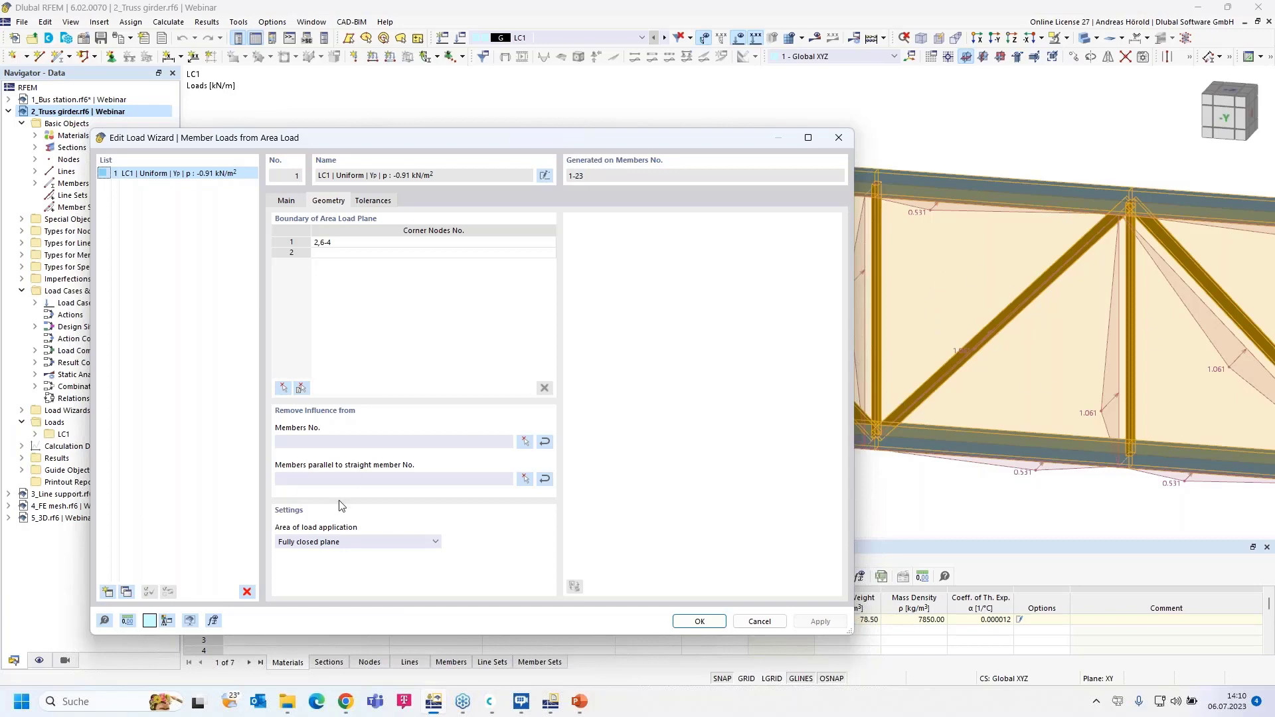
pyautogui.click(343, 542)
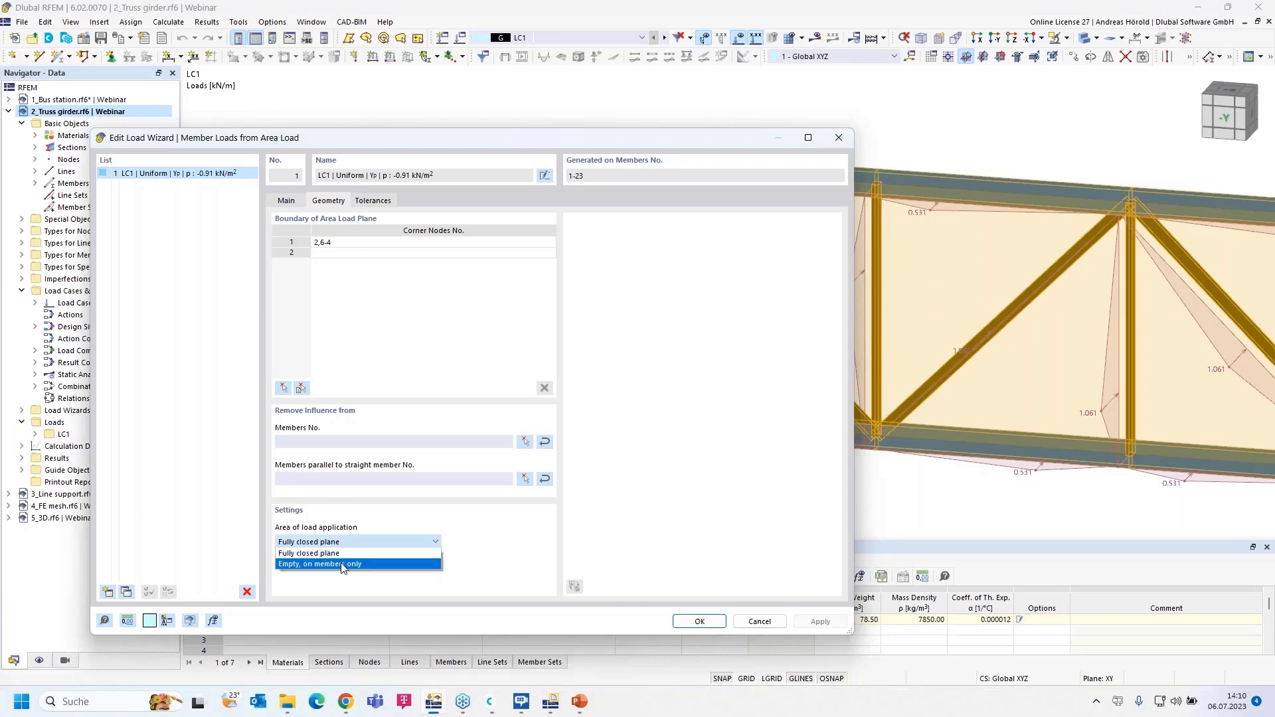
pyautogui.click(340, 563)
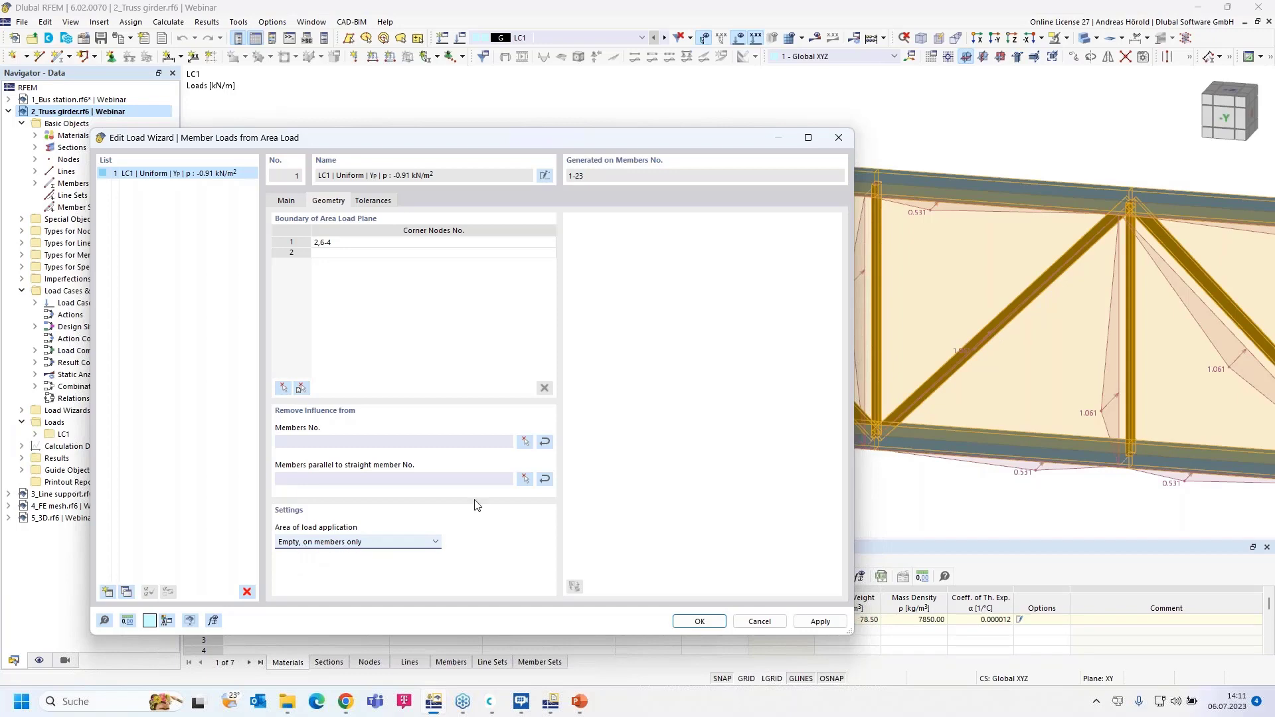
pyautogui.moveTo(628, 139); pyautogui.dragTo(375, 129)
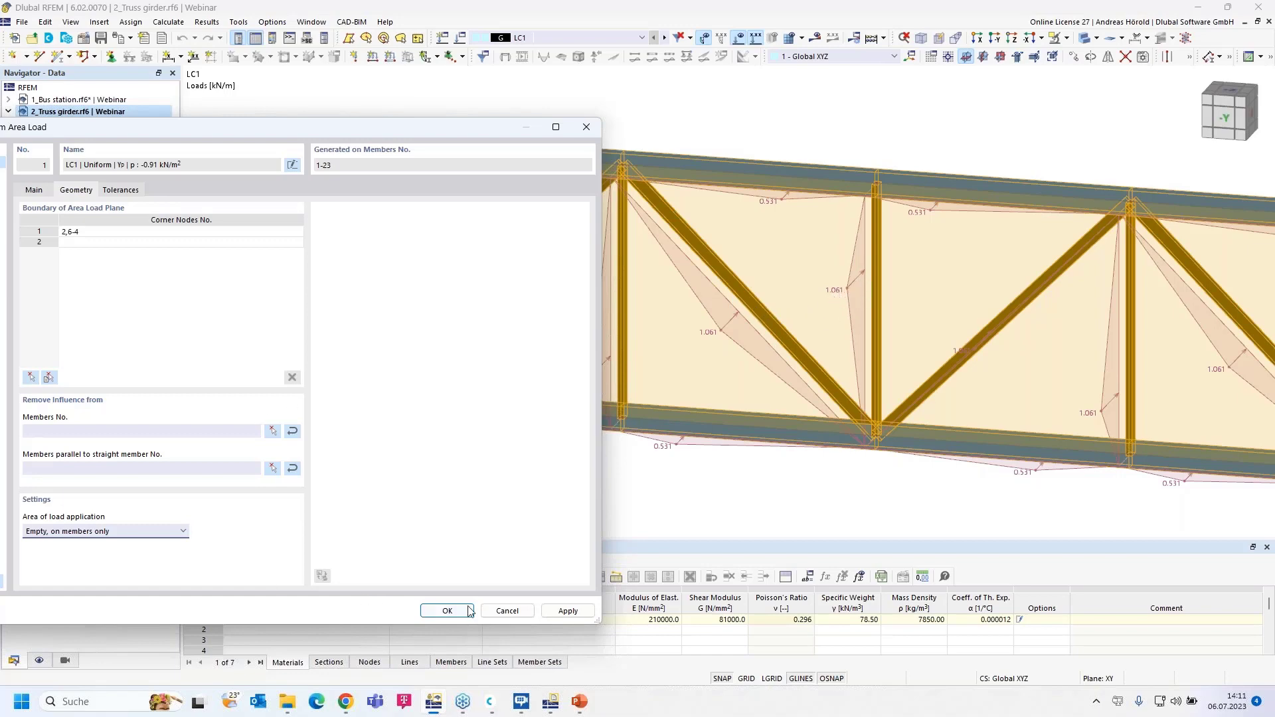
pyautogui.click(568, 610)
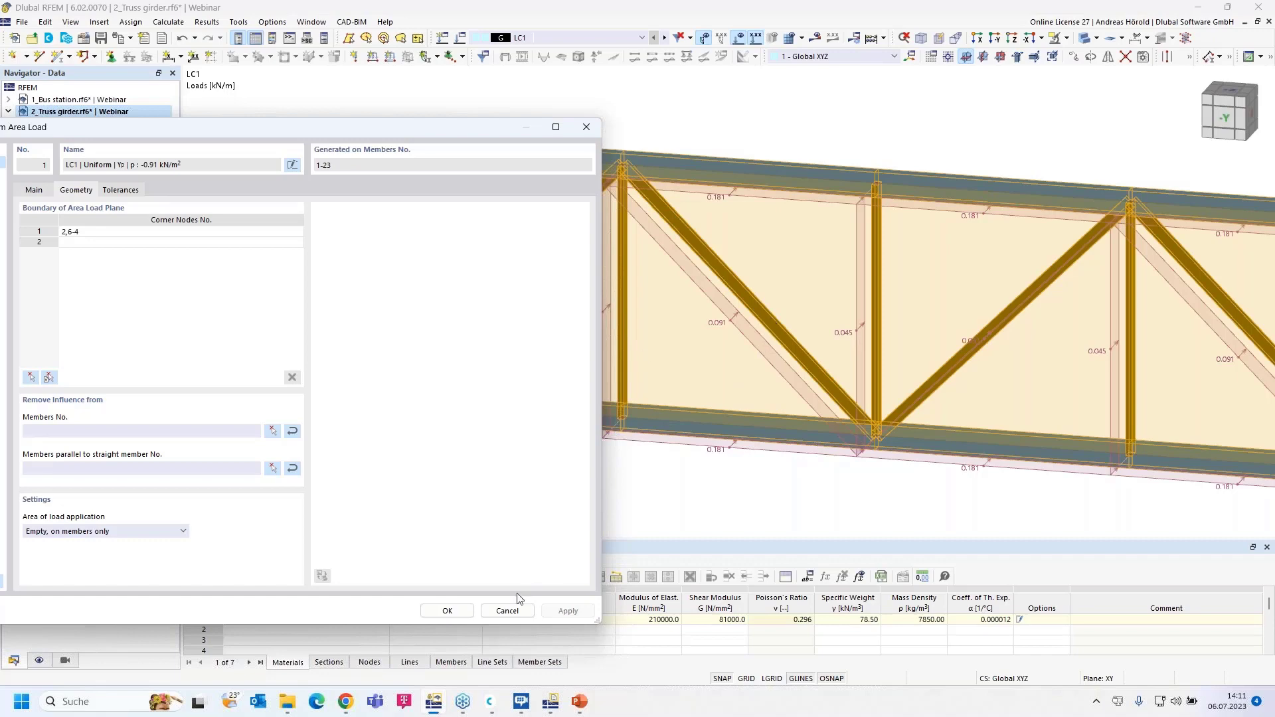
pyautogui.click(447, 610)
# Set the rotation angle of the truss girder's first diagonal member to 90 degrees
pyautogui.scroll(6, 495, 319)
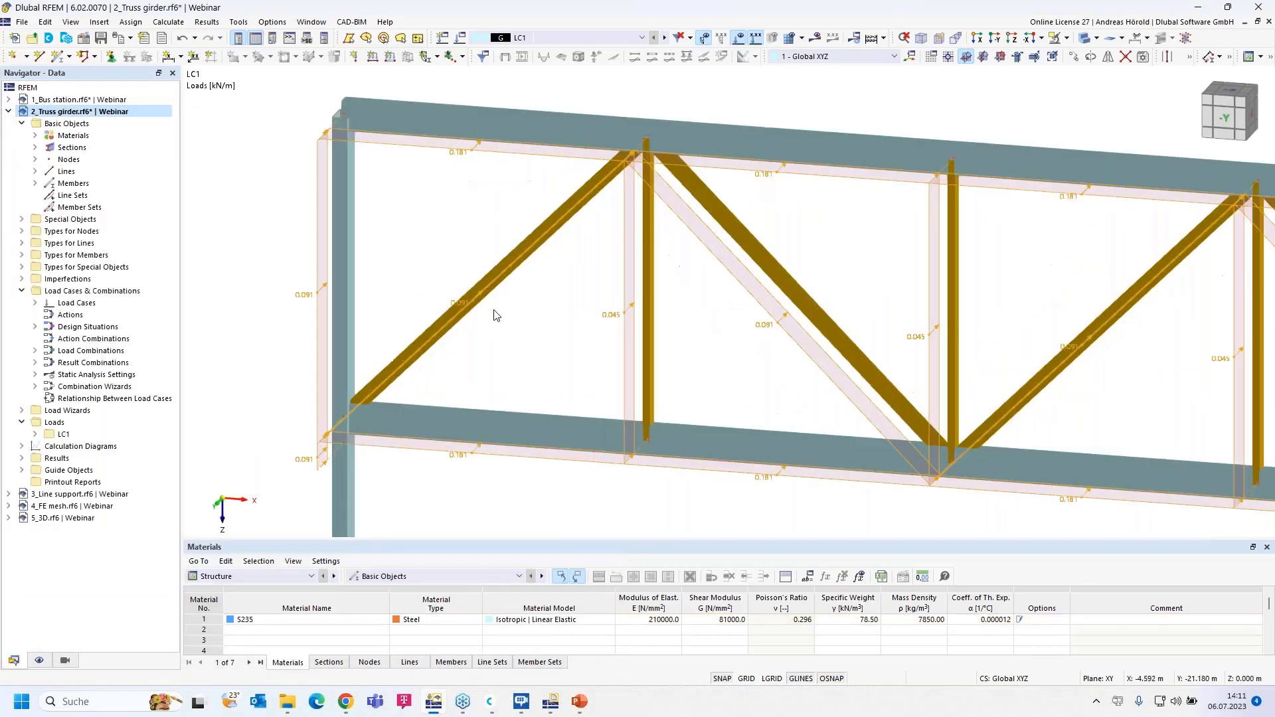
pyautogui.moveTo(495, 312); pyautogui.dragTo(576, 344, button='middle')
pyautogui.scroll(-3, 576, 332)
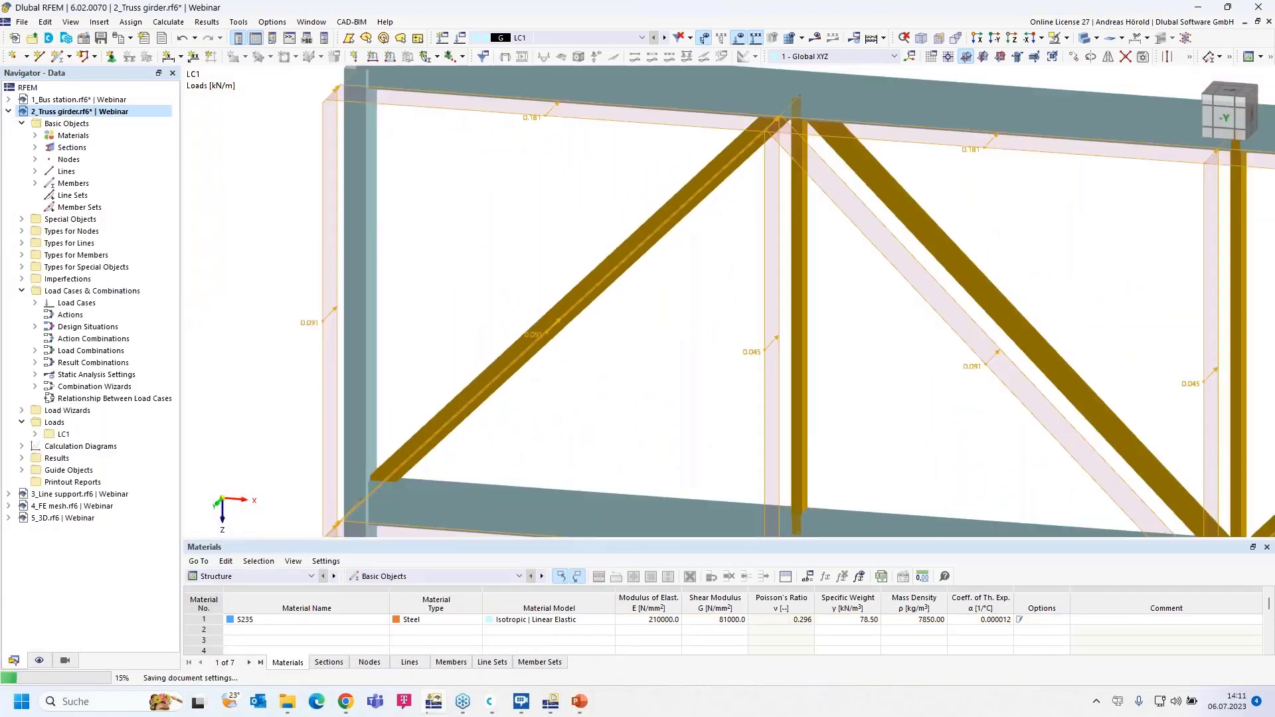
pyautogui.scroll(-1, 575, 301)
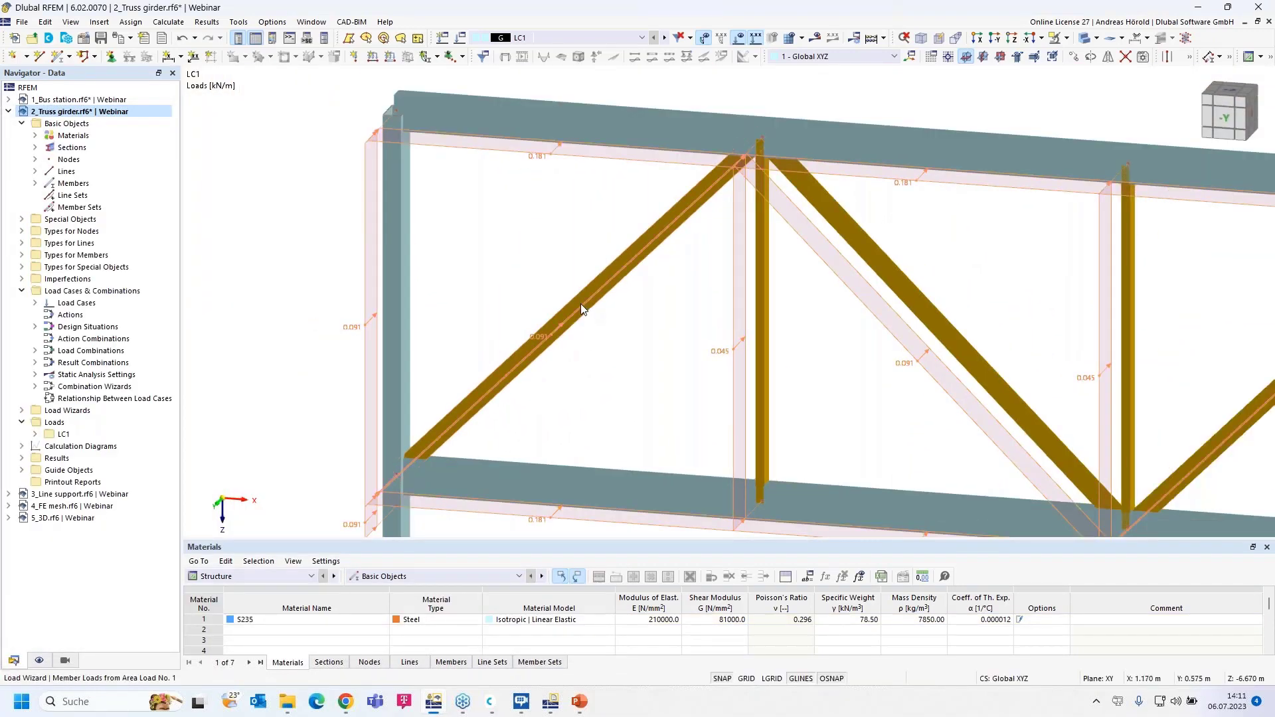
pyautogui.doubleClick(580, 300)
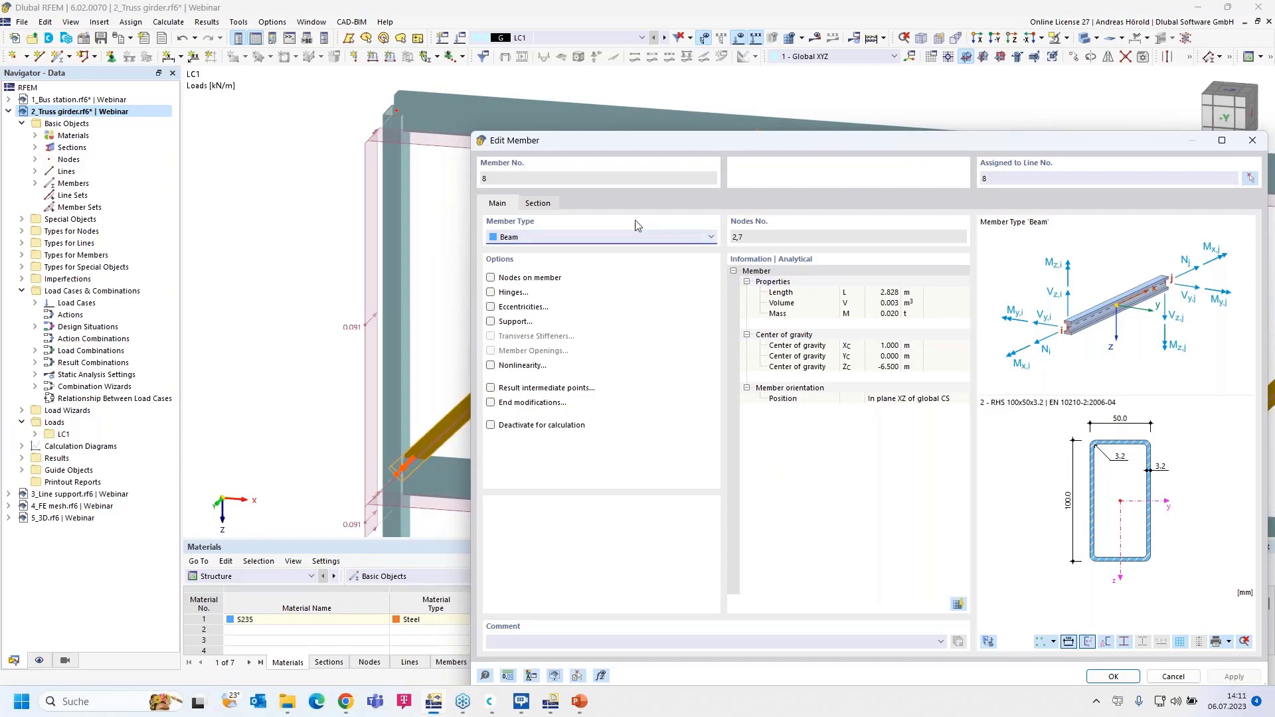
pyautogui.click(544, 206)
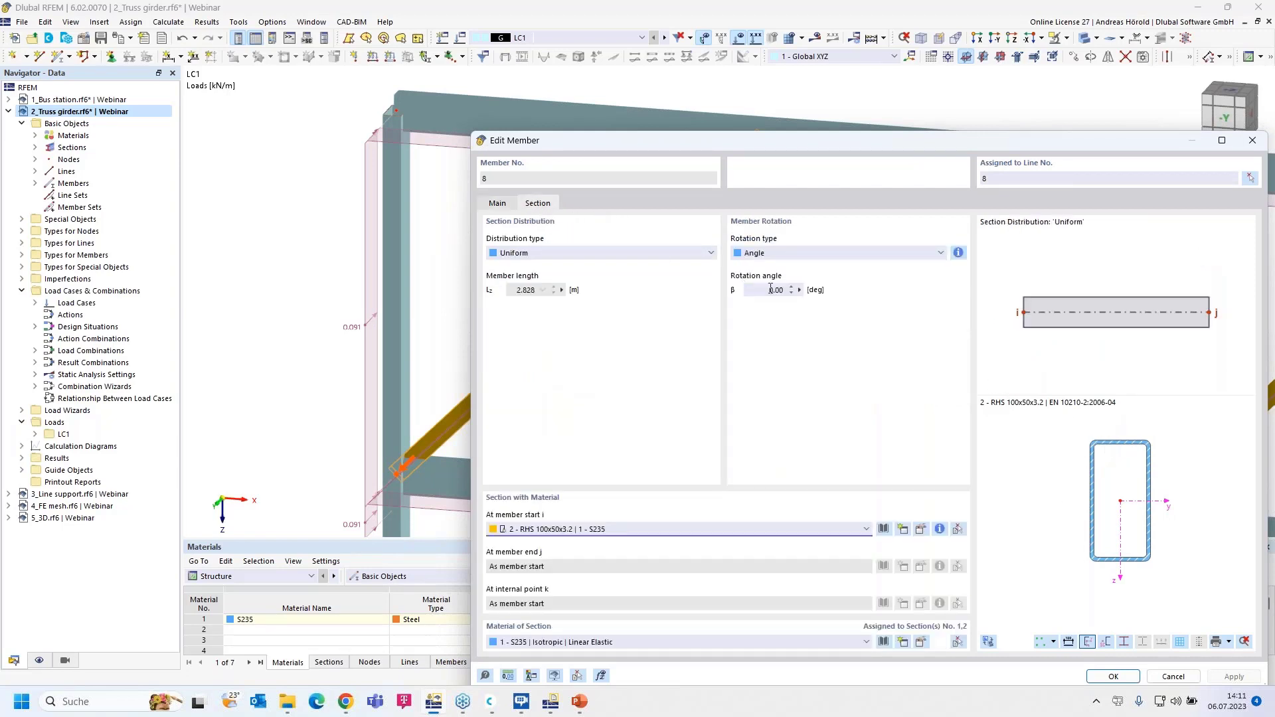
pyautogui.click(765, 290)
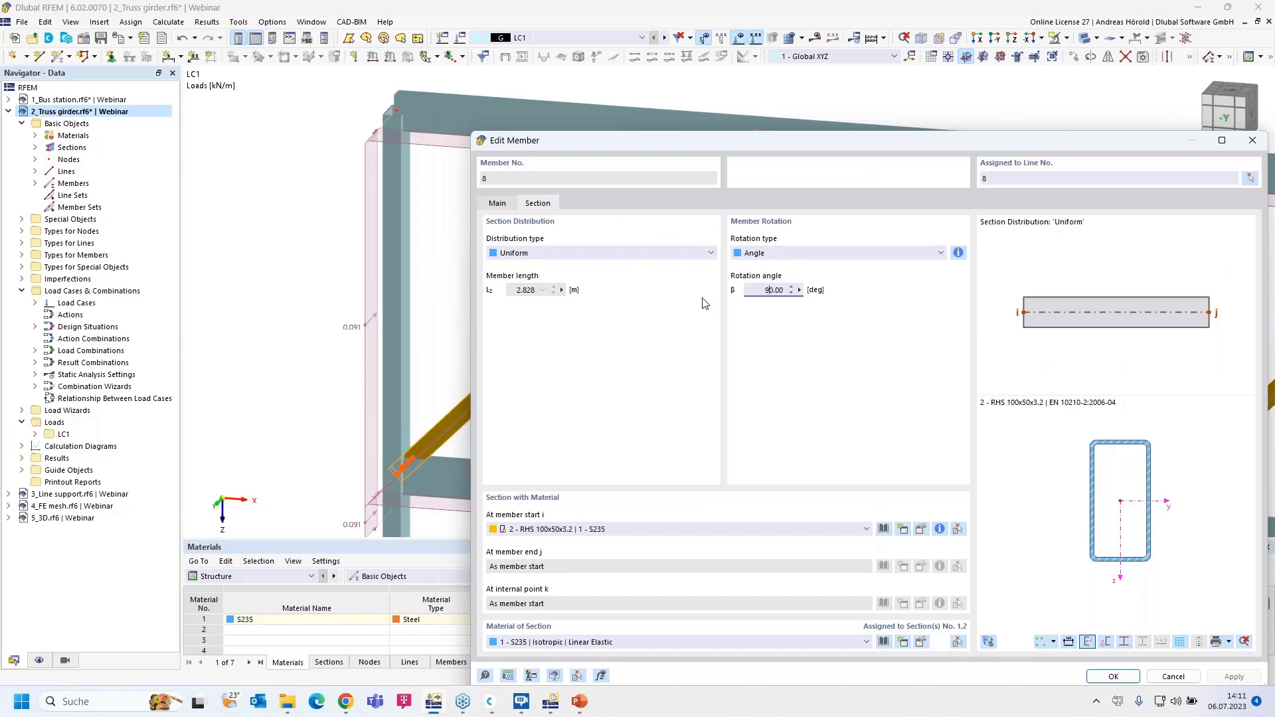
pyautogui.click(1101, 674)
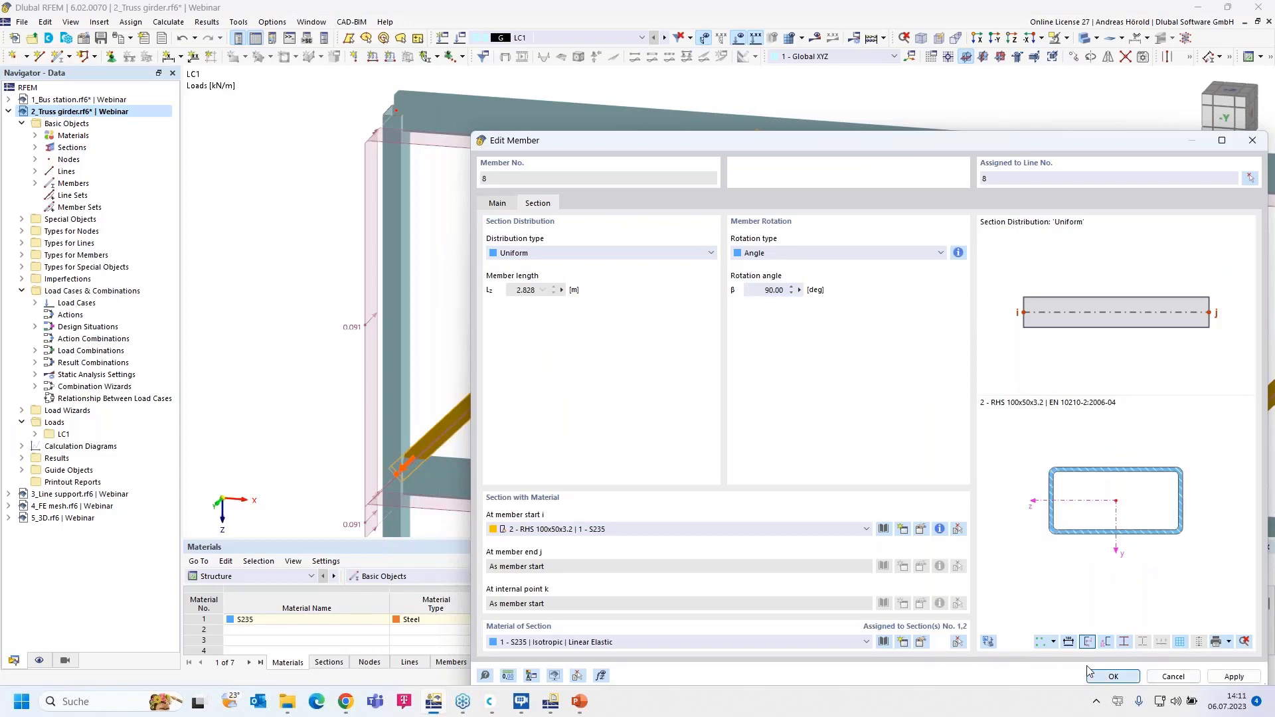
# Examine the area load on the rotated first diagonal and its load wizard, and undo the member rotation
pyautogui.scroll(3, 618, 332)
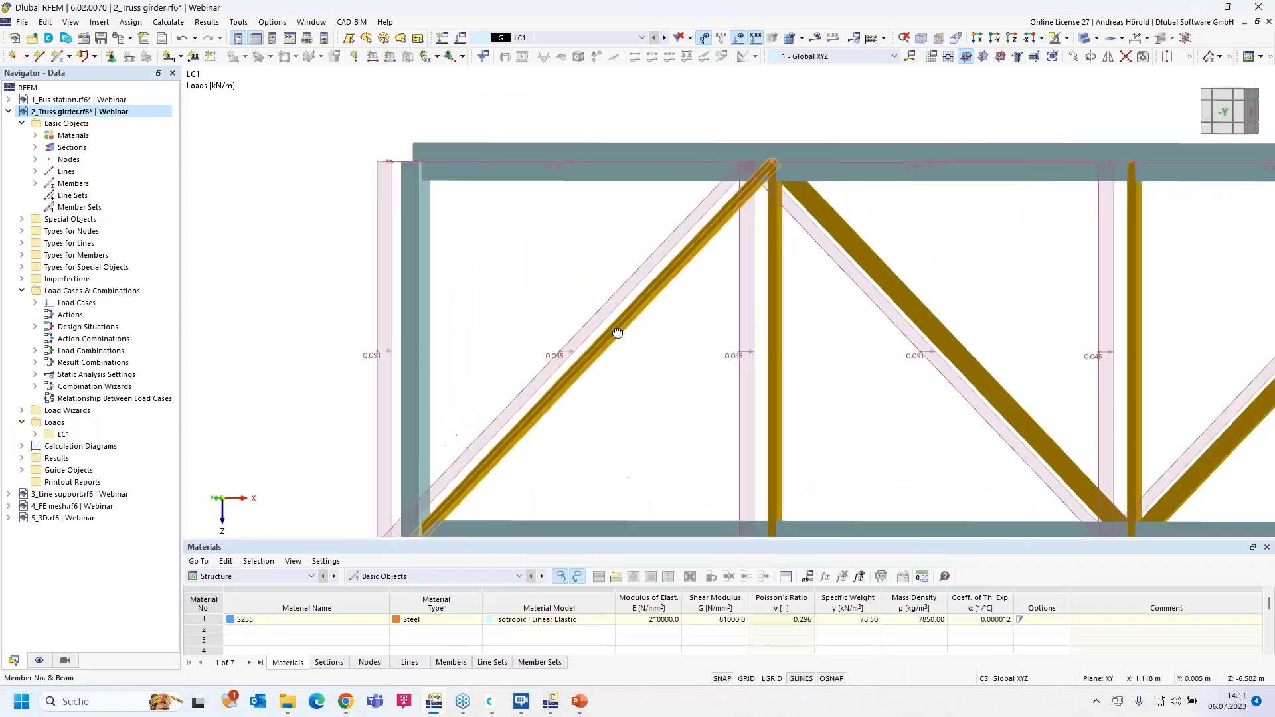
pyautogui.keyDown('ctrl'); pyautogui.moveTo(617, 333); pyautogui.dragTo(616, 351, button='middle'); pyautogui.keyUp('ctrl')
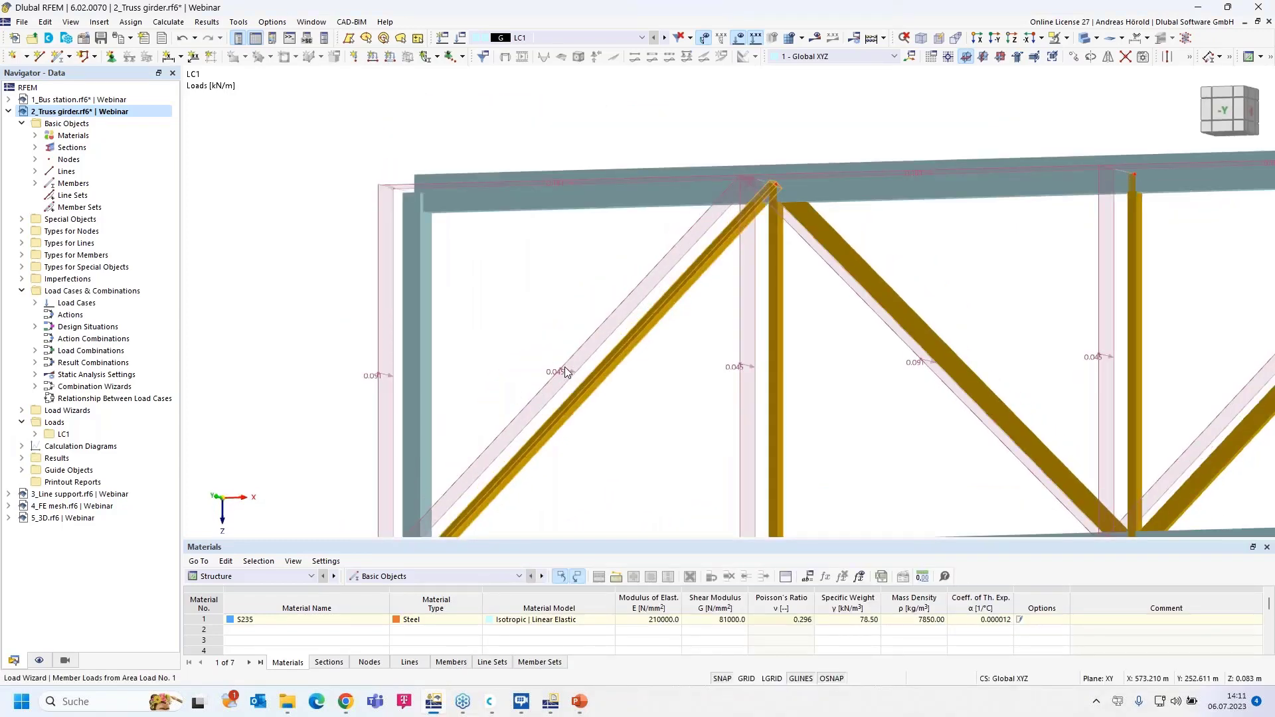
pyautogui.moveTo(560, 373)
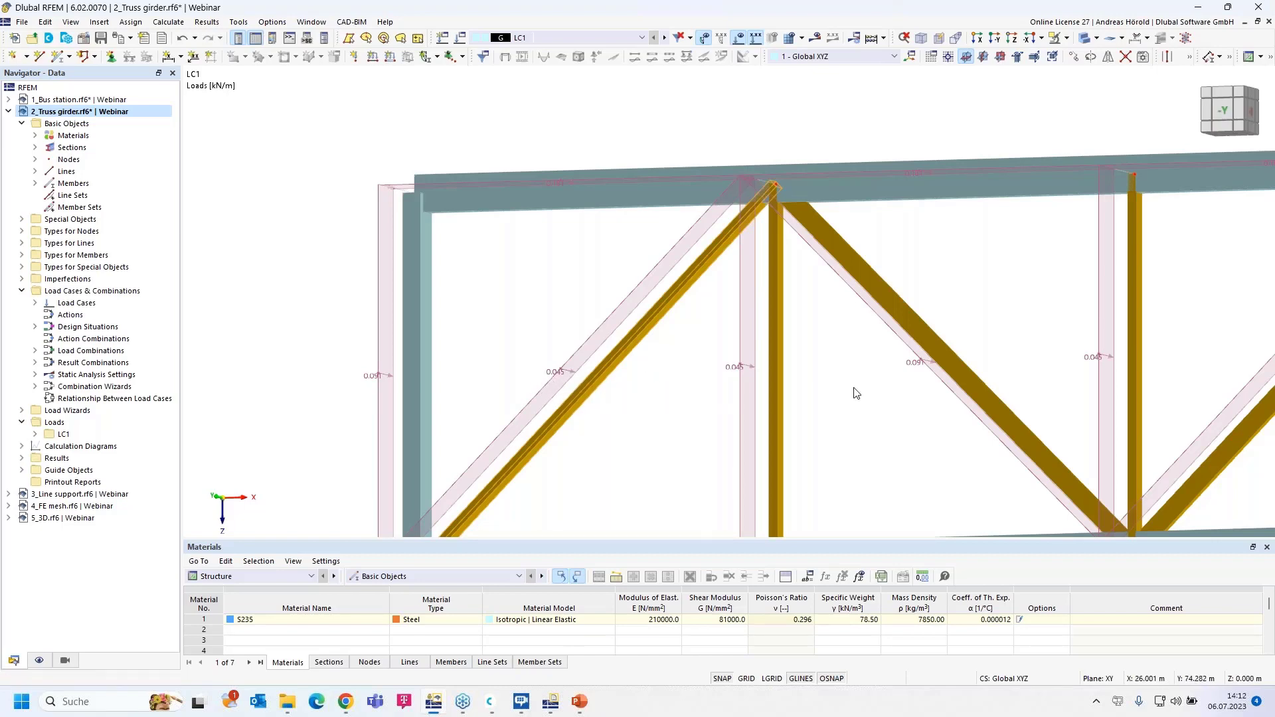
pyautogui.doubleClick(562, 365)
pyautogui.moveTo(287, 126); pyautogui.dragTo(695, 115)
pyautogui.click(904, 602)
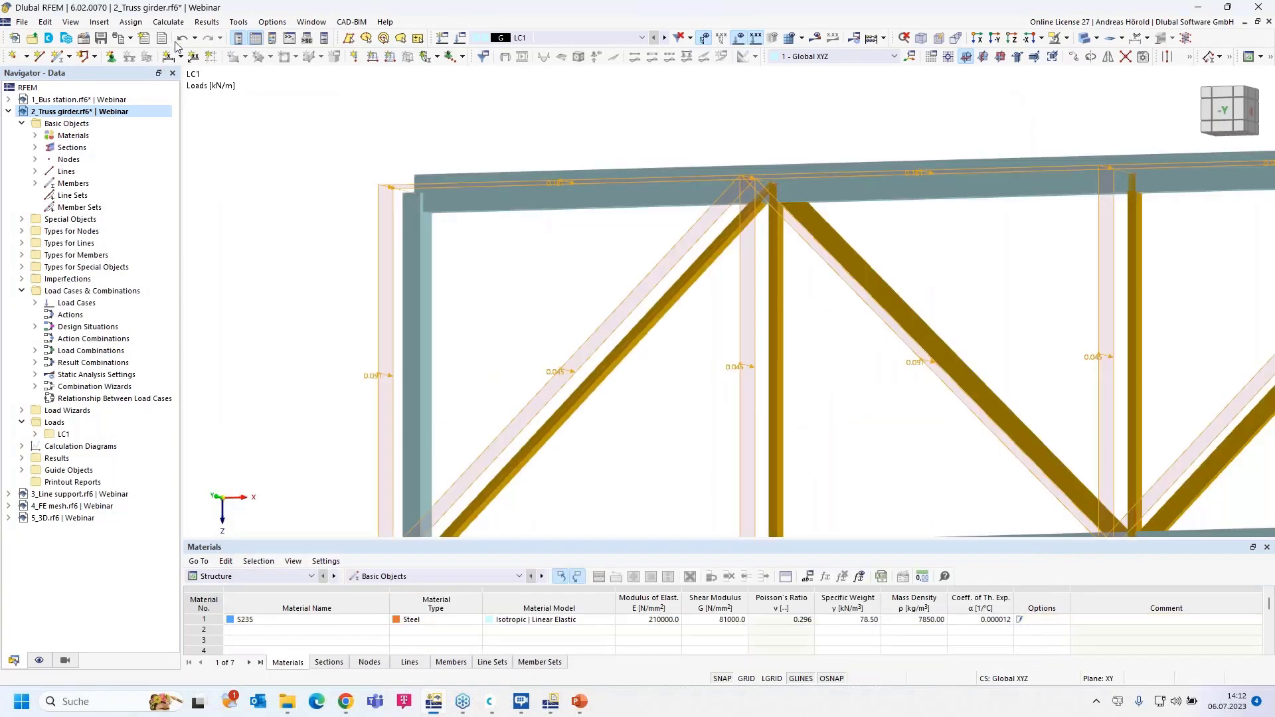
pyautogui.click(182, 39)
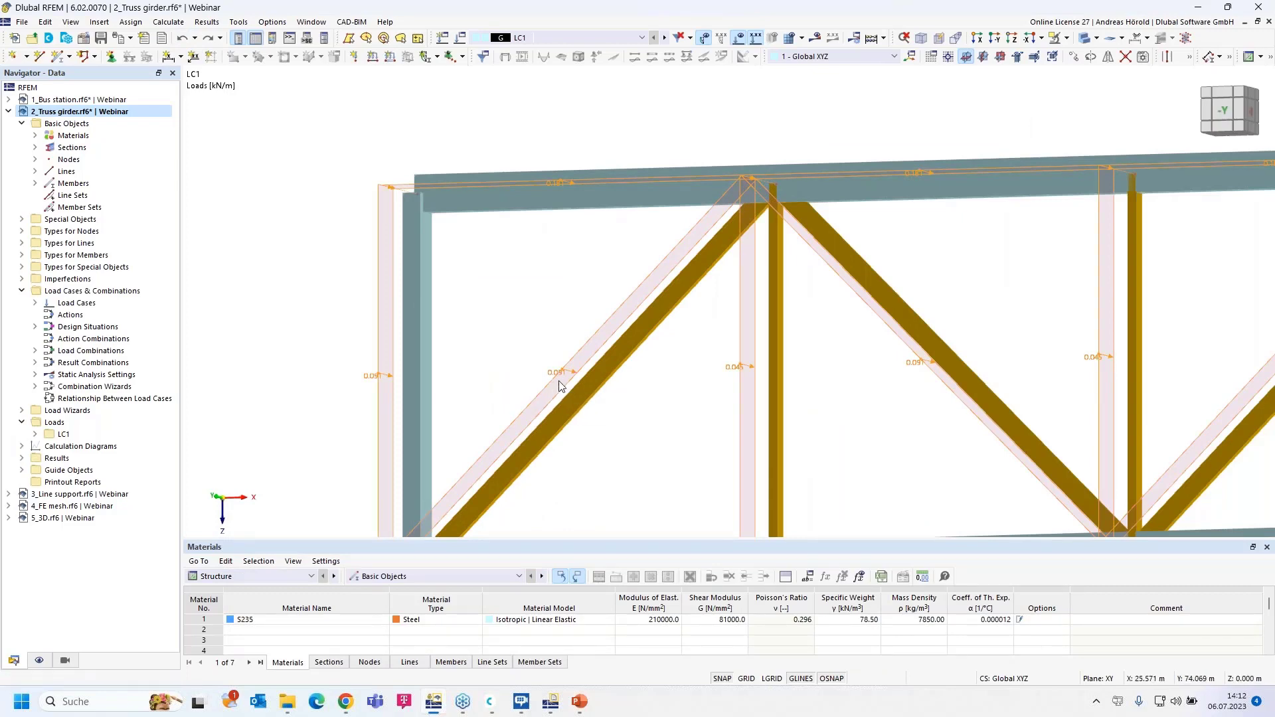
# In the area load wizard's geometry, remove the influence from all members parallel to members 8, 9 and 16
pyautogui.doubleClick(582, 348)
pyautogui.click(490, 182)
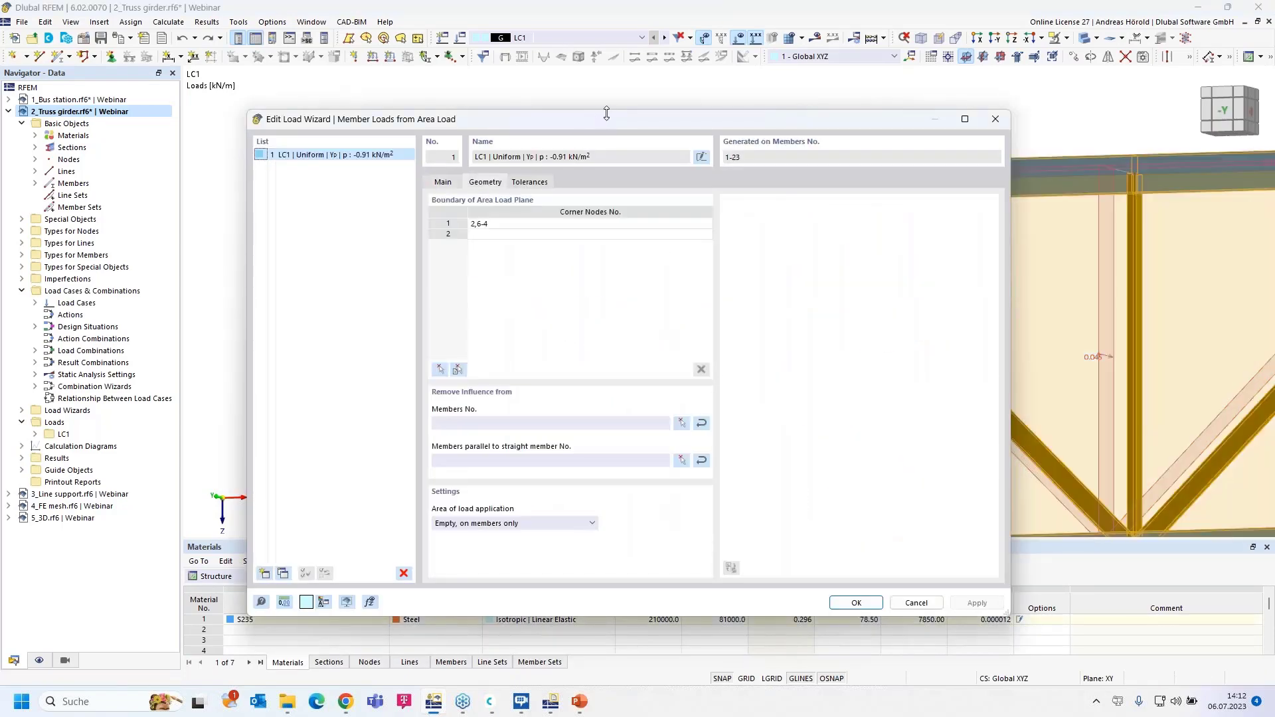
pyautogui.moveTo(656, 118); pyautogui.dragTo(372, 105)
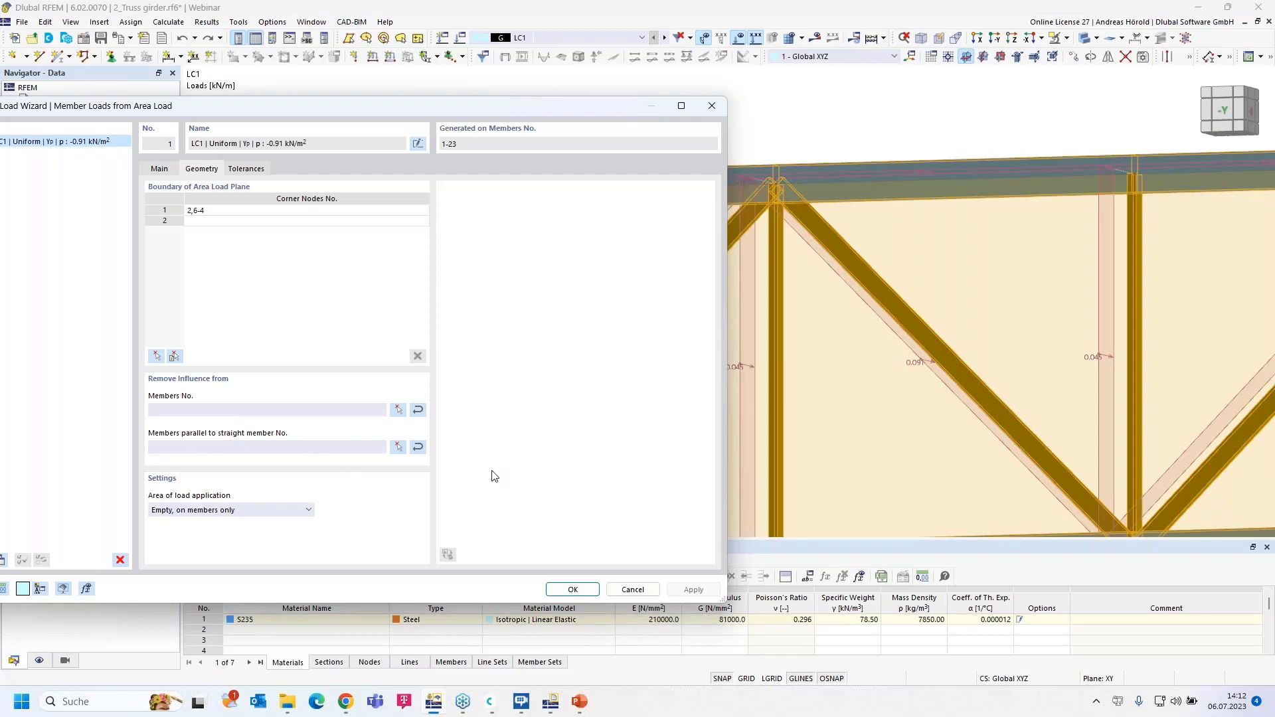
pyautogui.click(399, 447)
pyautogui.moveTo(981, 246); pyautogui.dragTo(495, 402)
pyautogui.scroll(-2, 720, 372)
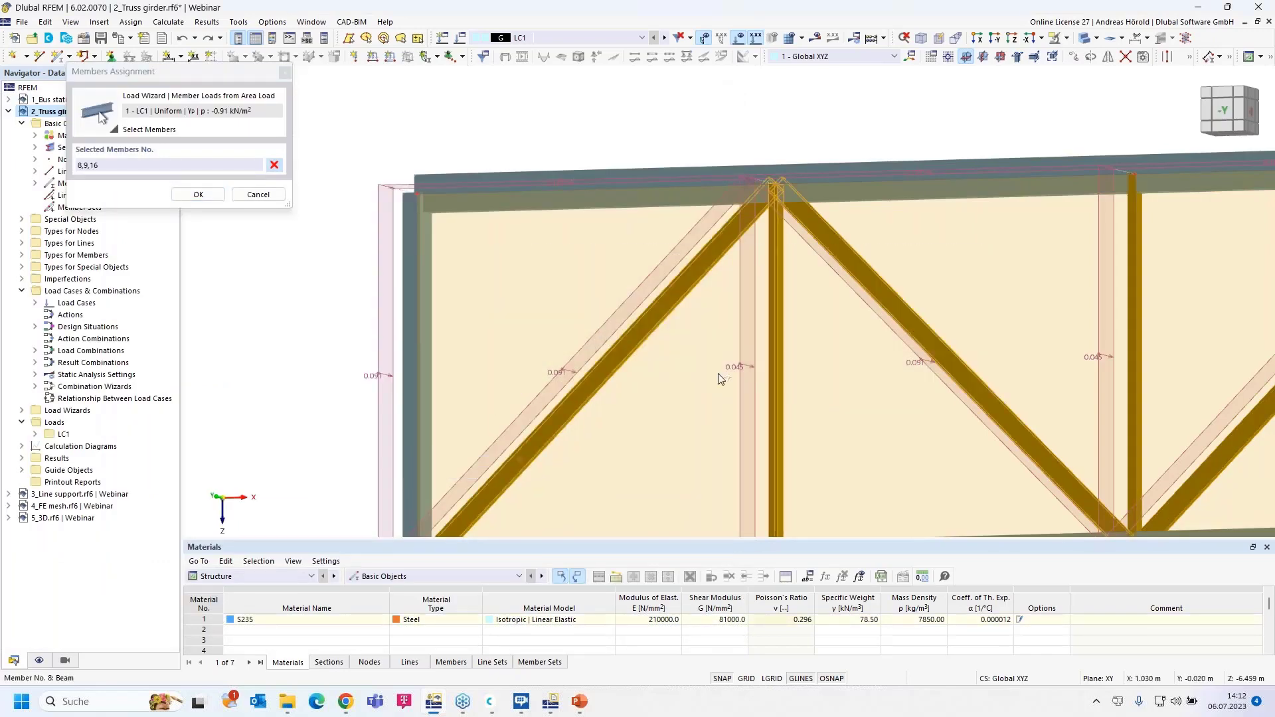
pyautogui.scroll(-2, 874, 362)
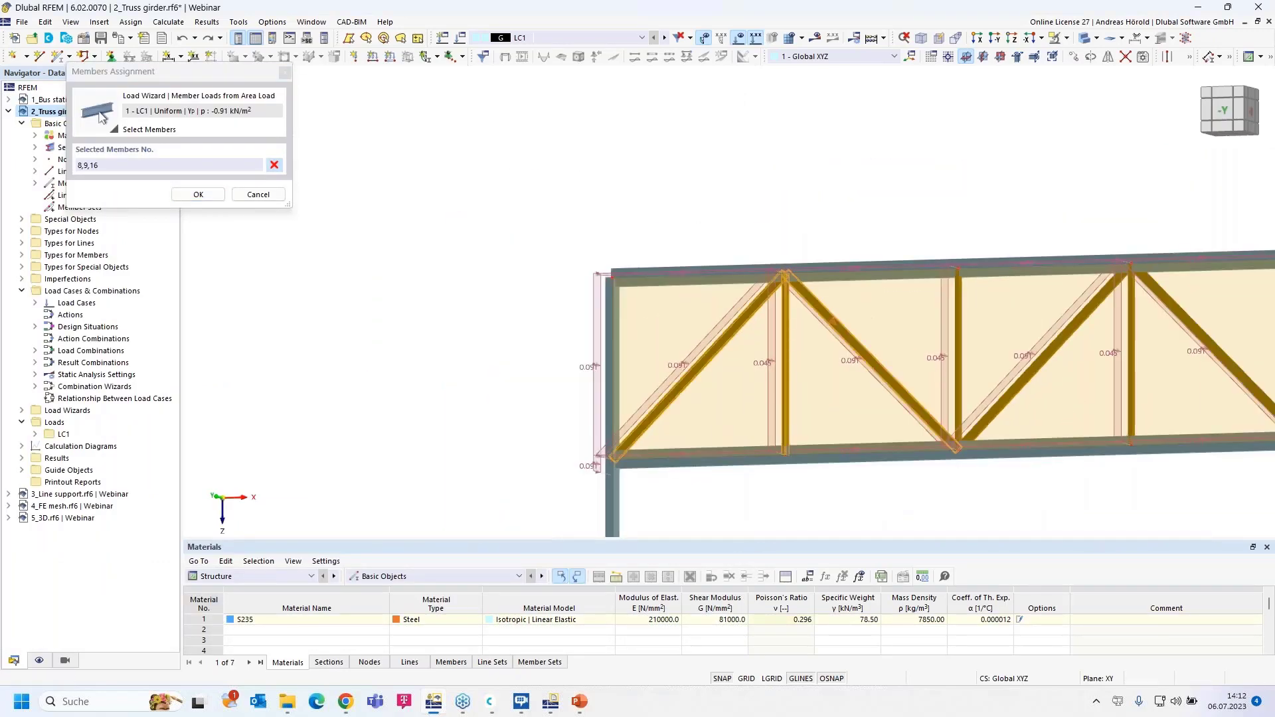
pyautogui.moveTo(857, 391); pyautogui.dragTo(654, 353, button='middle')
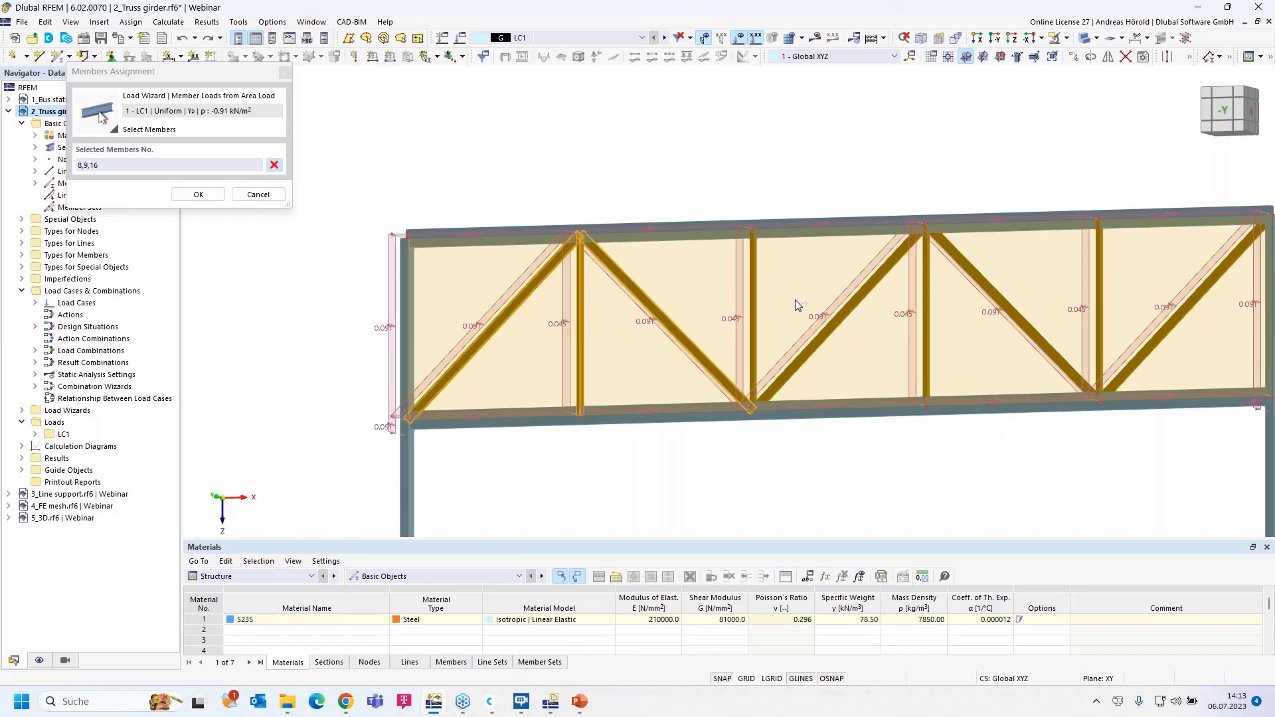
pyautogui.click(196, 195)
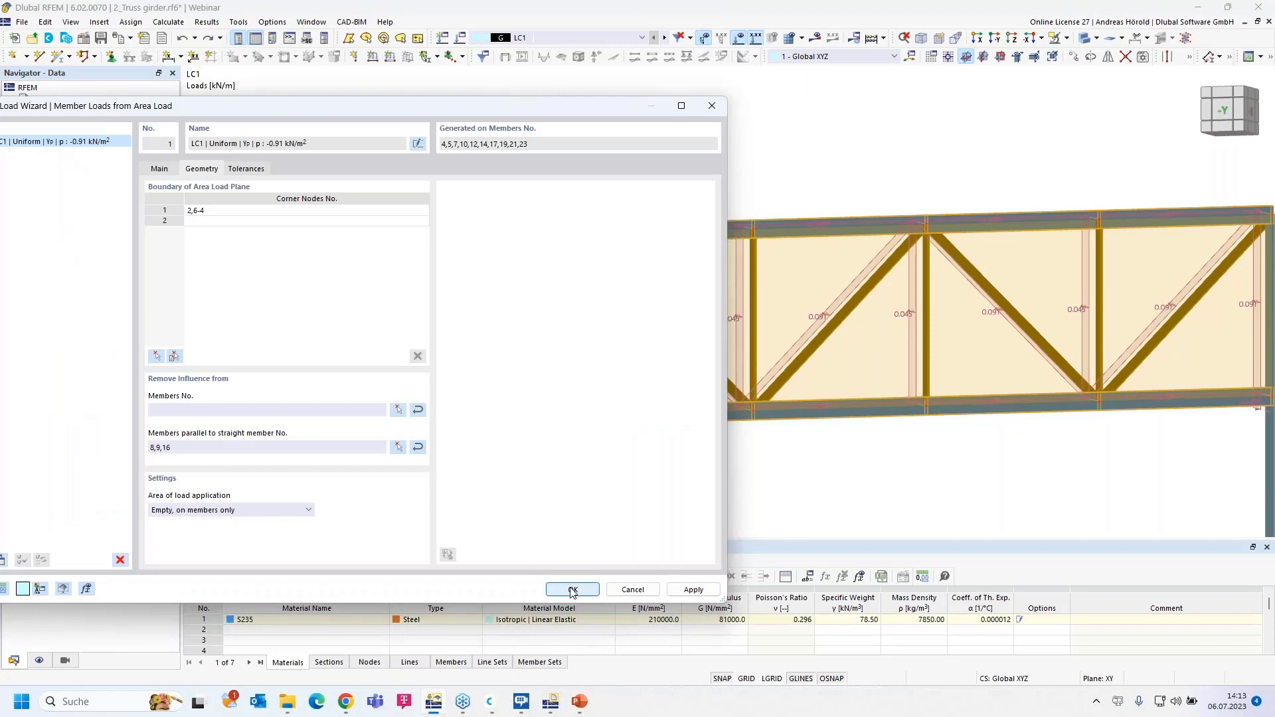
# Set the wizard's area of load application to Fully closed plane, confirm, and view the resulting chord loads in perspective
pyautogui.click(214, 510)
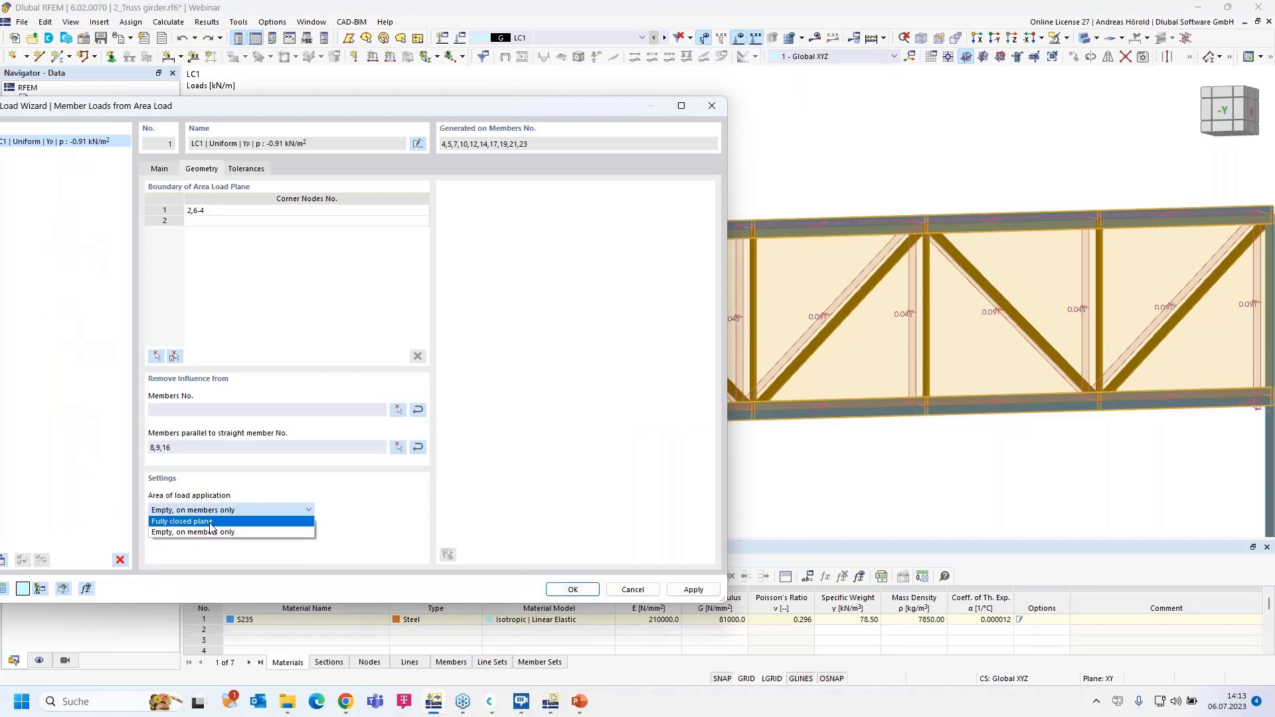
pyautogui.click(211, 528)
pyautogui.click(578, 596)
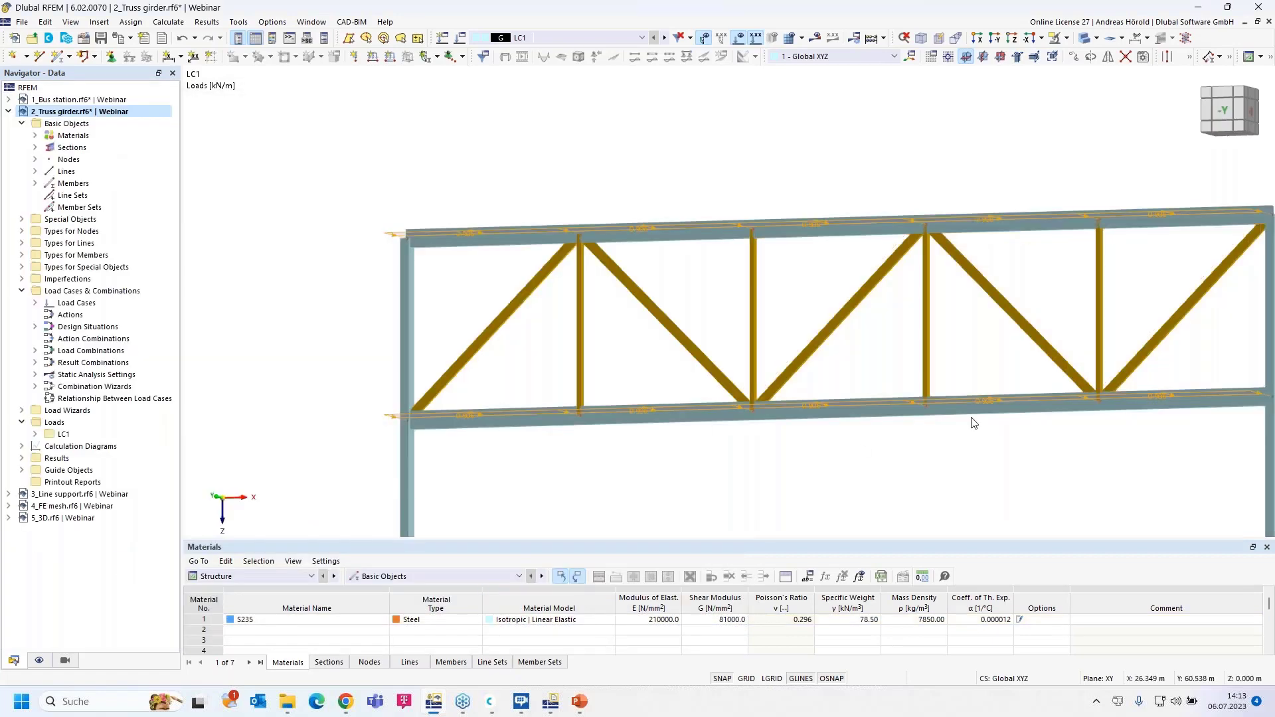
pyautogui.moveTo(943, 473); pyautogui.dragTo(955, 520, button='right')
pyautogui.click(595, 470)
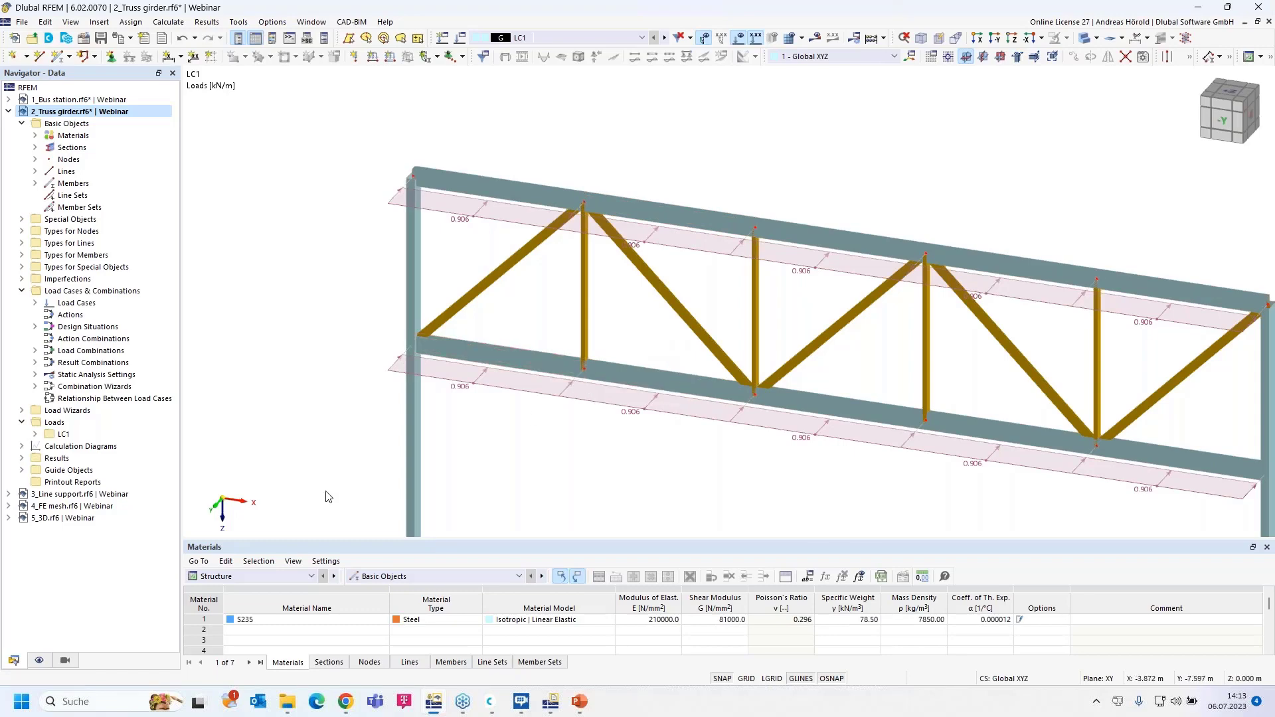
# Switch to the 3_Line support model and open the stiffness via fictitious column settings of node 10's nodal support
pyautogui.click(8, 111)
pyautogui.click(76, 124)
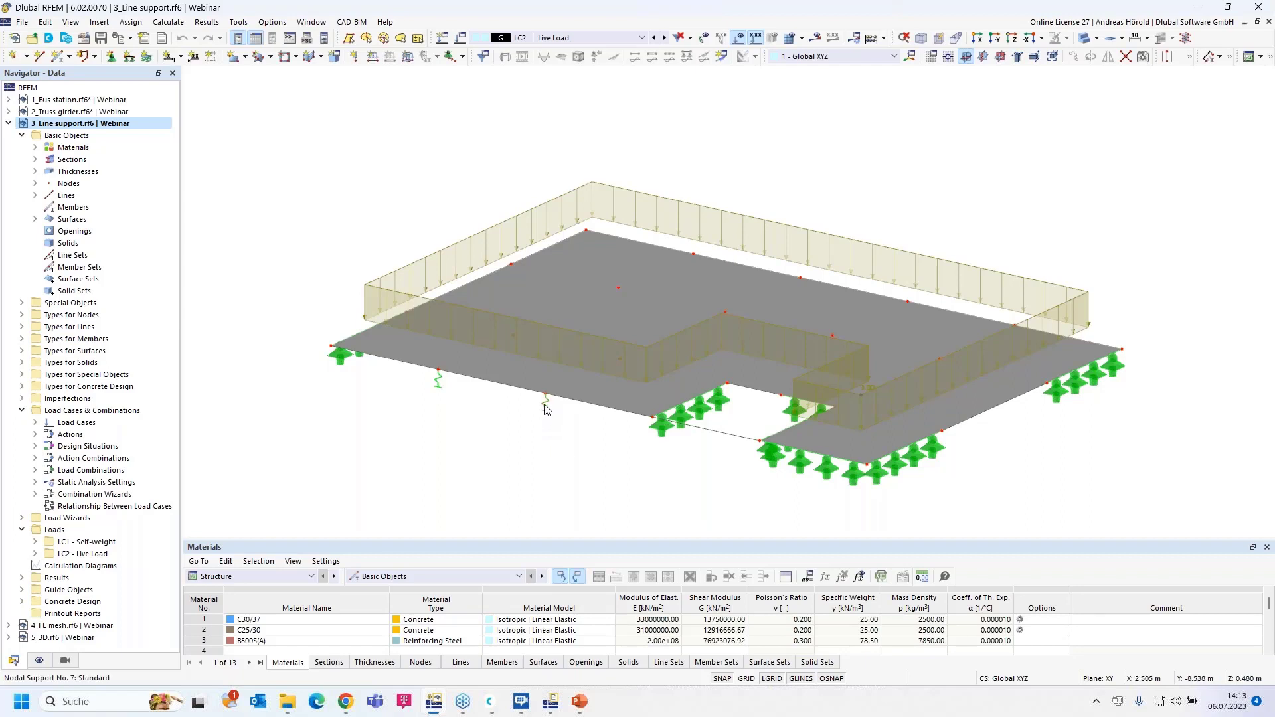
pyautogui.moveTo(545, 413)
pyautogui.doubleClick(544, 408)
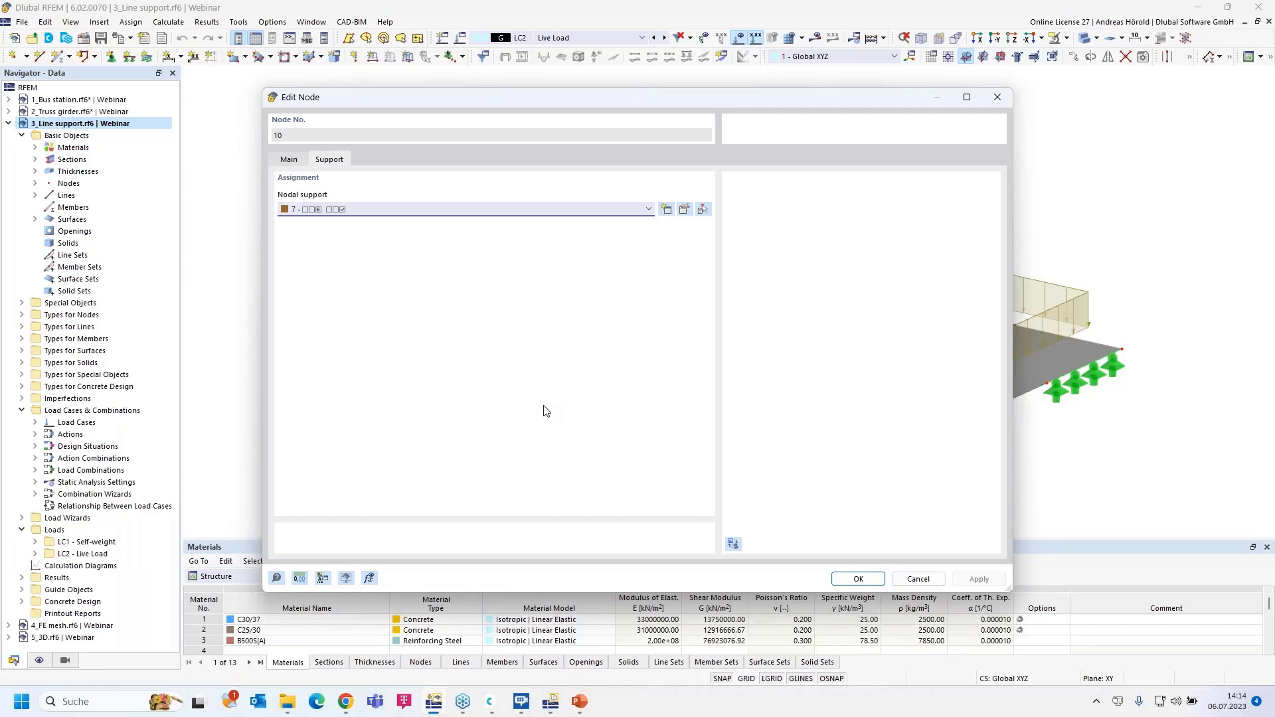
pyautogui.click(684, 210)
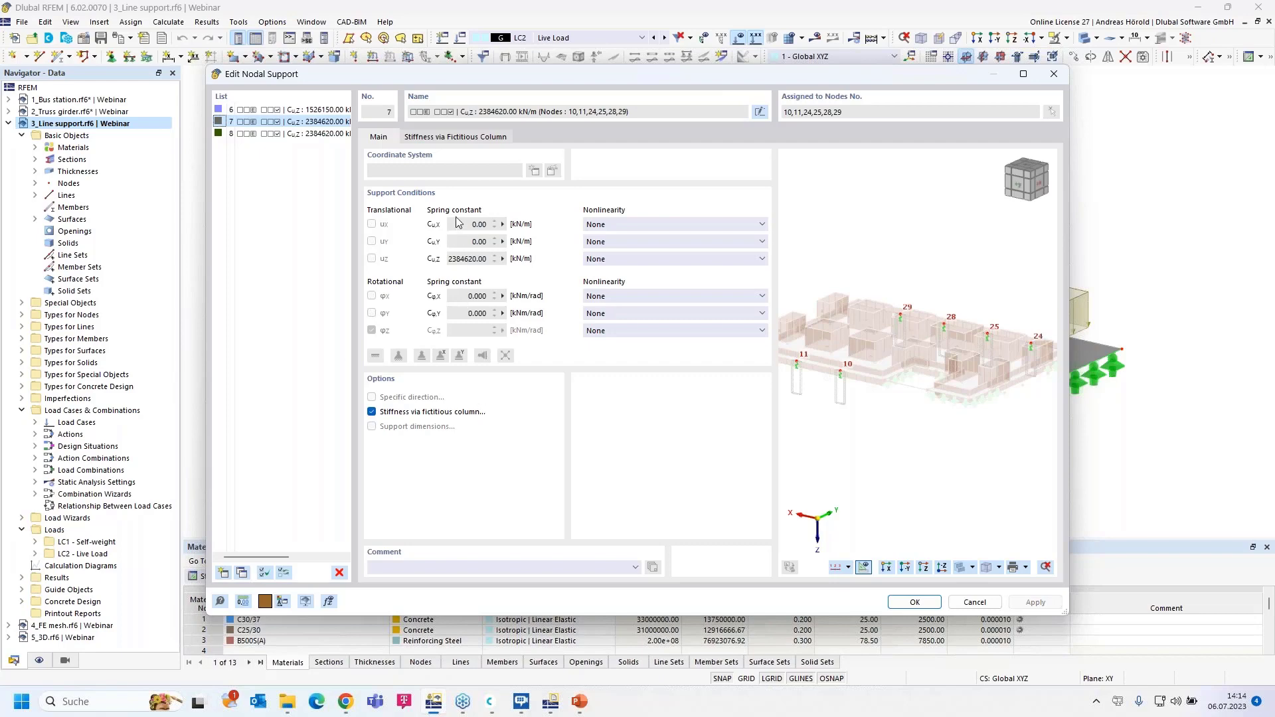
pyautogui.click(456, 137)
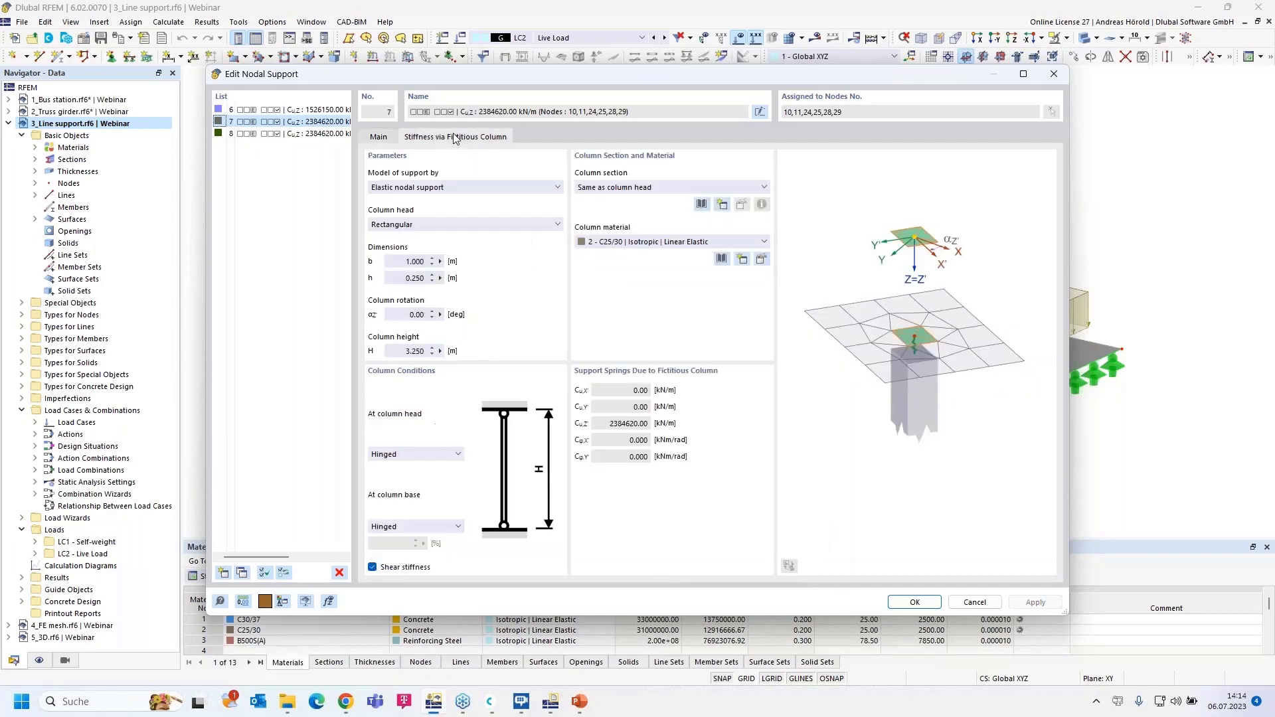
# Review the fictitious column's support model options and the conditions available at the column head
pyautogui.click(460, 190)
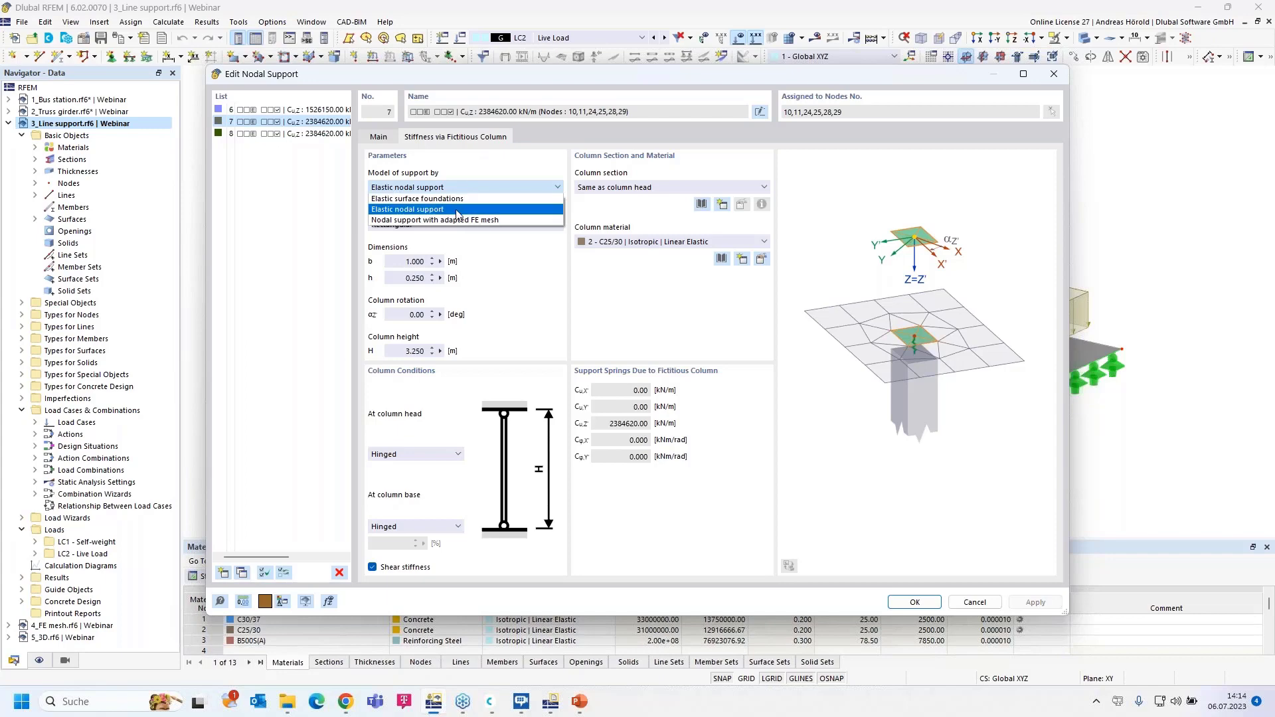
pyautogui.click(461, 210)
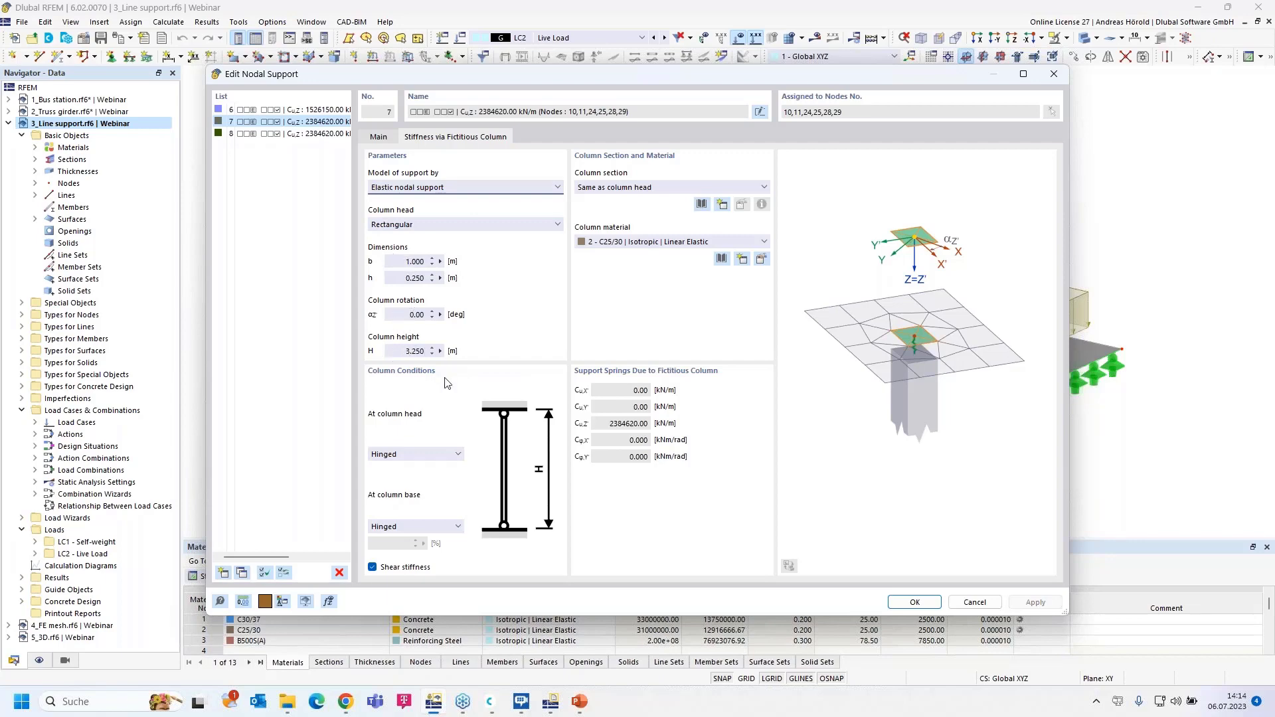
pyautogui.click(408, 455)
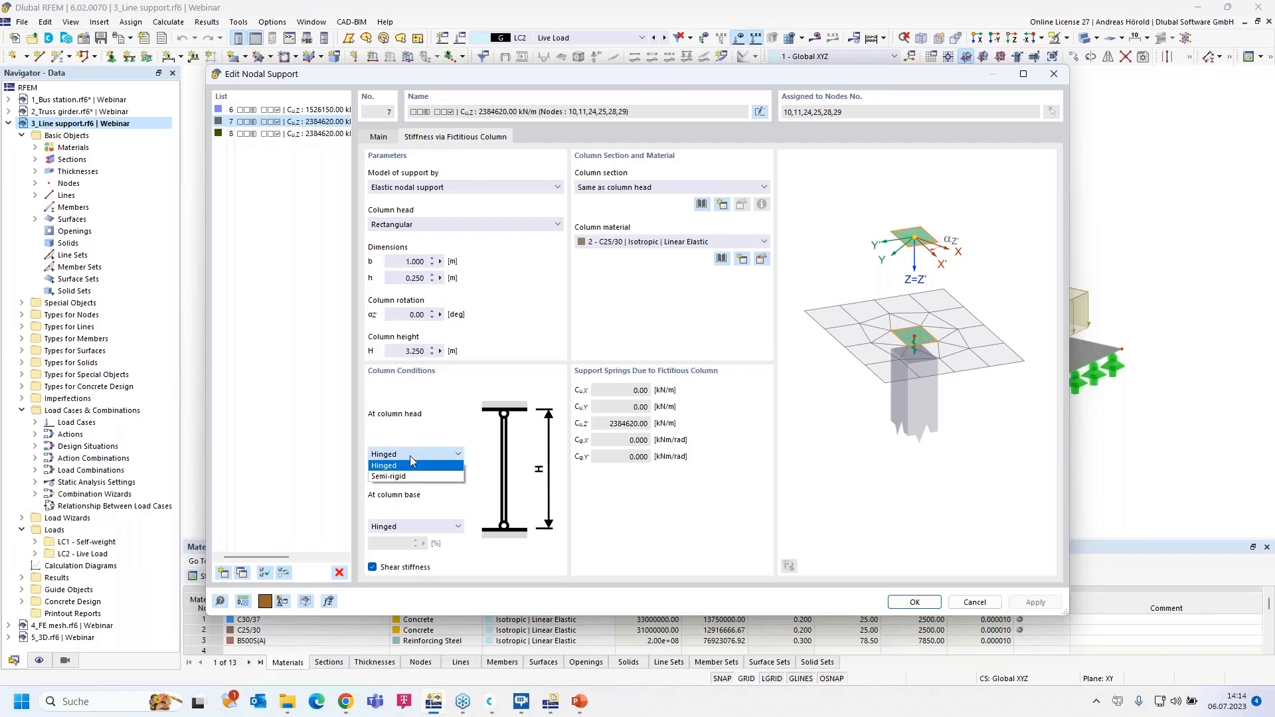
pyautogui.click(411, 459)
# Try semi-rigid and rigid conditions at the column base, return it to Hinged, and discard the nodal support and node edits
pyautogui.click(423, 528)
pyautogui.click(406, 550)
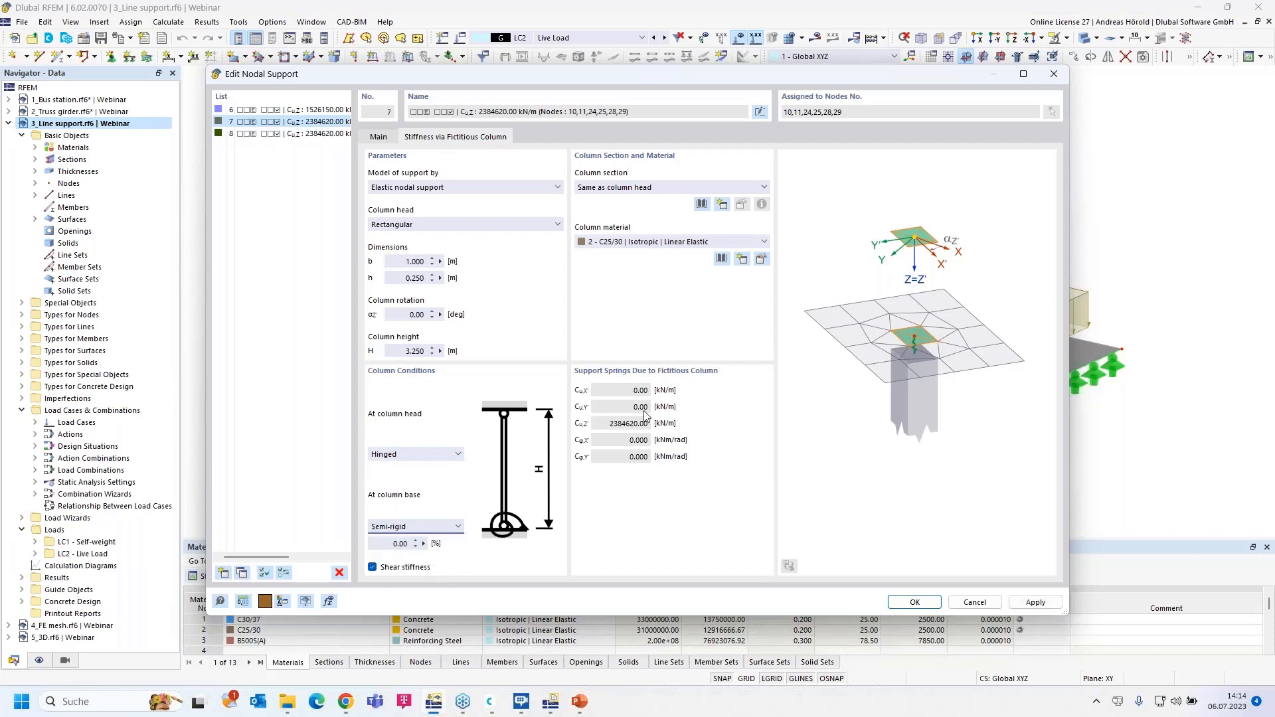
pyautogui.click(409, 528)
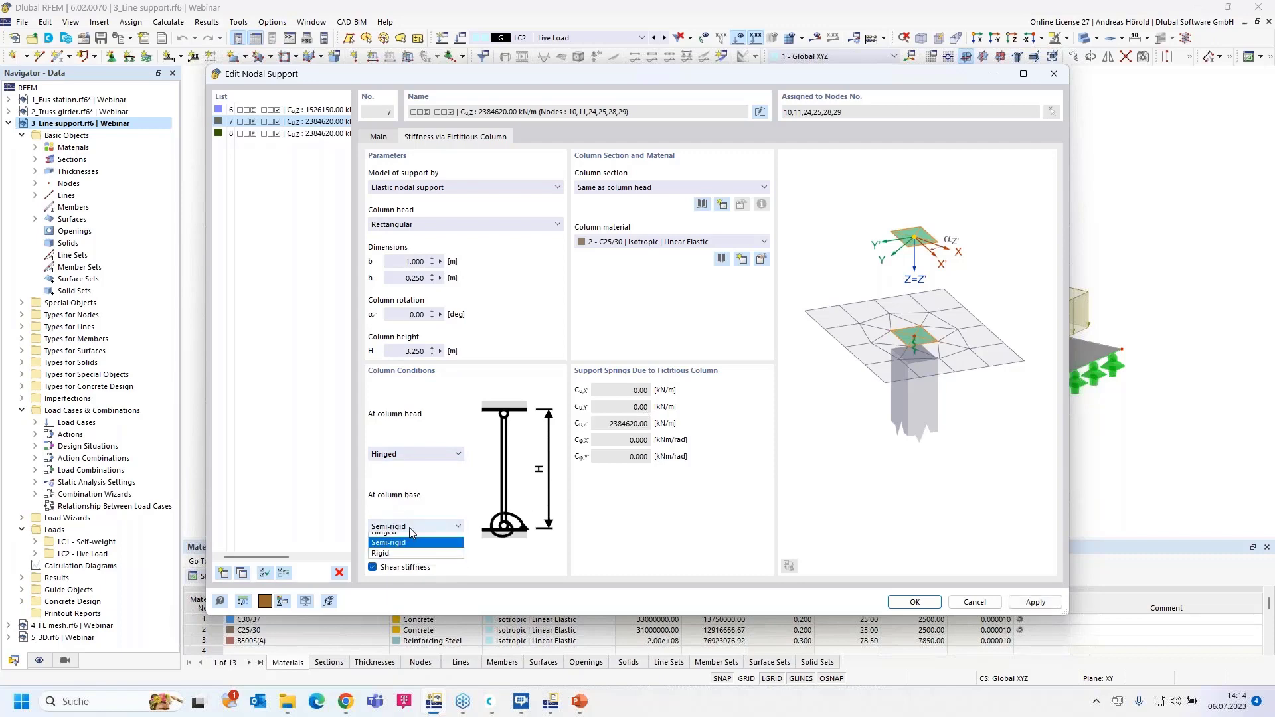
pyautogui.click(392, 562)
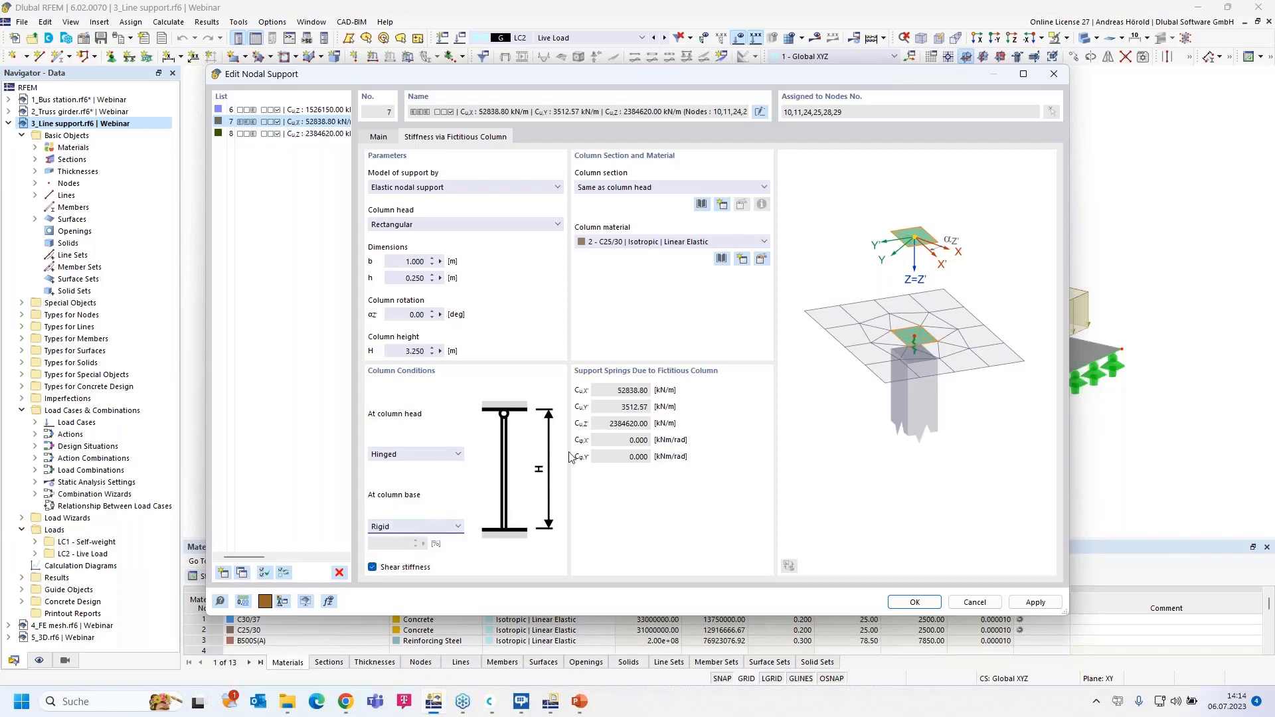
pyautogui.click(413, 526)
pyautogui.click(395, 538)
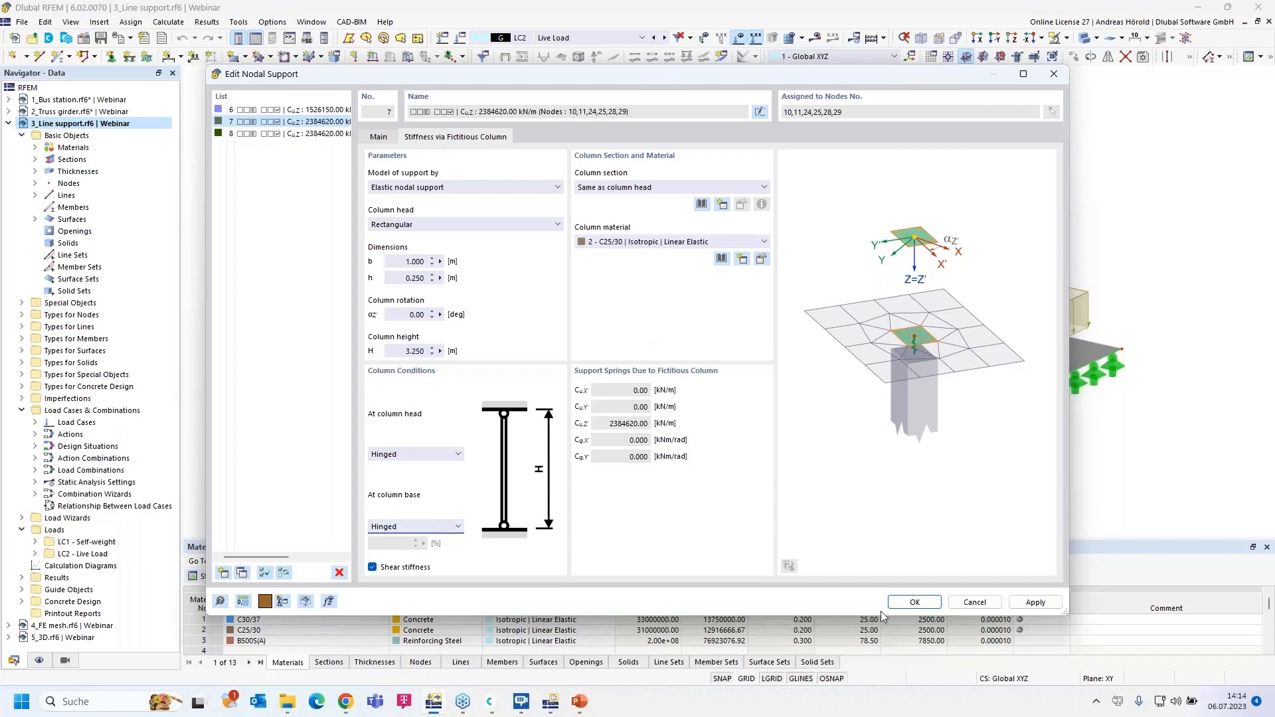
pyautogui.click(974, 603)
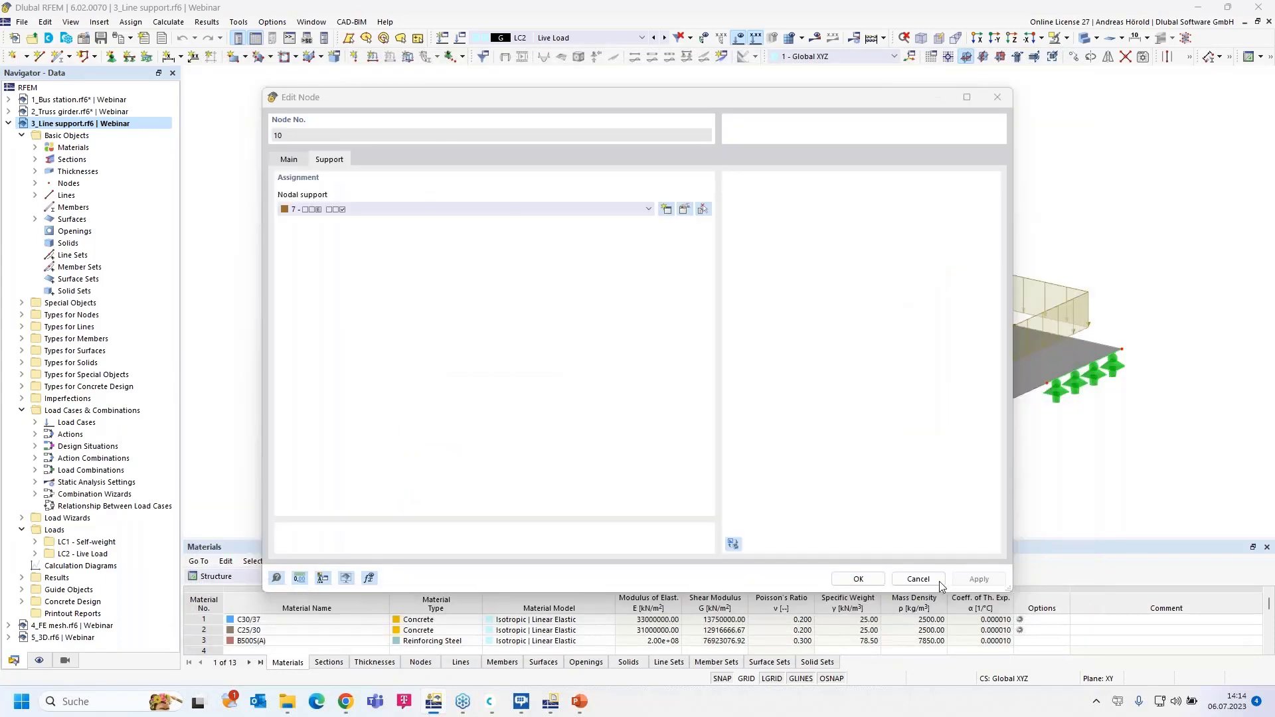
pyautogui.click(924, 579)
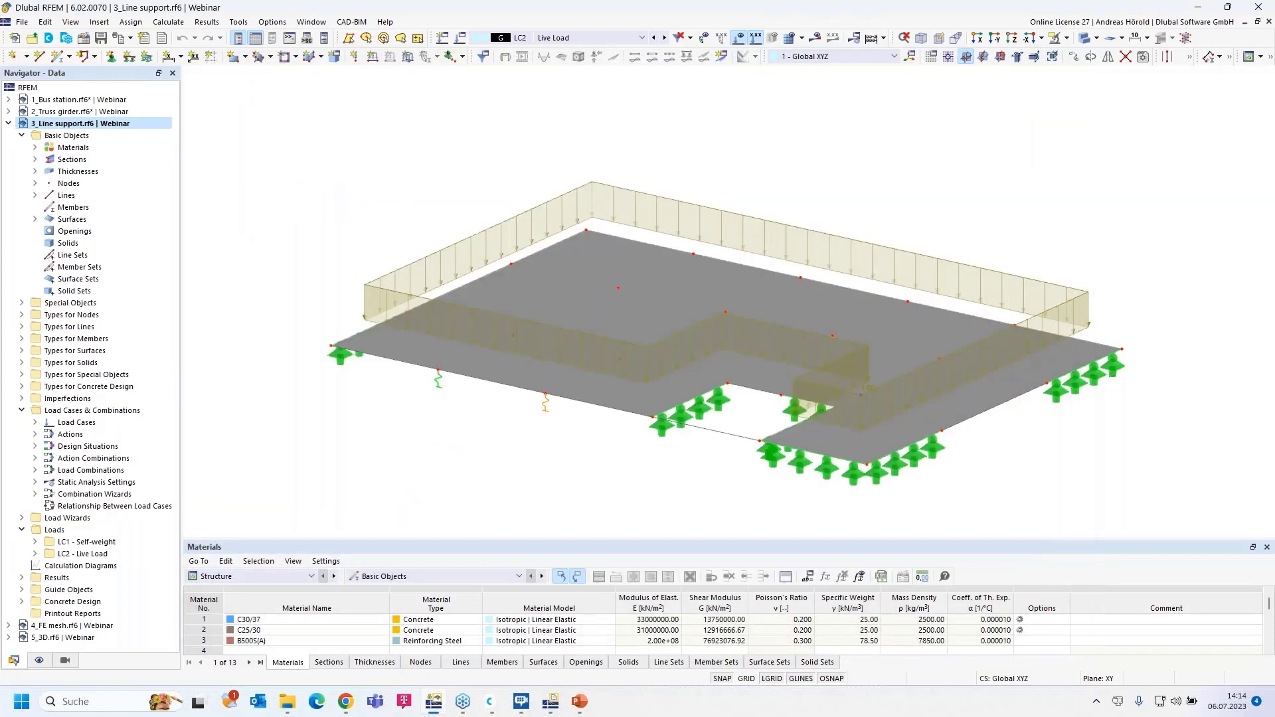
# Open line support 3 from the slab's front edge line 1 for editing and activate its stiffness via fictitious wall
pyautogui.click(799, 462)
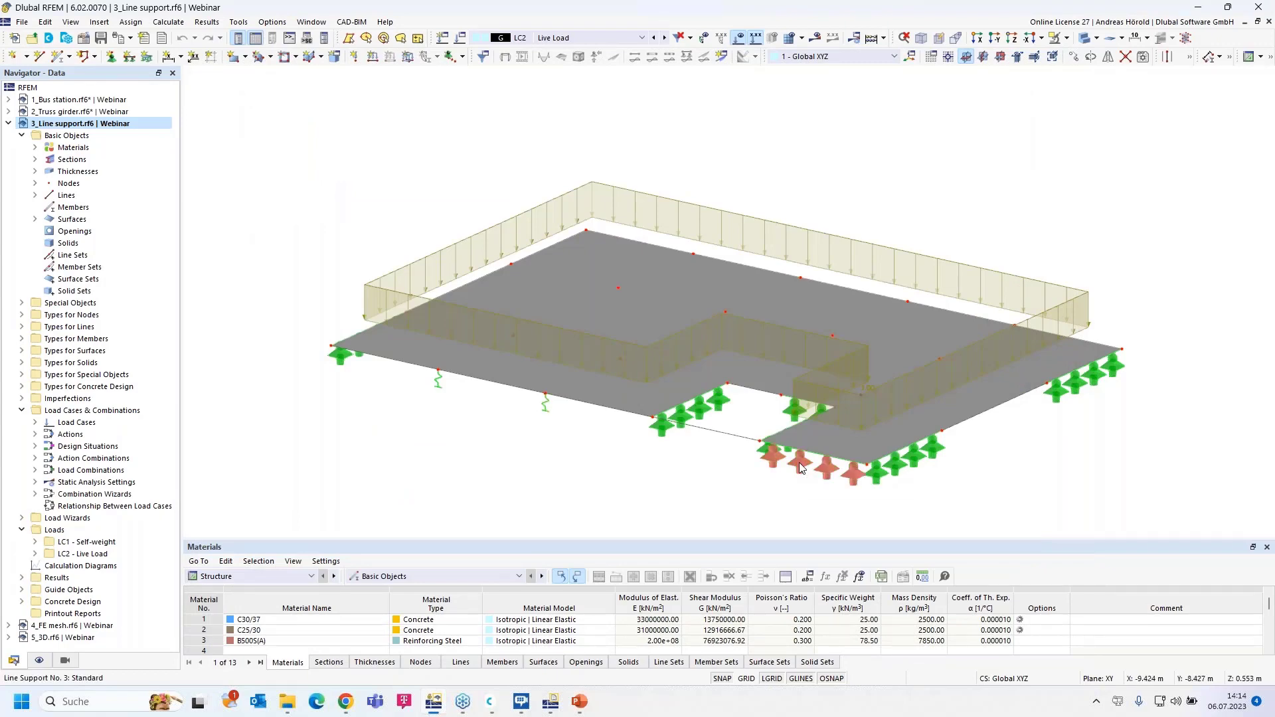
pyautogui.doubleClick(799, 462)
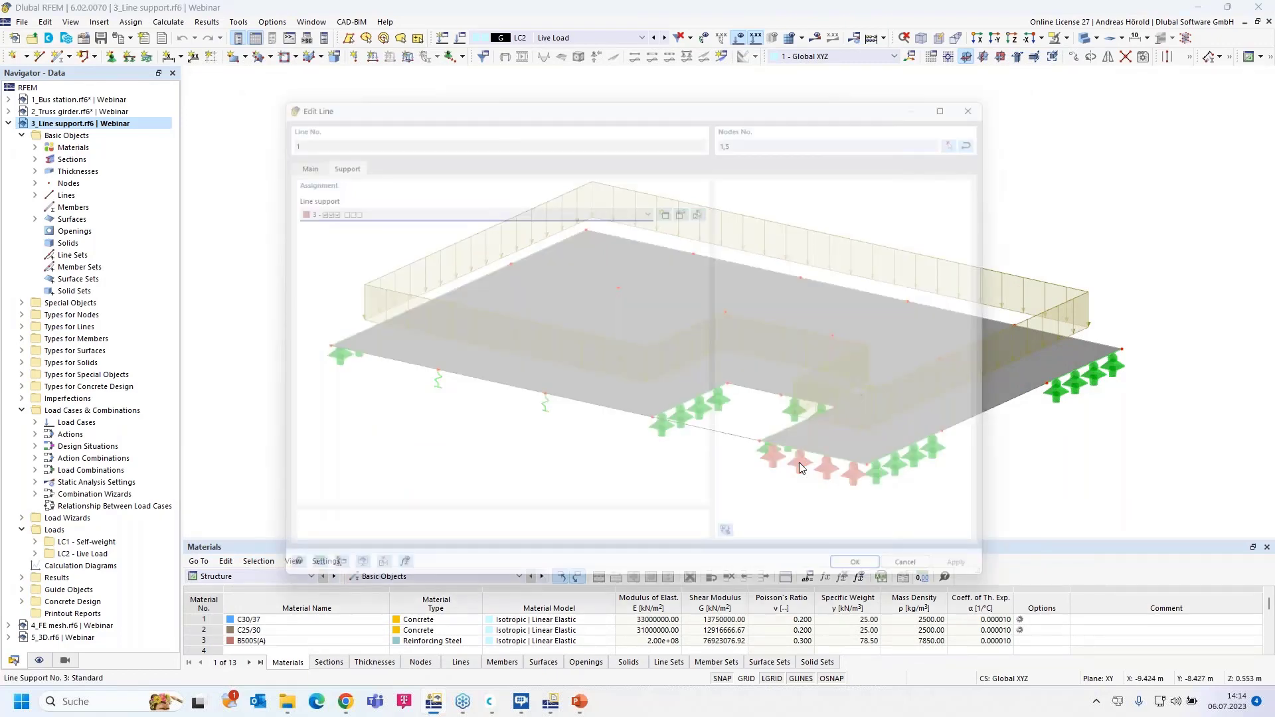
pyautogui.click(689, 205)
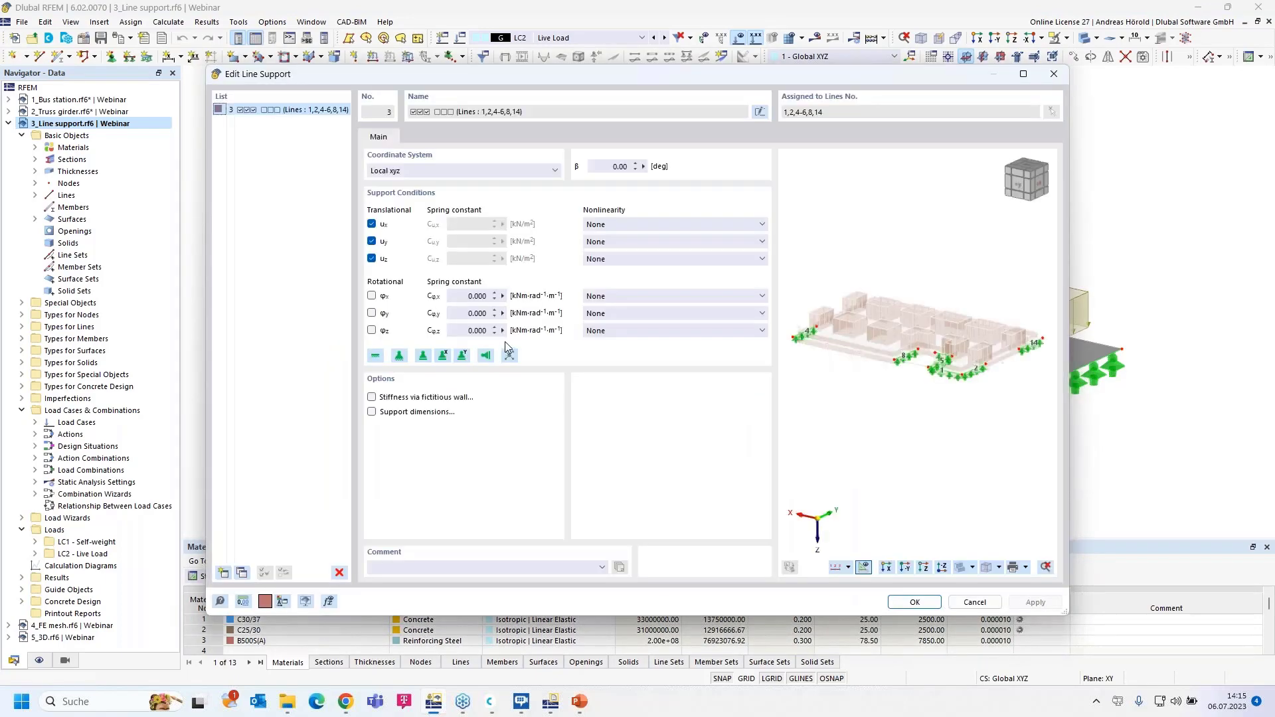
pyautogui.click(372, 398)
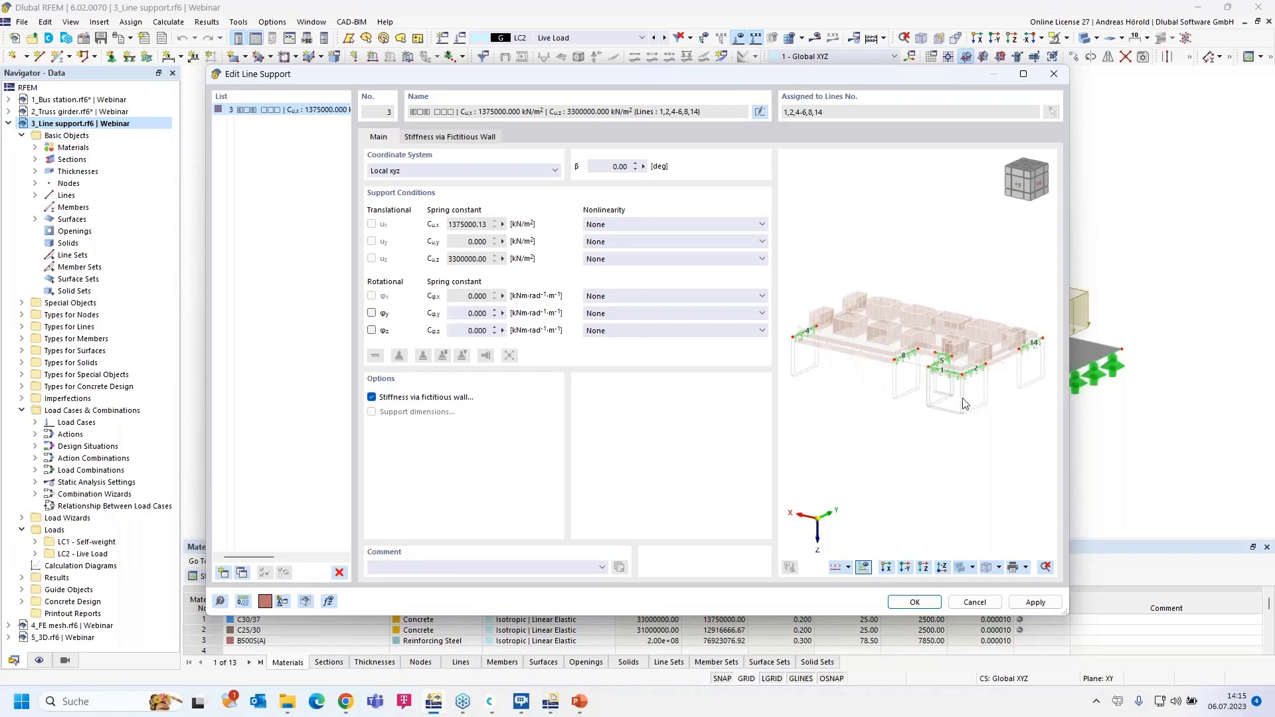
# Set the fictitious wall's width to 0.250 m and its height to 4 m
pyautogui.click(462, 137)
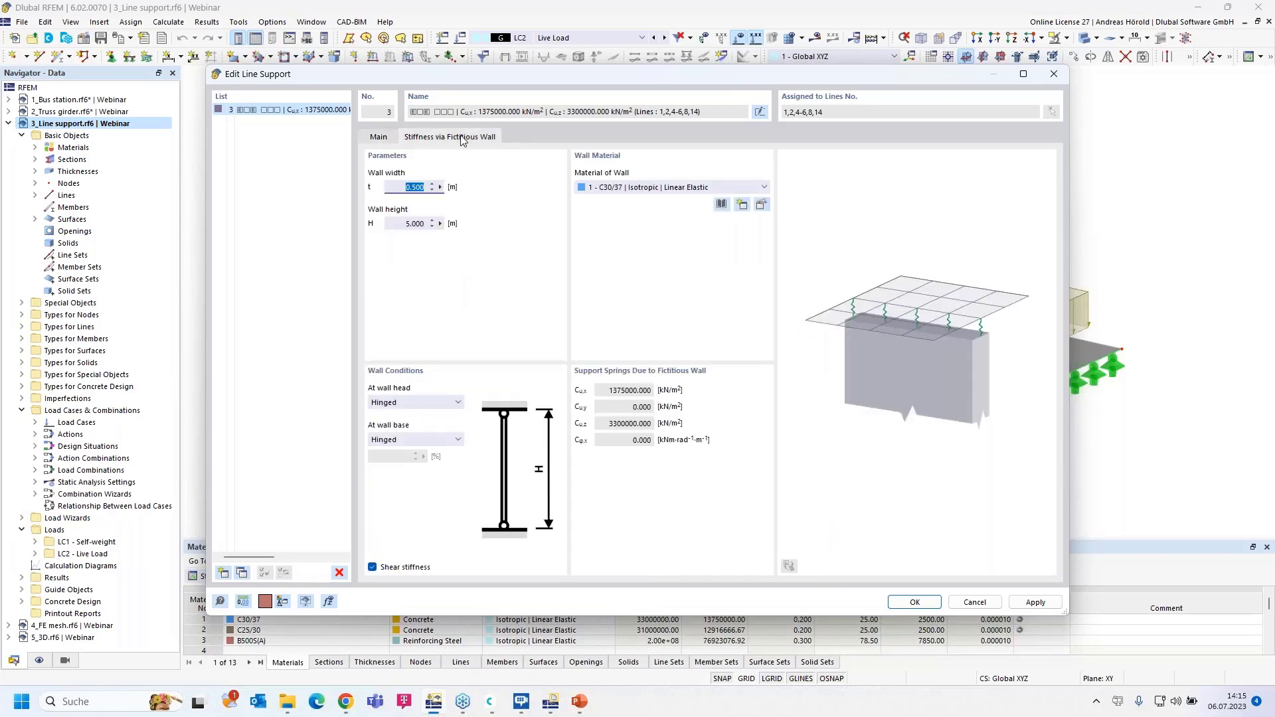
pyautogui.press('BackSpace')
pyautogui.click(400, 224)
pyautogui.write('4')
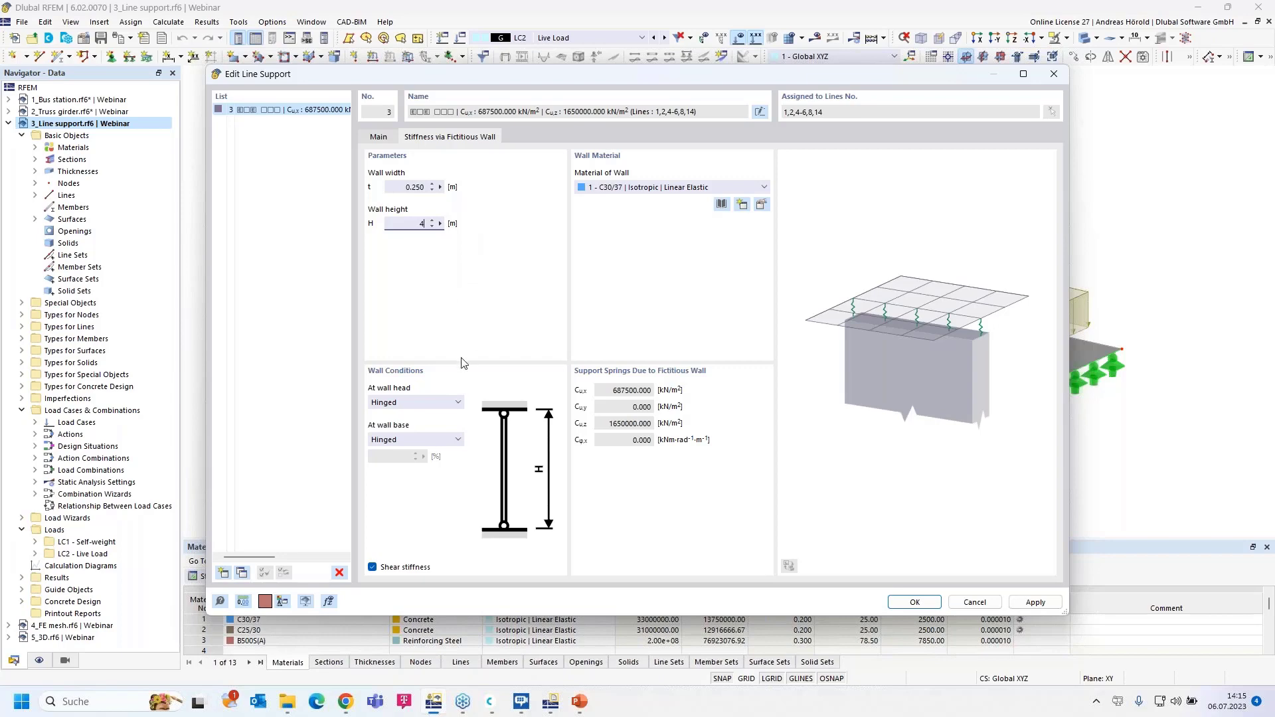
# Review the wall head and base condition options, keep both Hinged, and confirm the line support and line edits
pyautogui.click(419, 402)
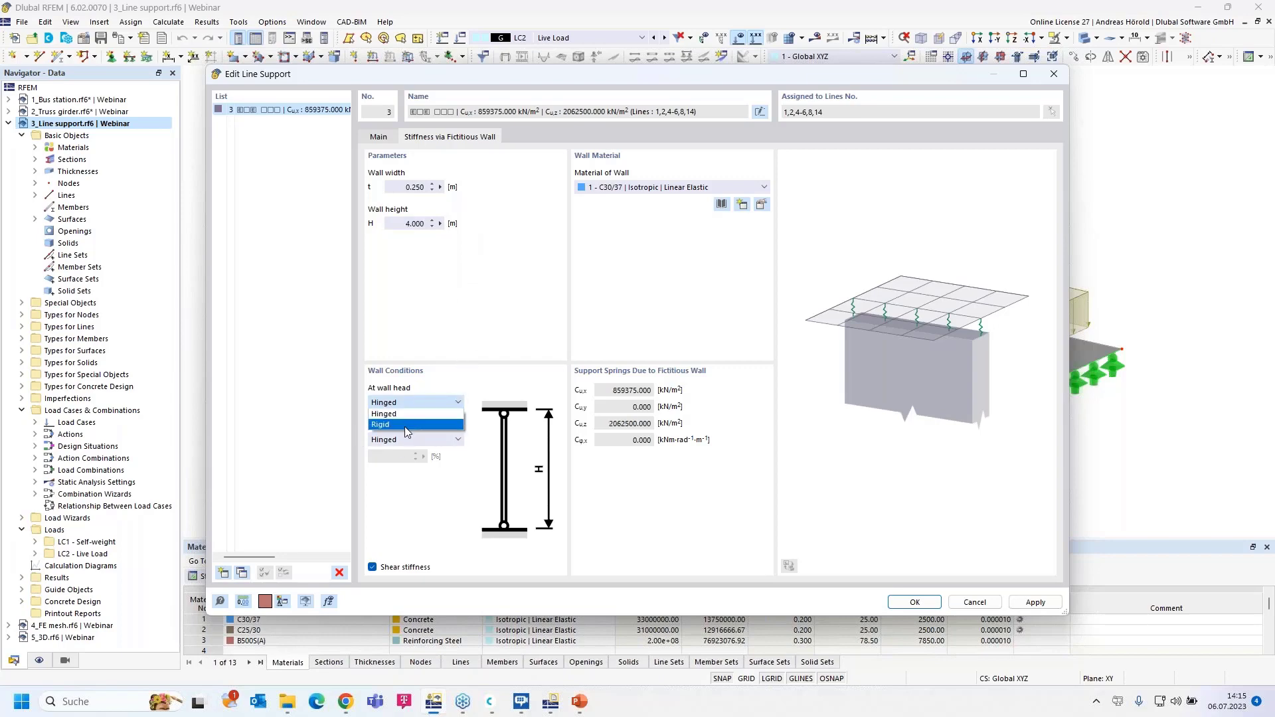
pyautogui.click(445, 356)
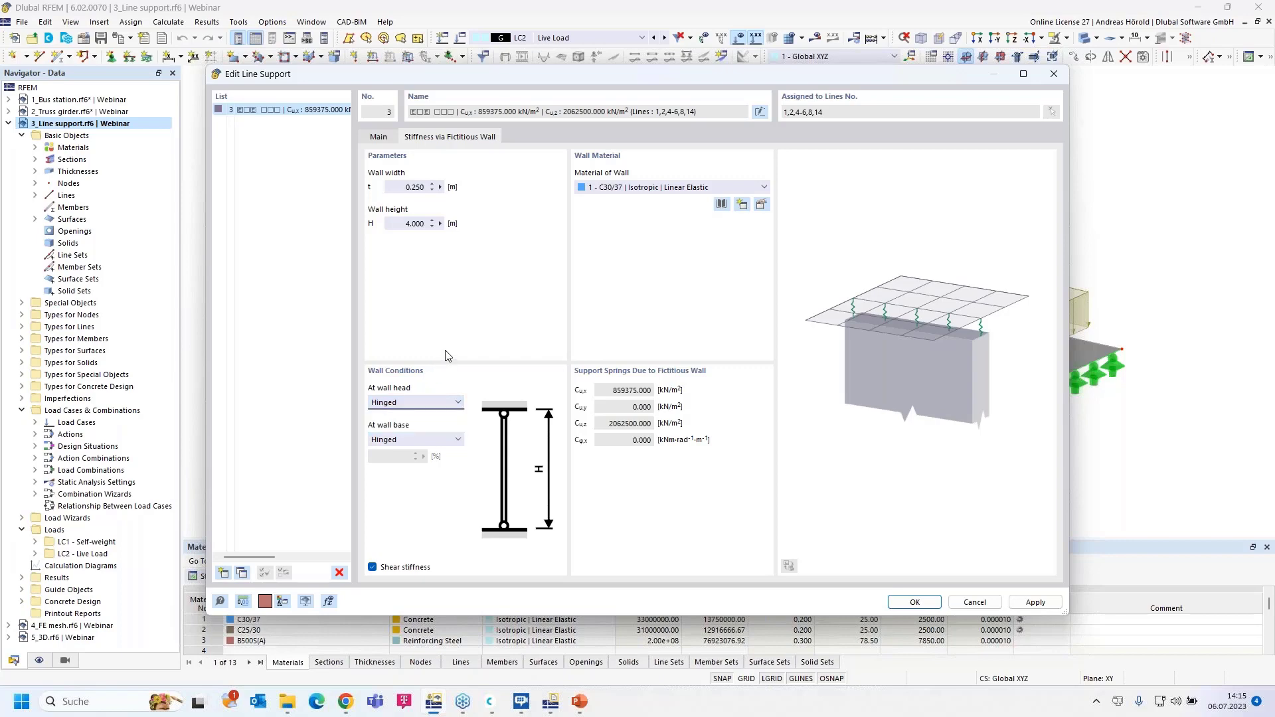
pyautogui.click(413, 441)
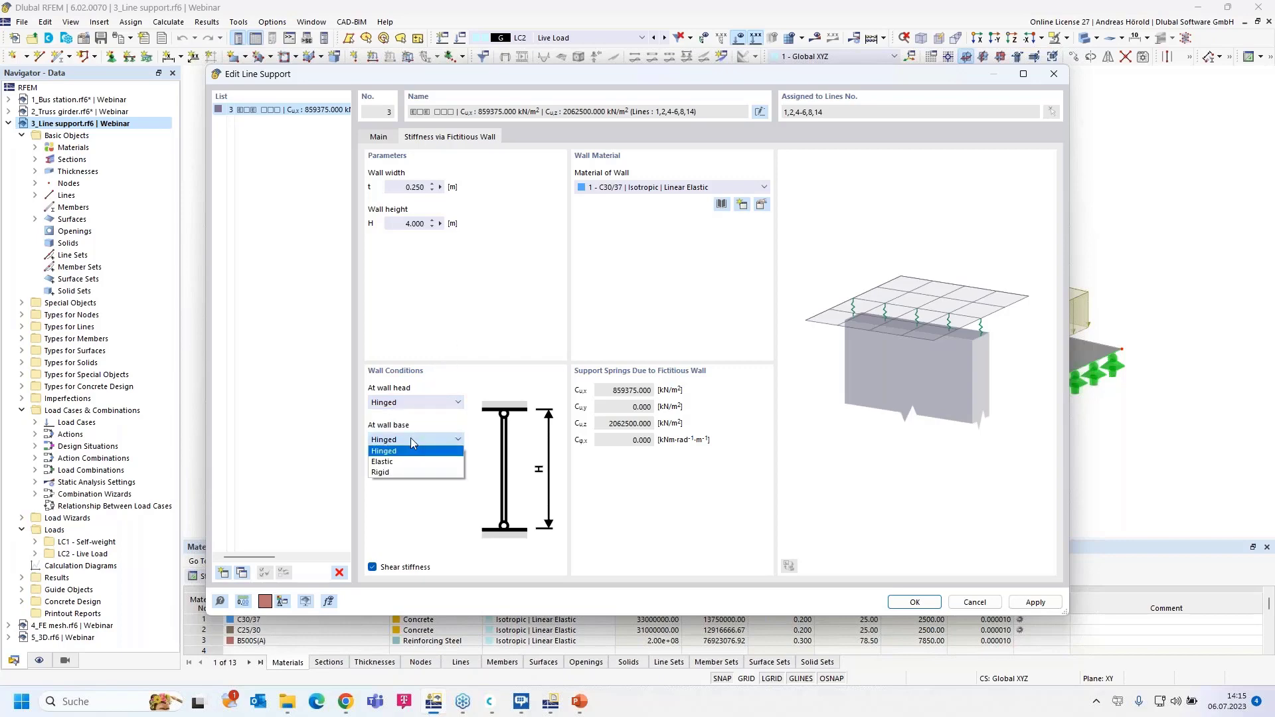
pyautogui.click(414, 441)
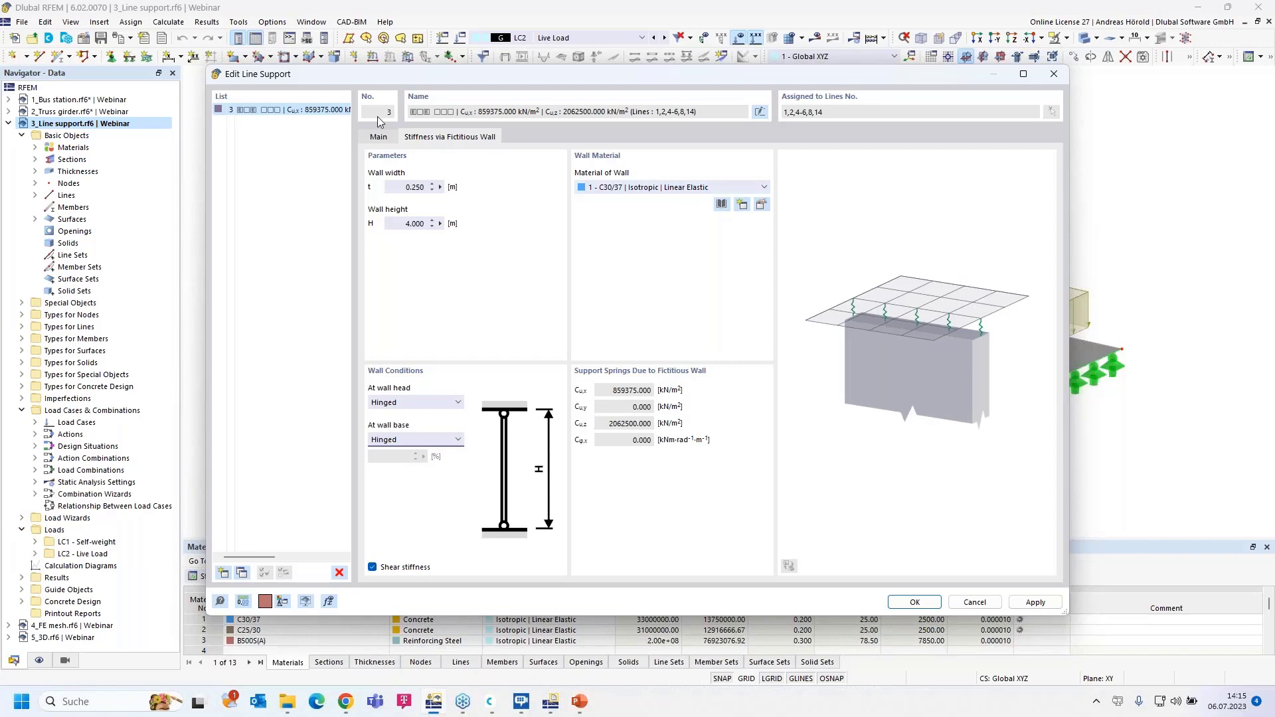
pyautogui.click(378, 138)
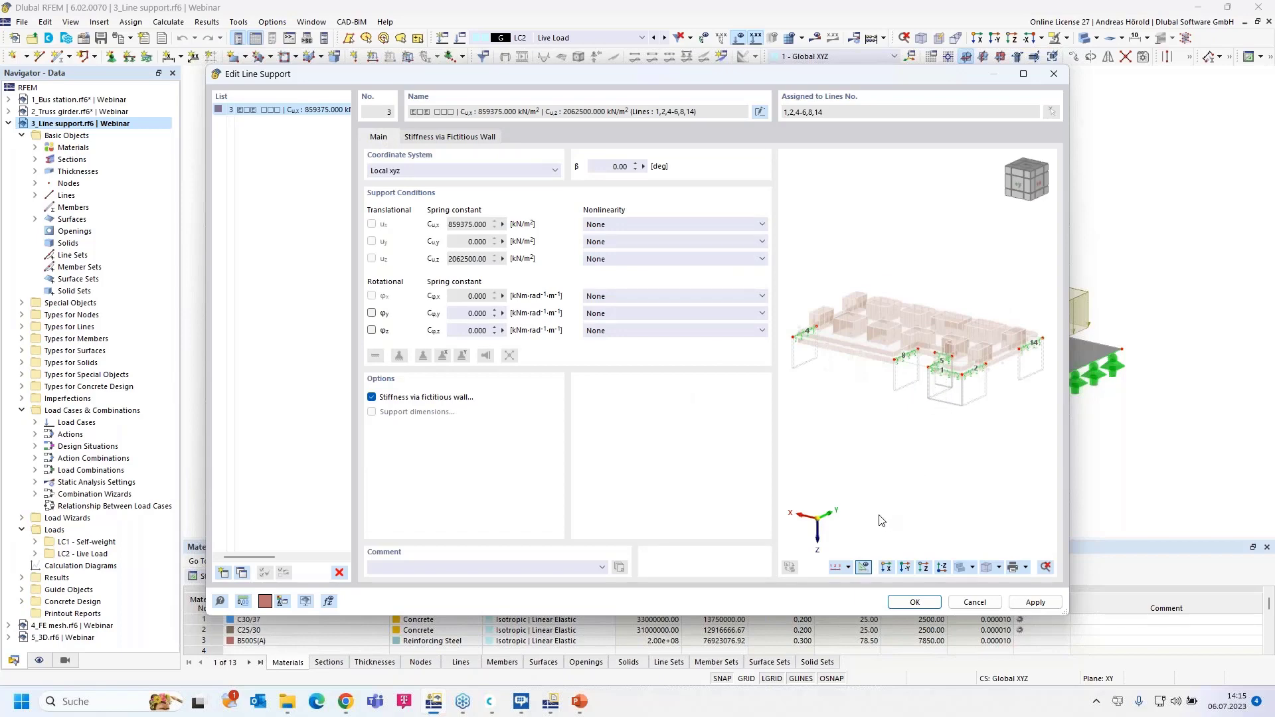
pyautogui.click(911, 603)
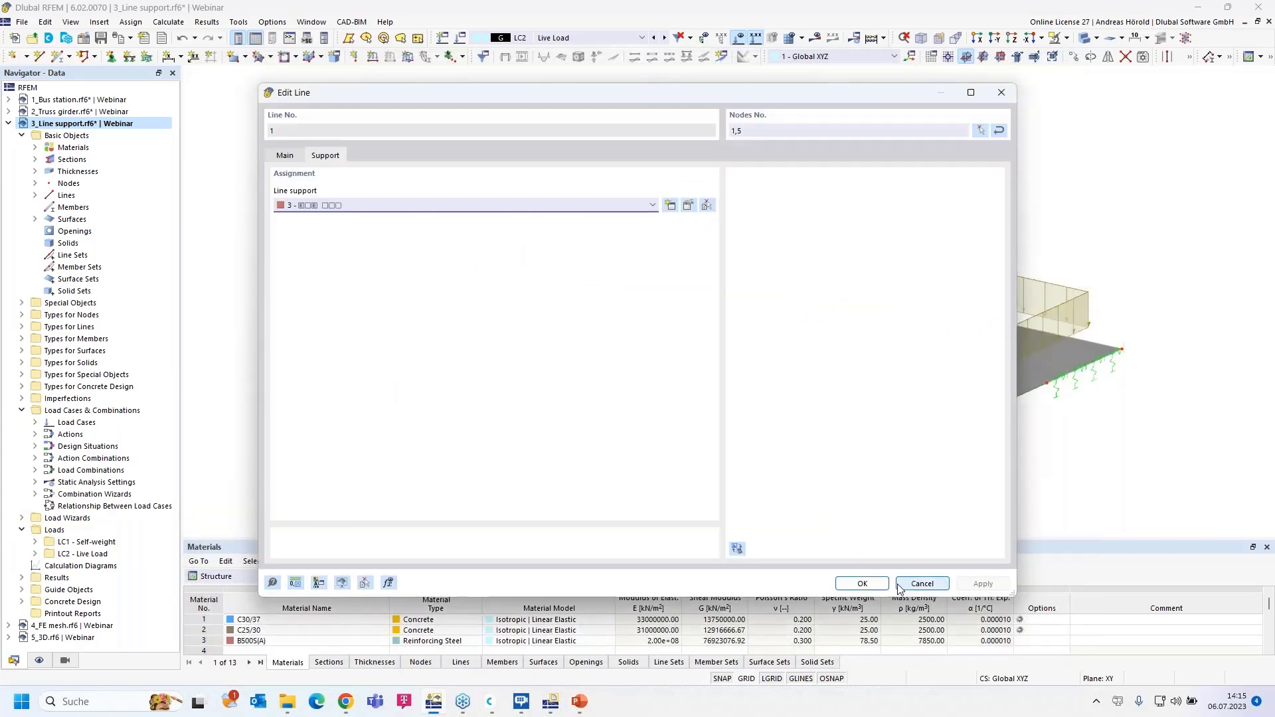
pyautogui.click(863, 584)
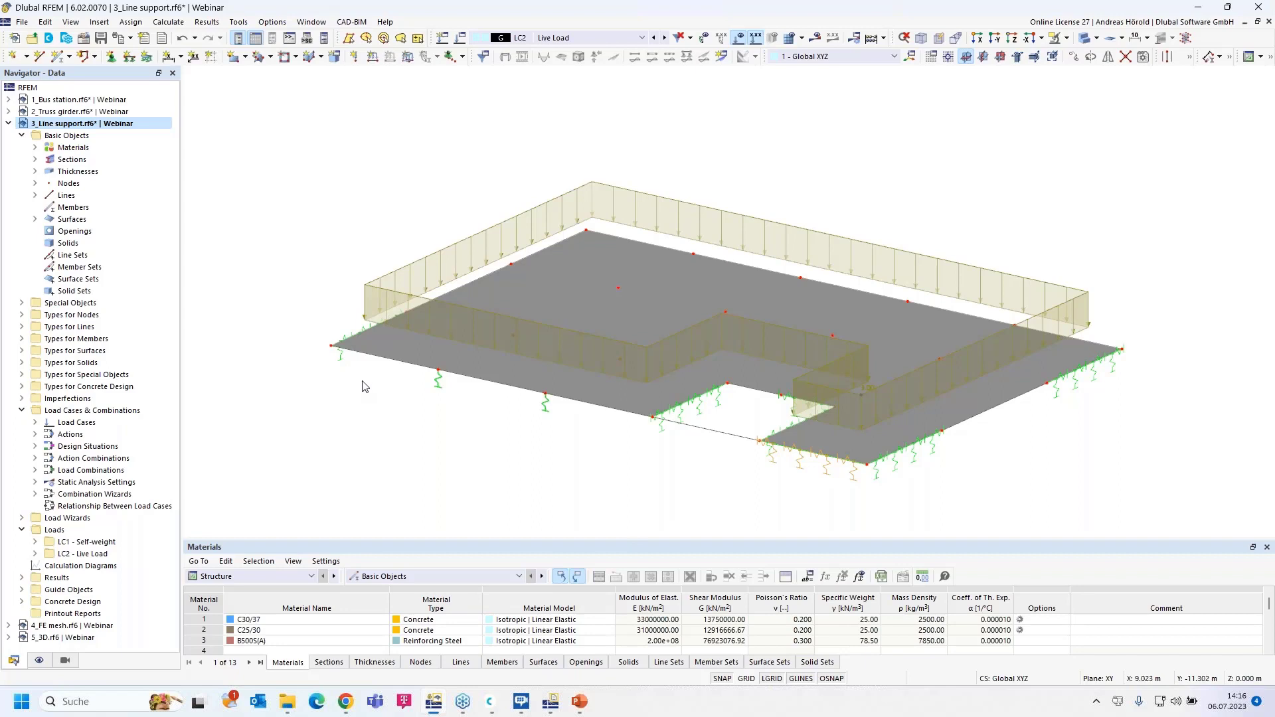
# Switch to the 4_FE mesh model and review its general mesh settings without changing them
pyautogui.click(9, 123)
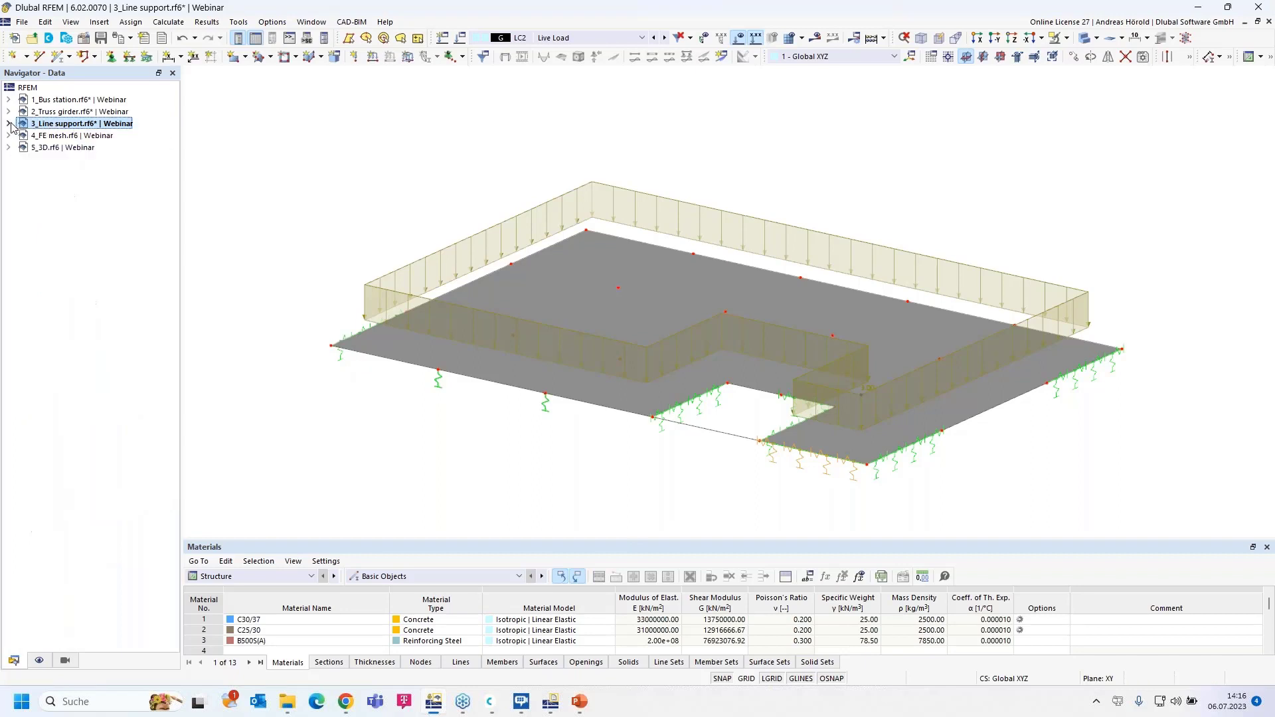
pyautogui.click(72, 137)
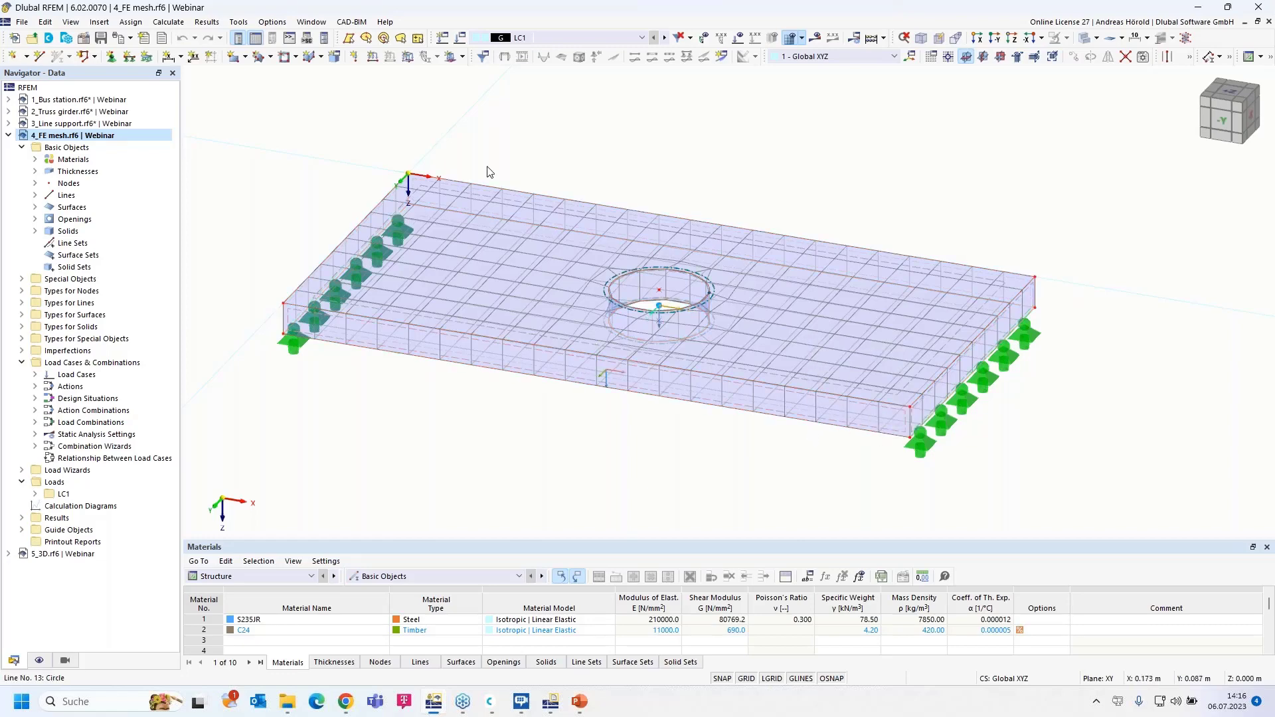
pyautogui.click(802, 38)
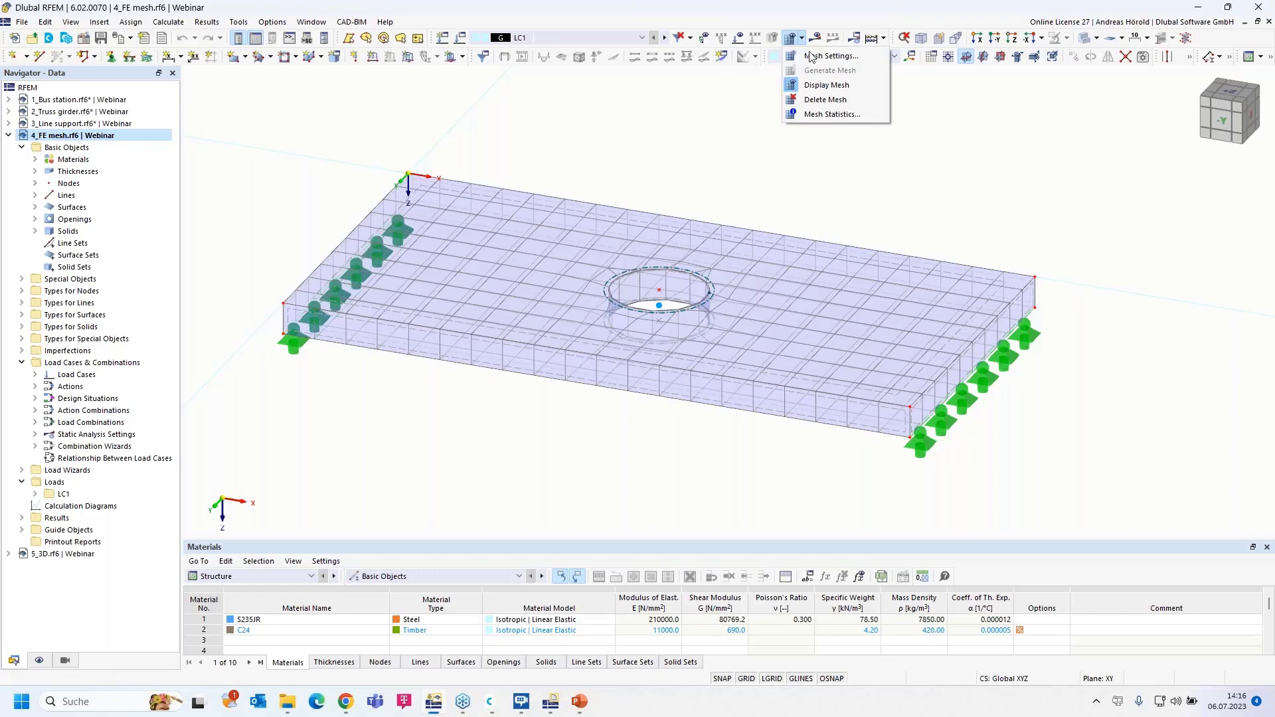
pyautogui.click(827, 50)
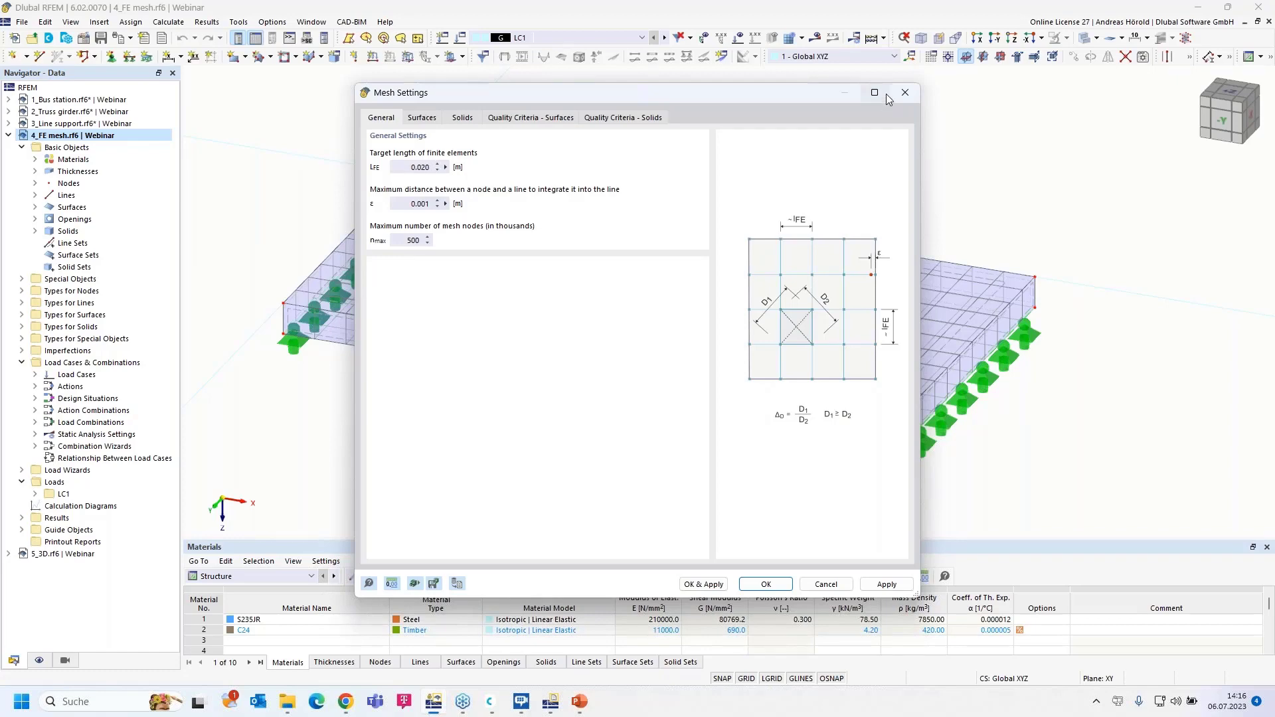
pyautogui.click(907, 93)
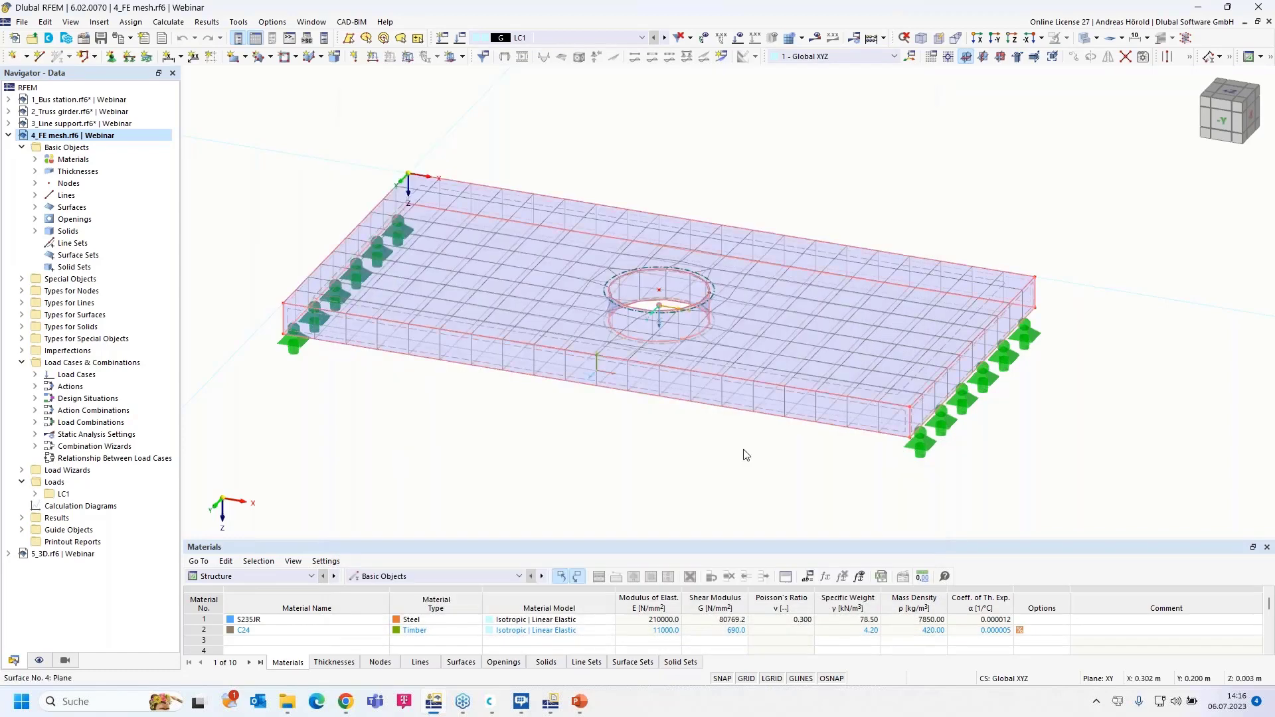
# Display the LC1 results and examine the von Mises equivalent stresses on the solid plate around its hole
pyautogui.scroll(3, 826, 490)
pyautogui.scroll(1, 826, 489)
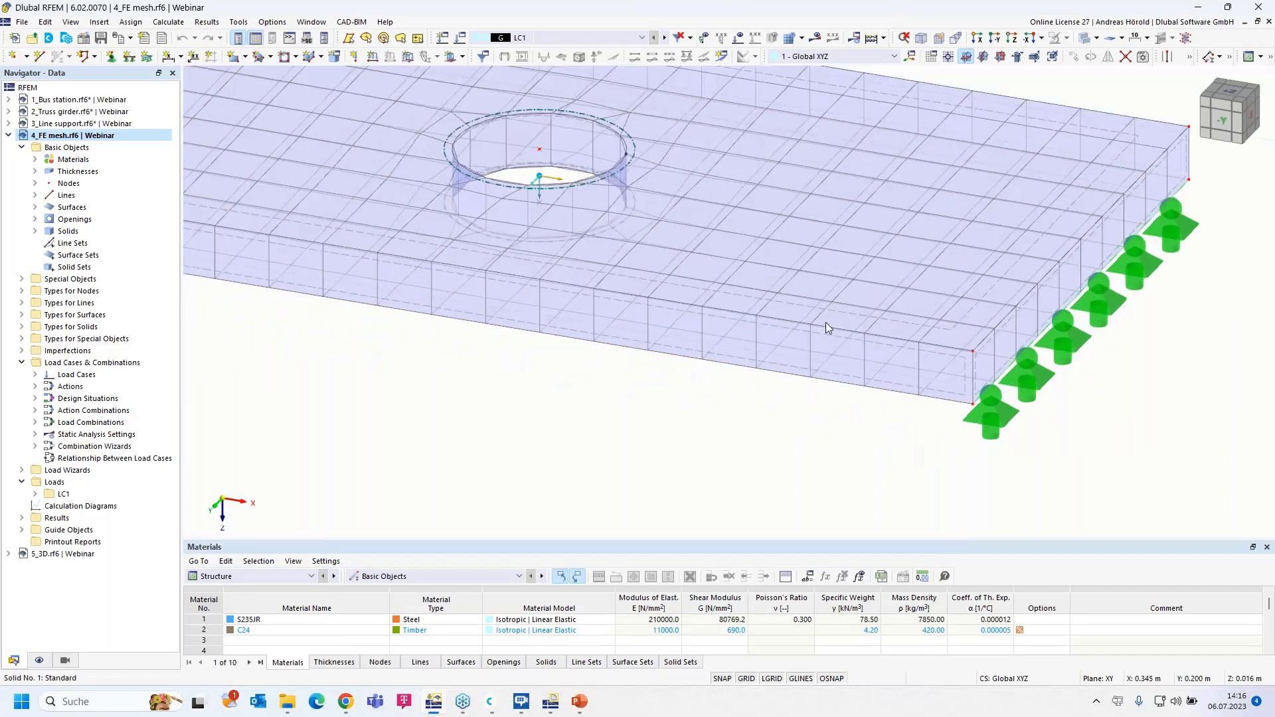
pyautogui.scroll(-2, 942, 201)
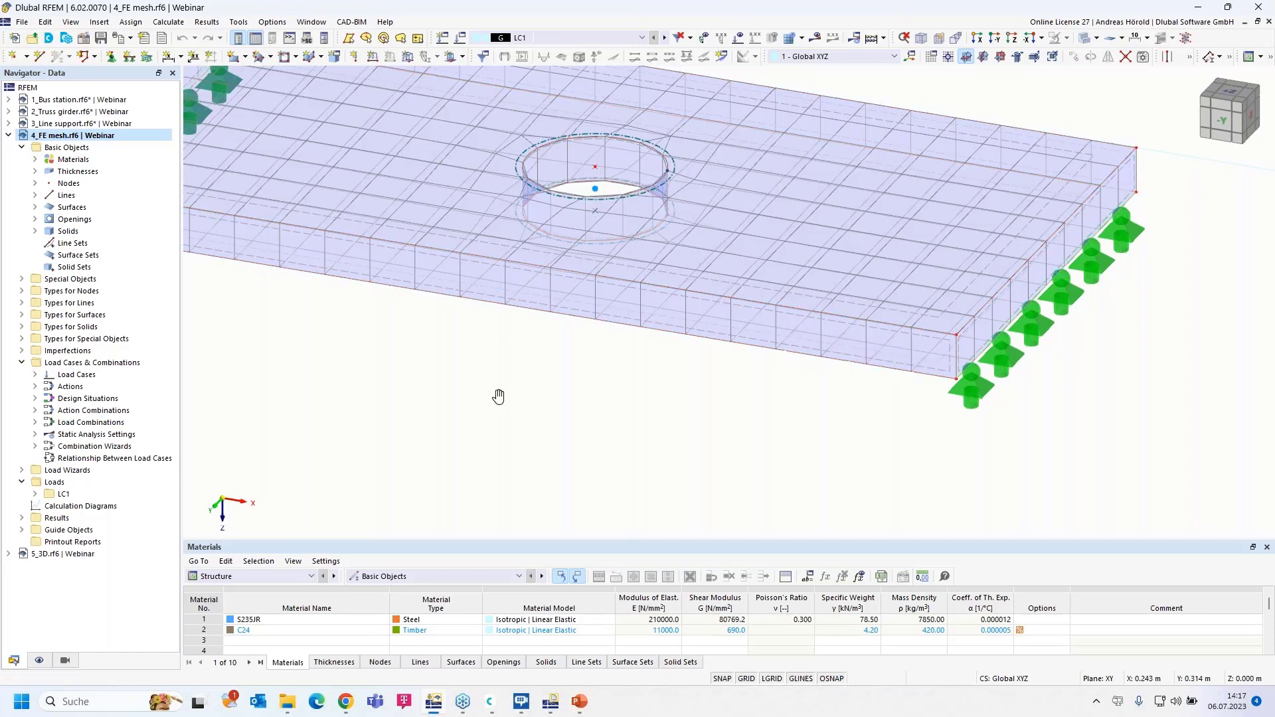
pyautogui.moveTo(500, 352); pyautogui.dragTo(499, 441, button='middle')
pyautogui.click(817, 38)
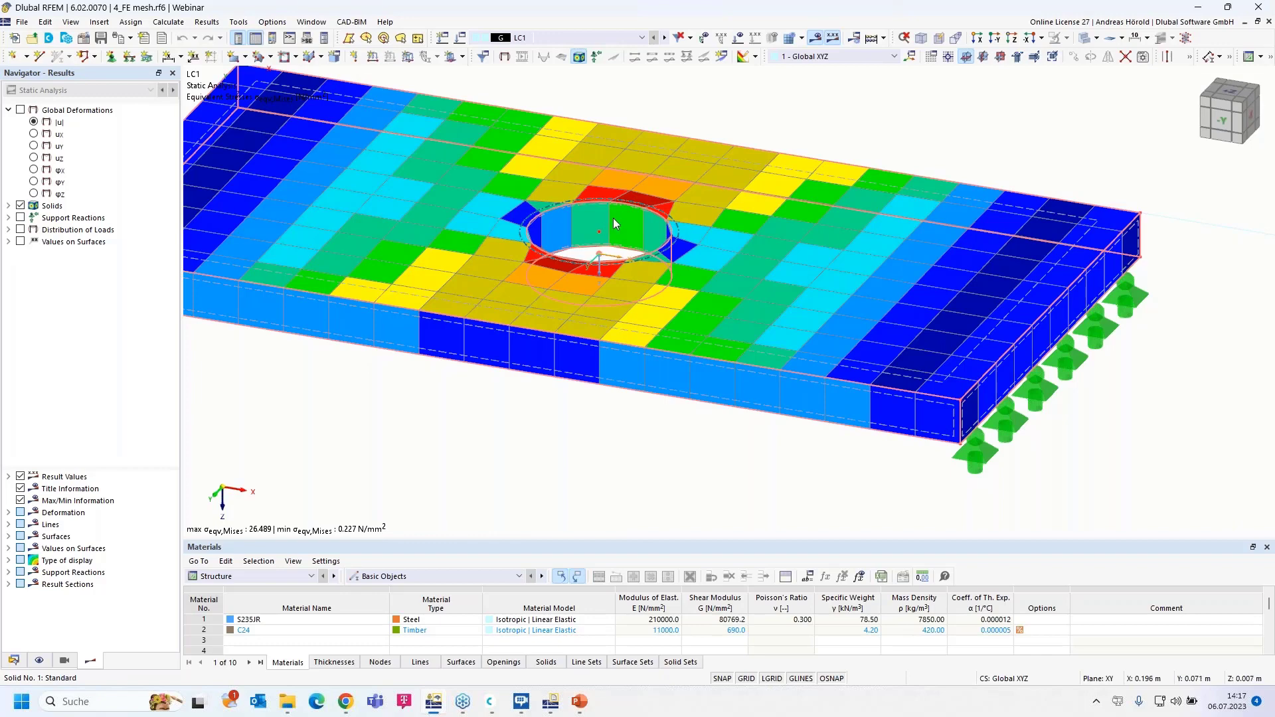
pyautogui.scroll(-2, 613, 218)
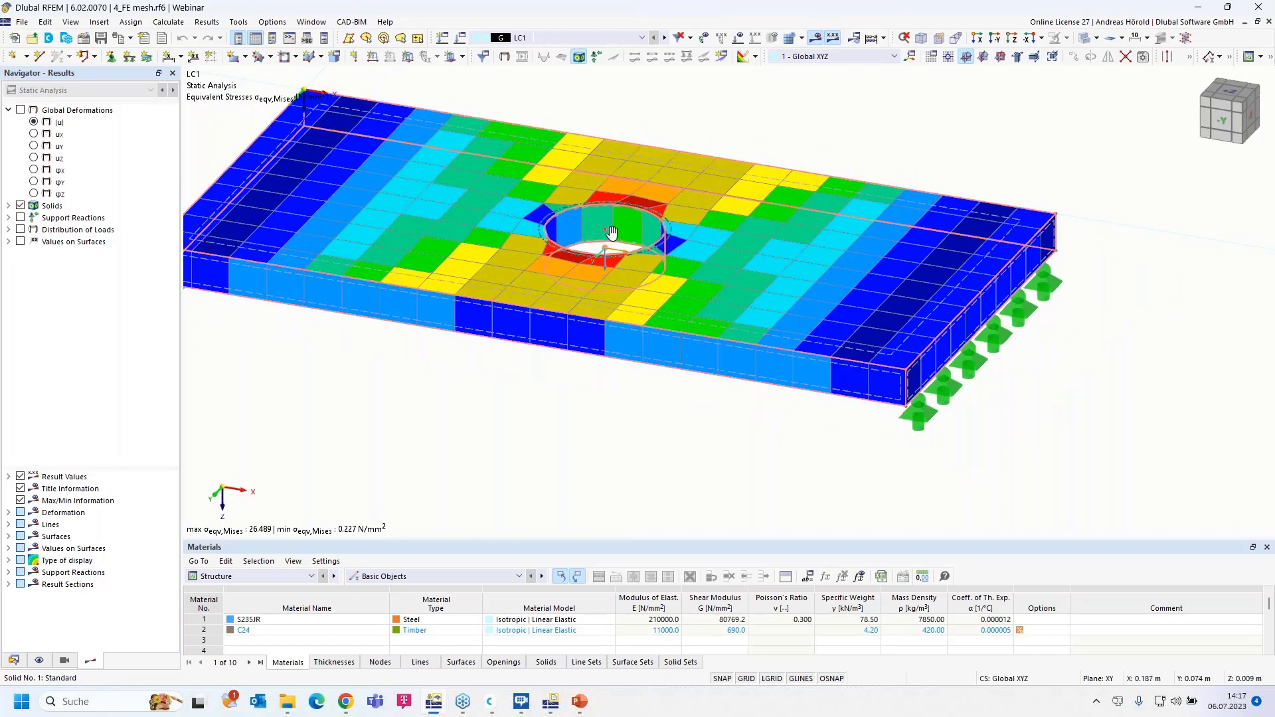
pyautogui.click(9, 206)
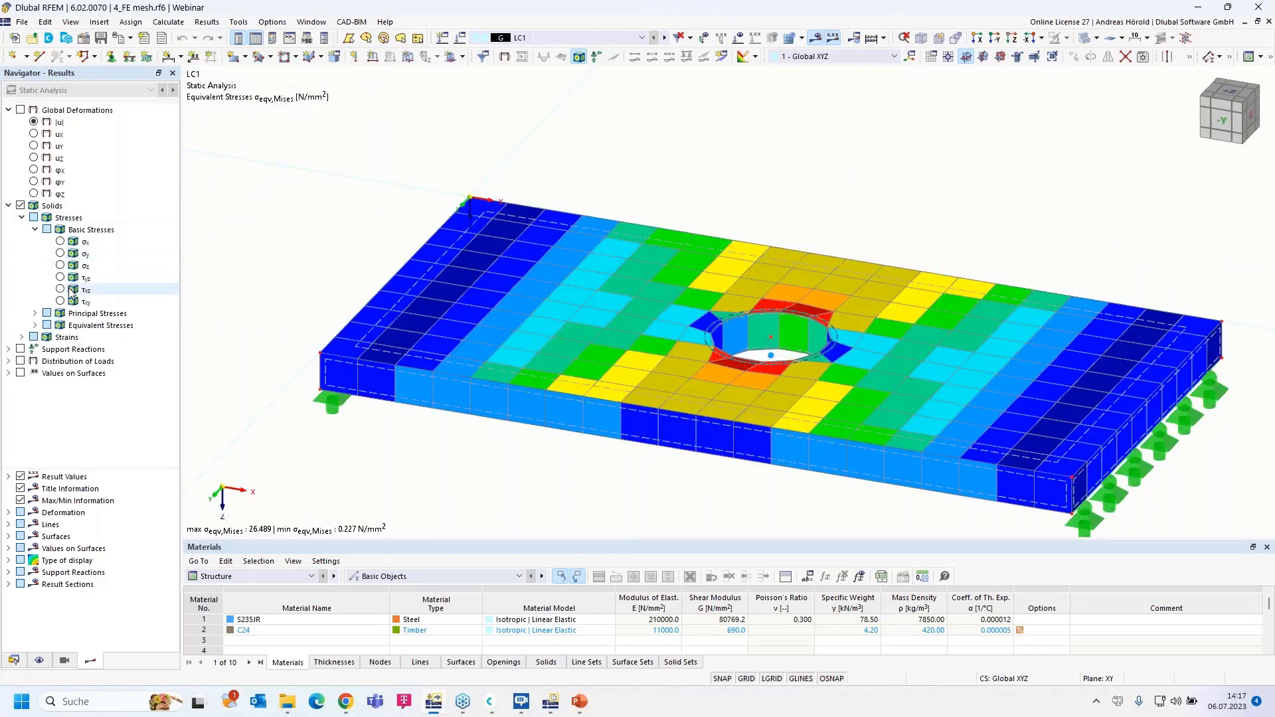
pyautogui.click(33, 326)
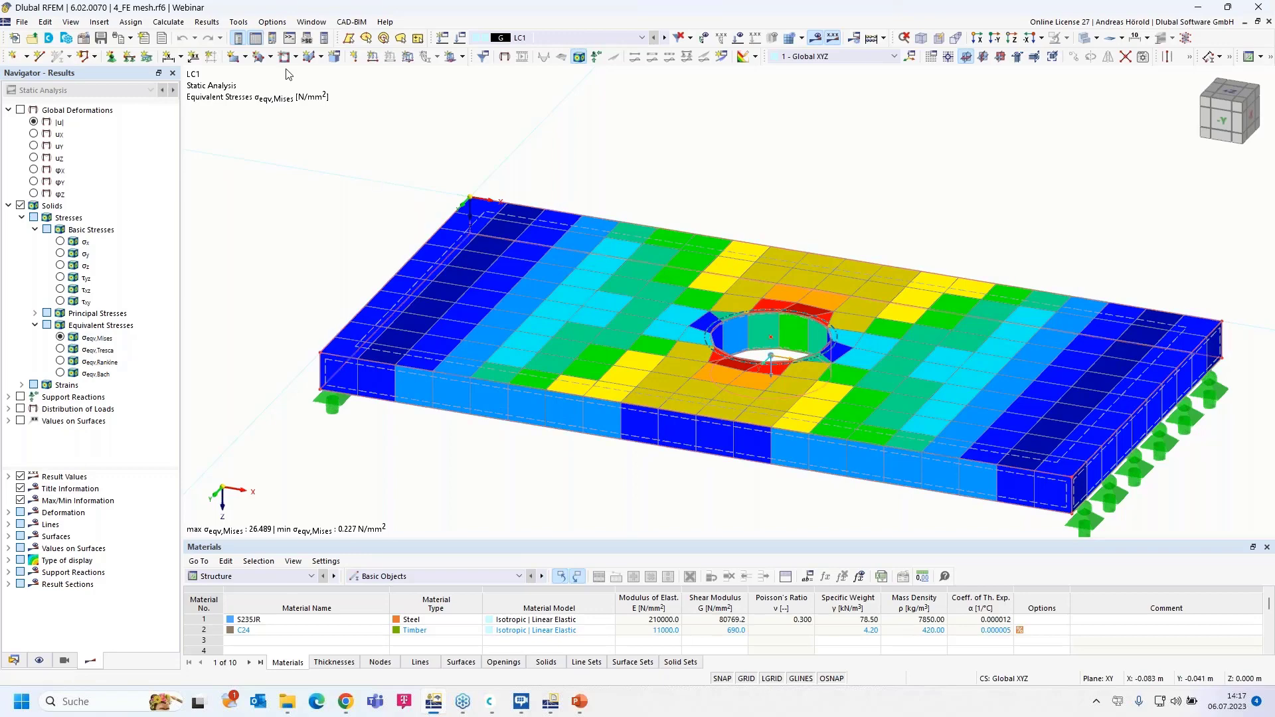
# Apply the result smoothing type "Continuous within solid sets, otherwise within solids" to the solids
pyautogui.click(169, 22)
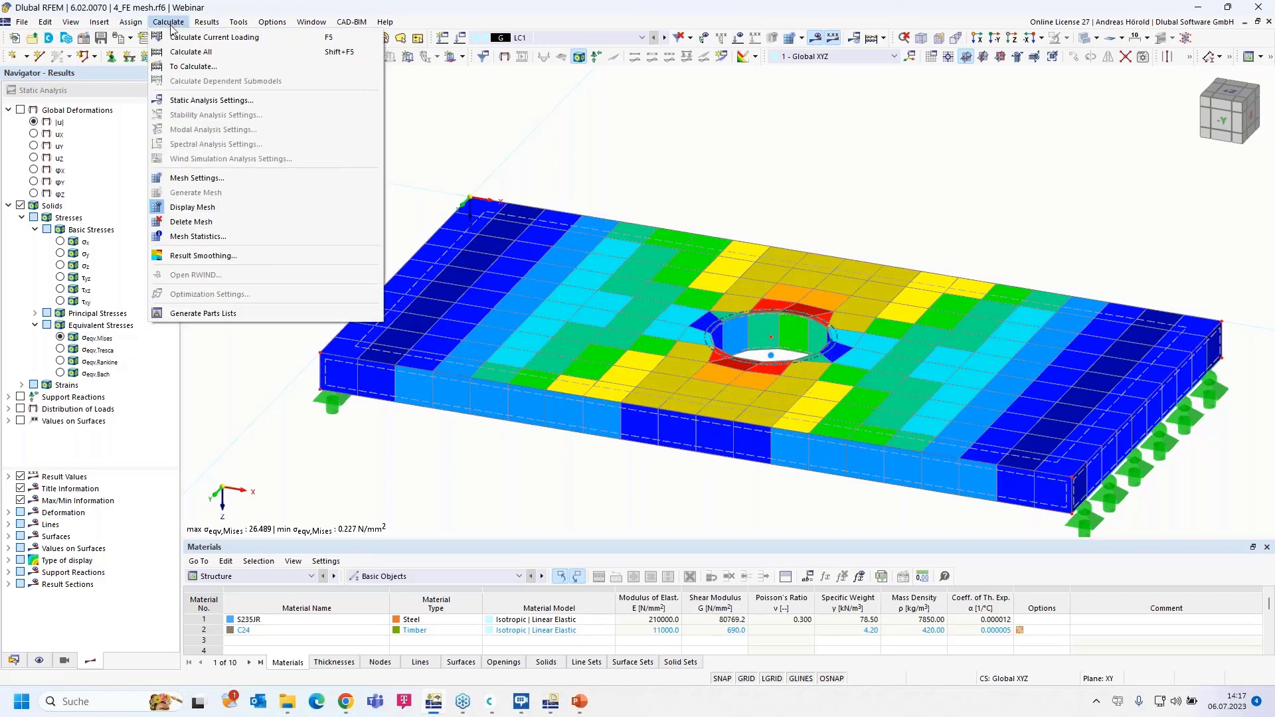
pyautogui.click(234, 257)
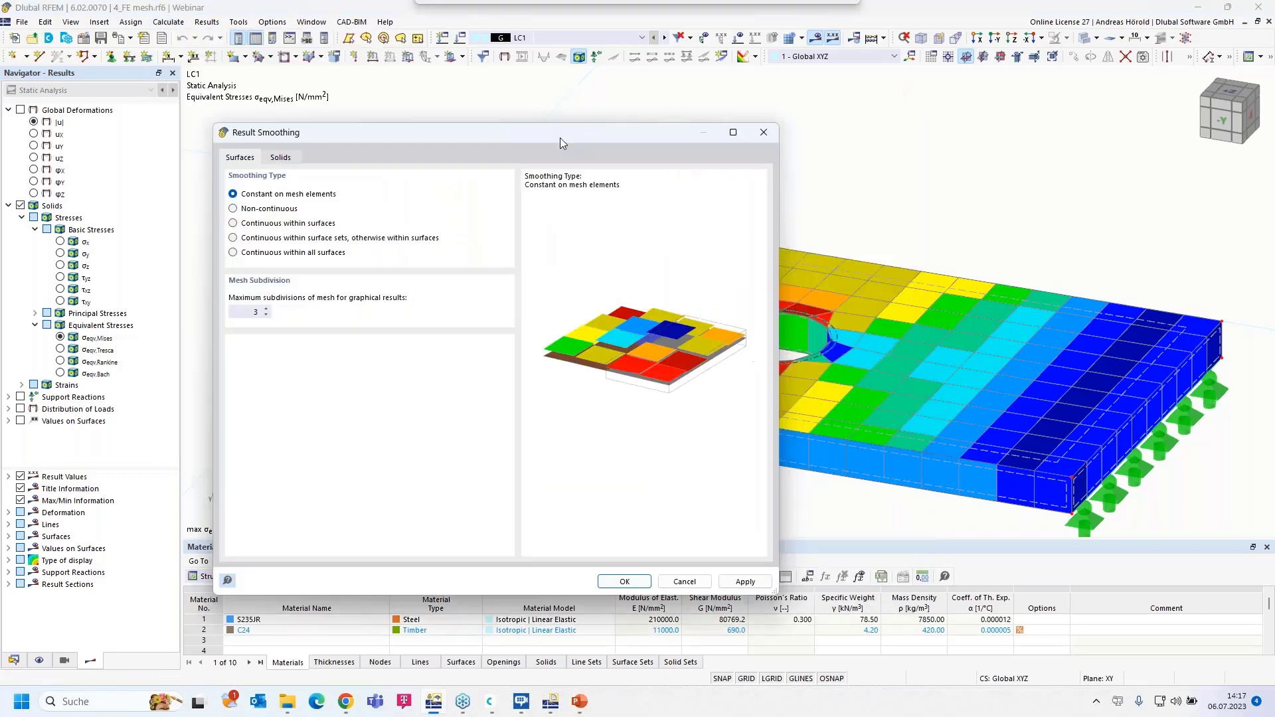
pyautogui.moveTo(560, 137); pyautogui.dragTo(385, 158)
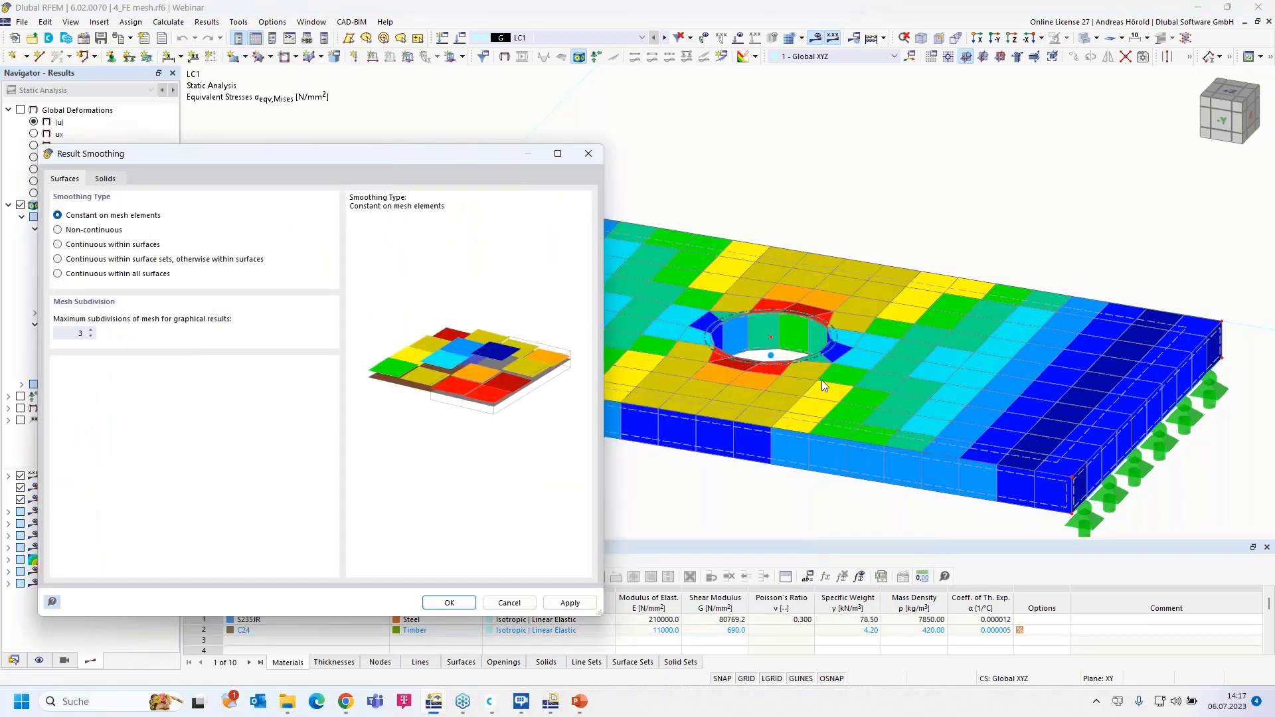
pyautogui.click(105, 179)
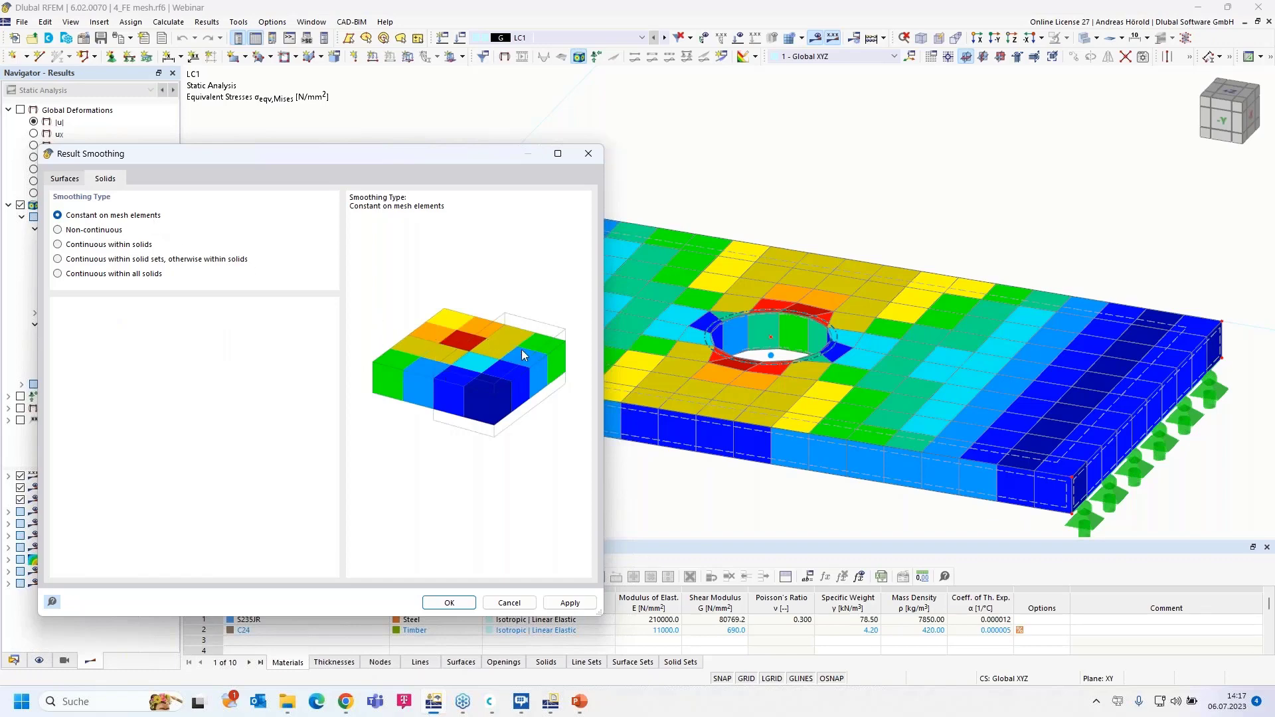
pyautogui.click(57, 259)
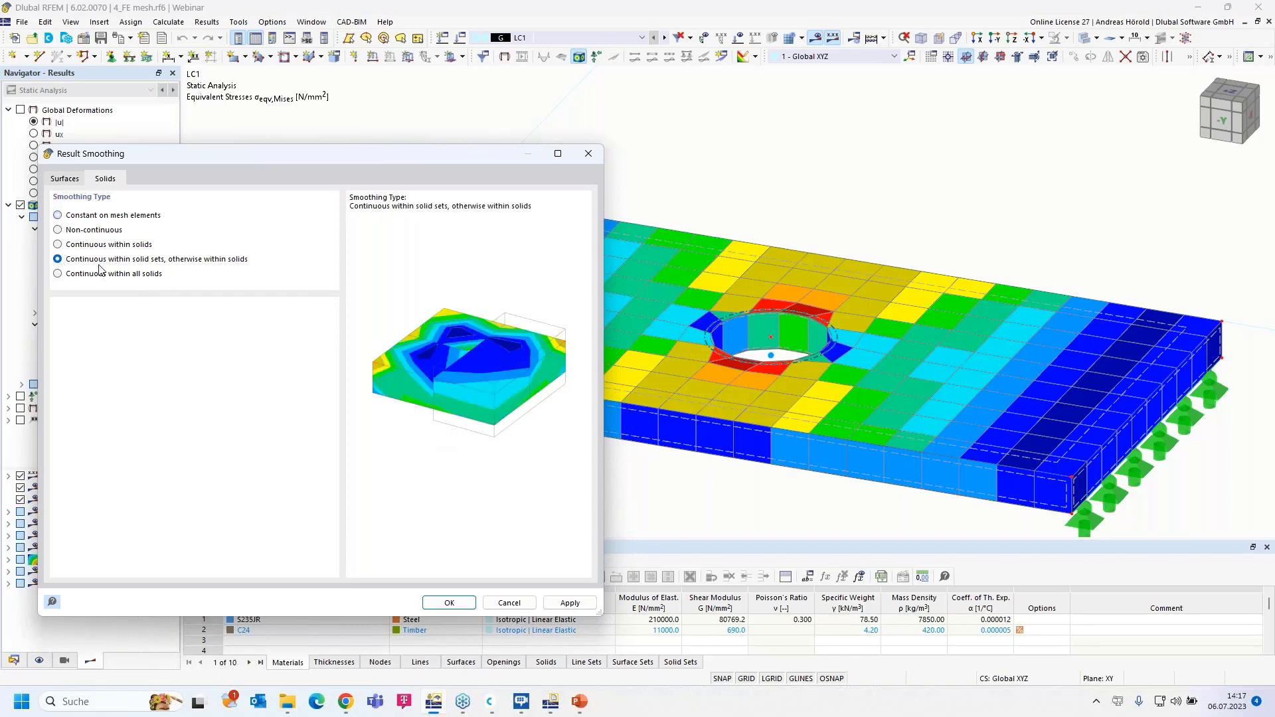
pyautogui.click(570, 603)
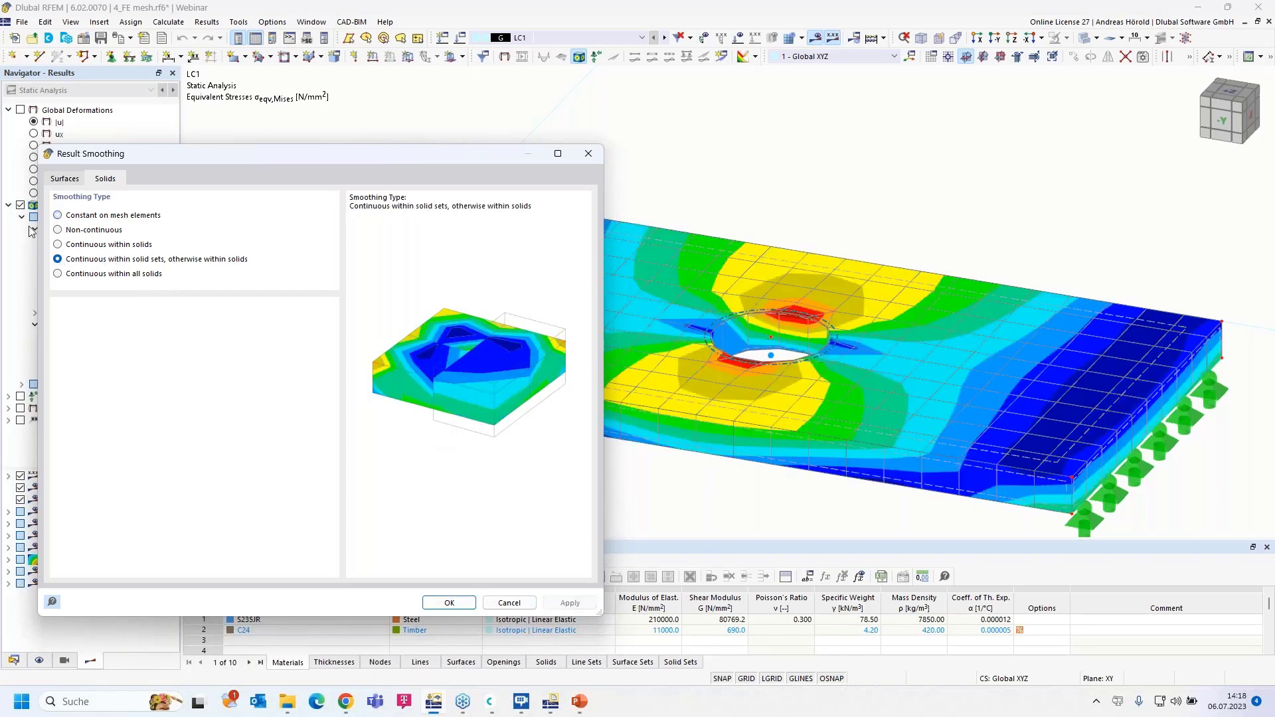